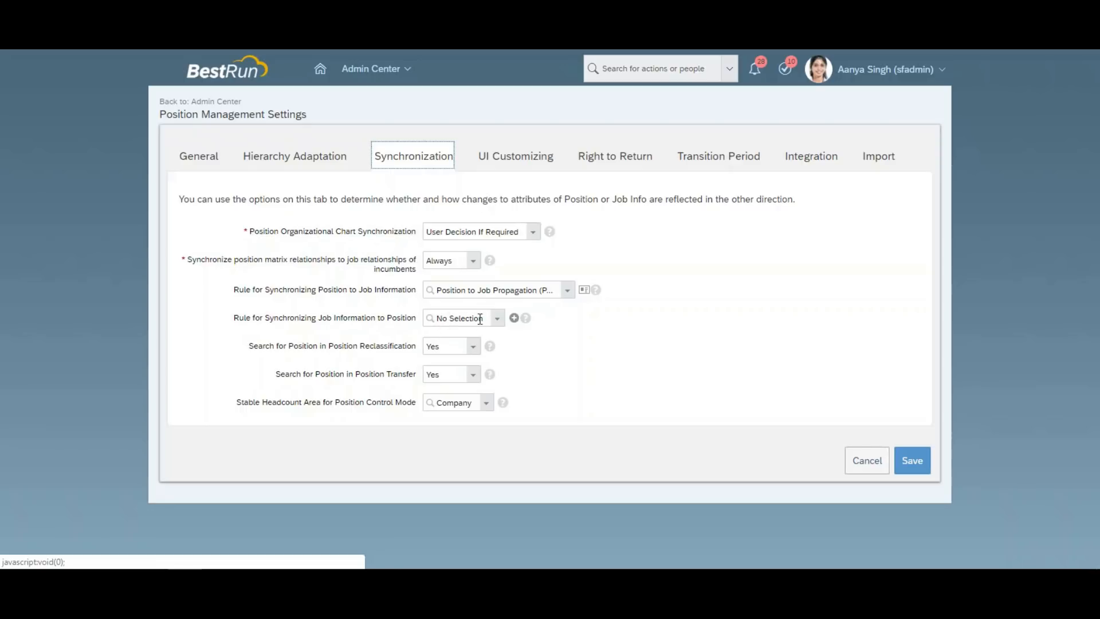
Create a Job-Information-to-Position sync rule named JobInfoToPosition with its auto-filled ID.
click(515, 319)
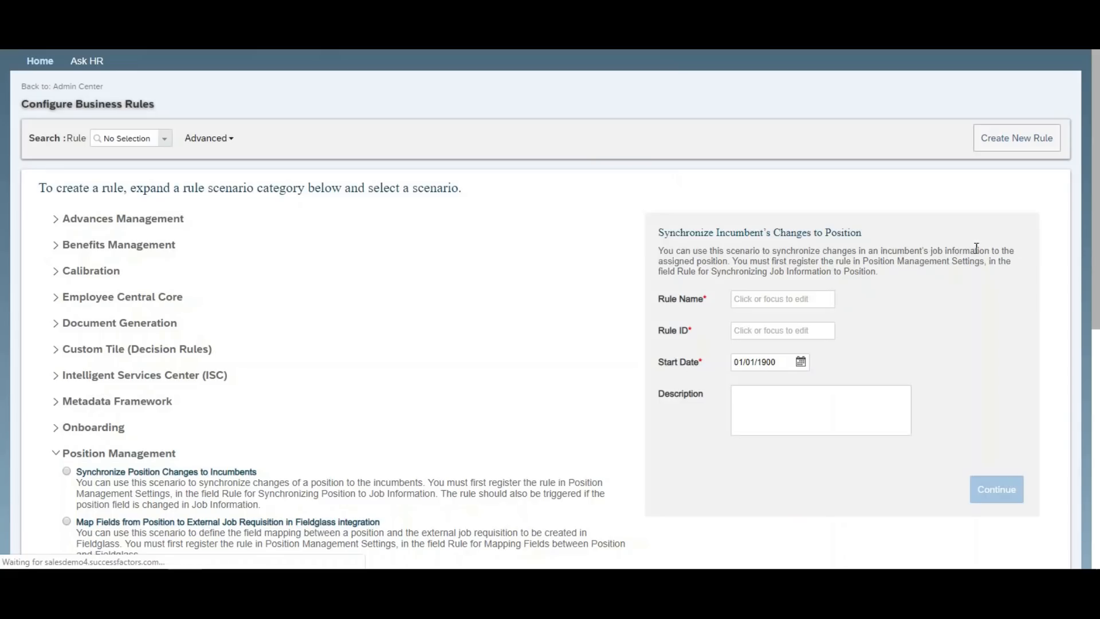
scroll(844, 251, down, 1)
click(799, 243)
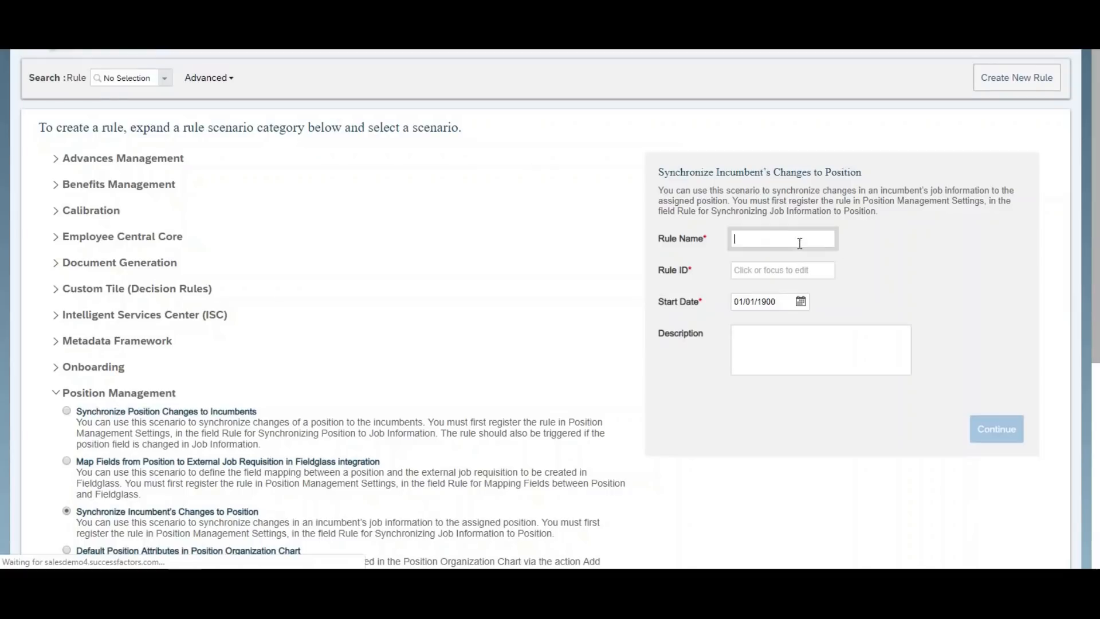
text(JobInfoToPosition)
key(ctrl+a)
key(Tab)
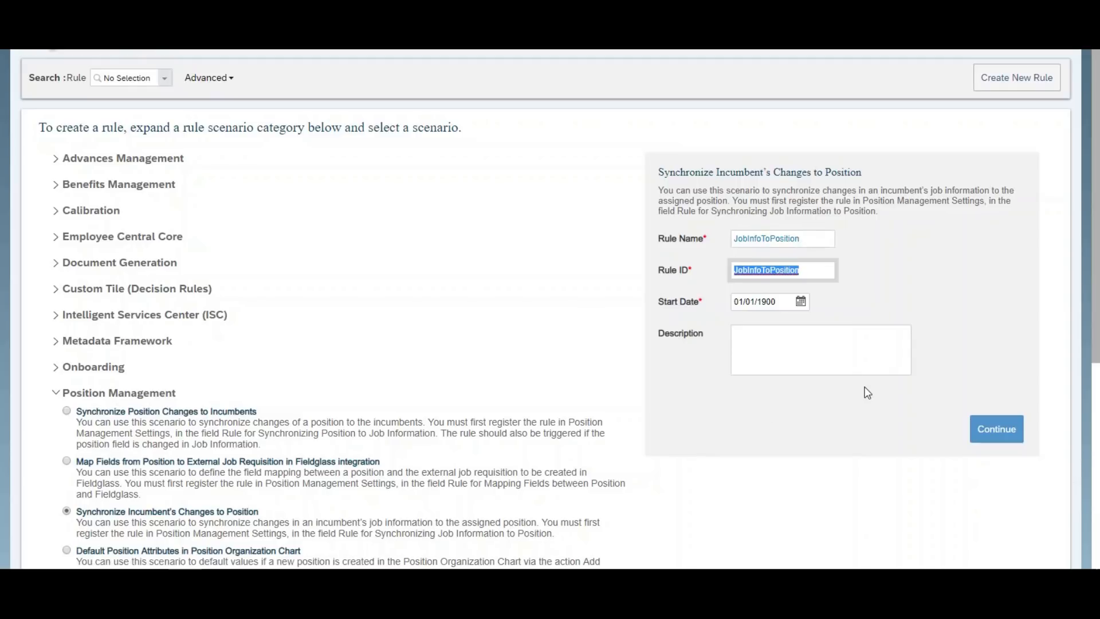
click(984, 422)
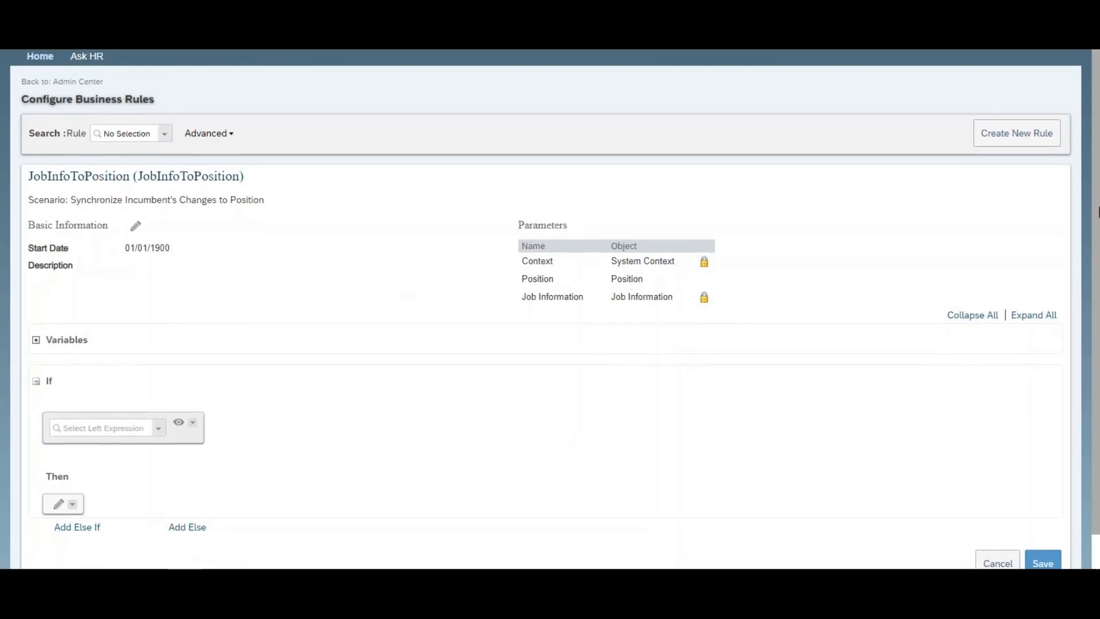
scroll(459, 372, down, 1)
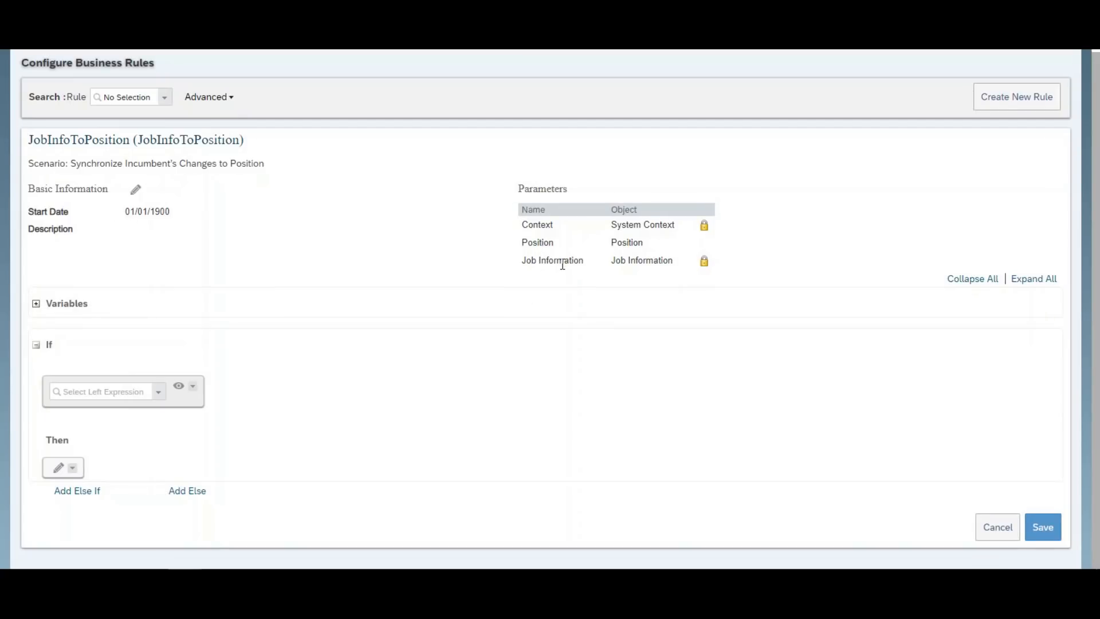
Base the rule's If condition on the Job Information.Position field.
drag(586, 261, 520, 261)
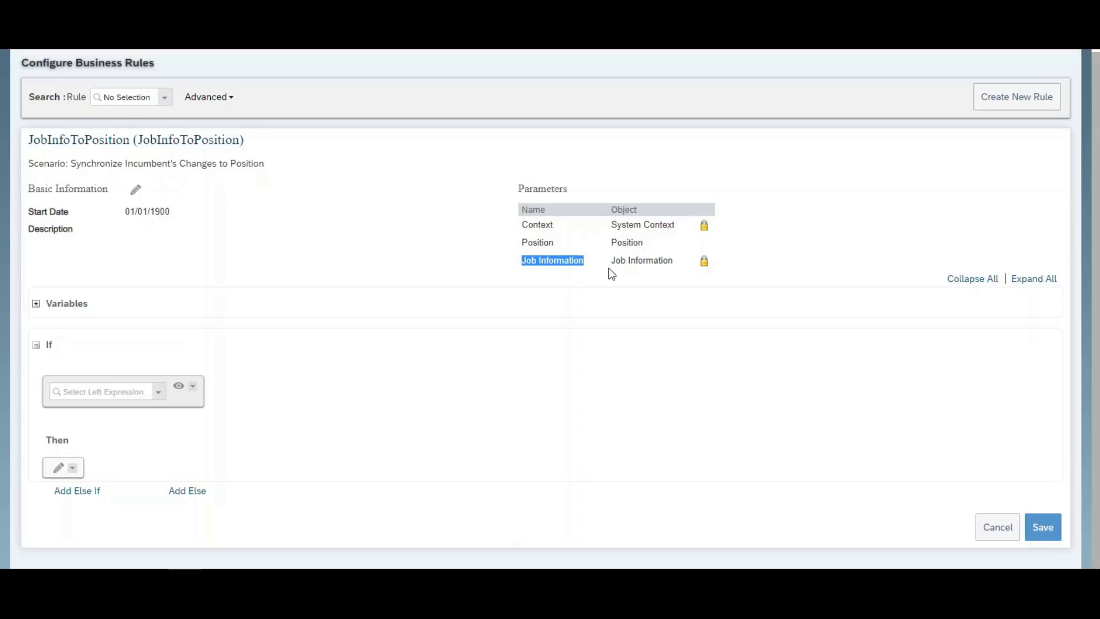
click(161, 394)
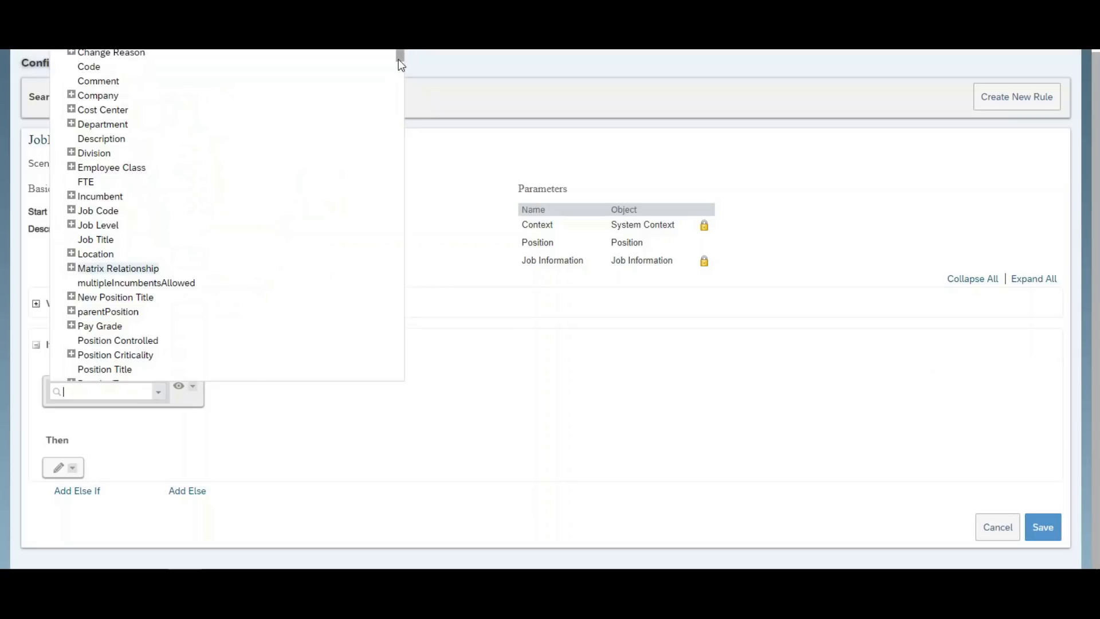
scroll(399, 63, down, 5)
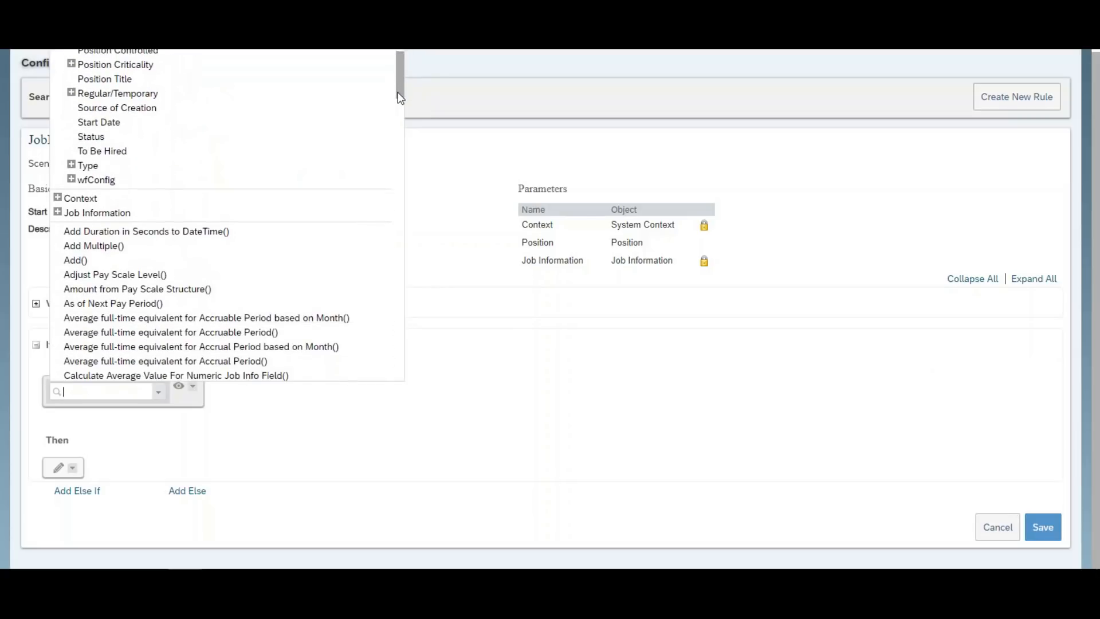
click(58, 192)
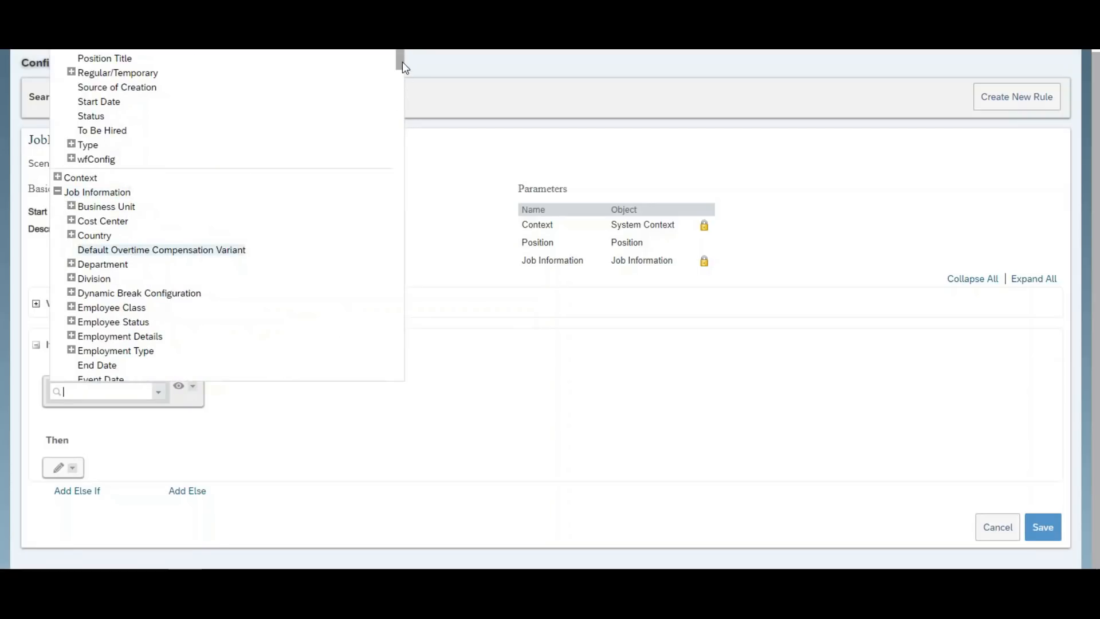
scroll(402, 62, down, 2)
scroll(400, 71, down, 3)
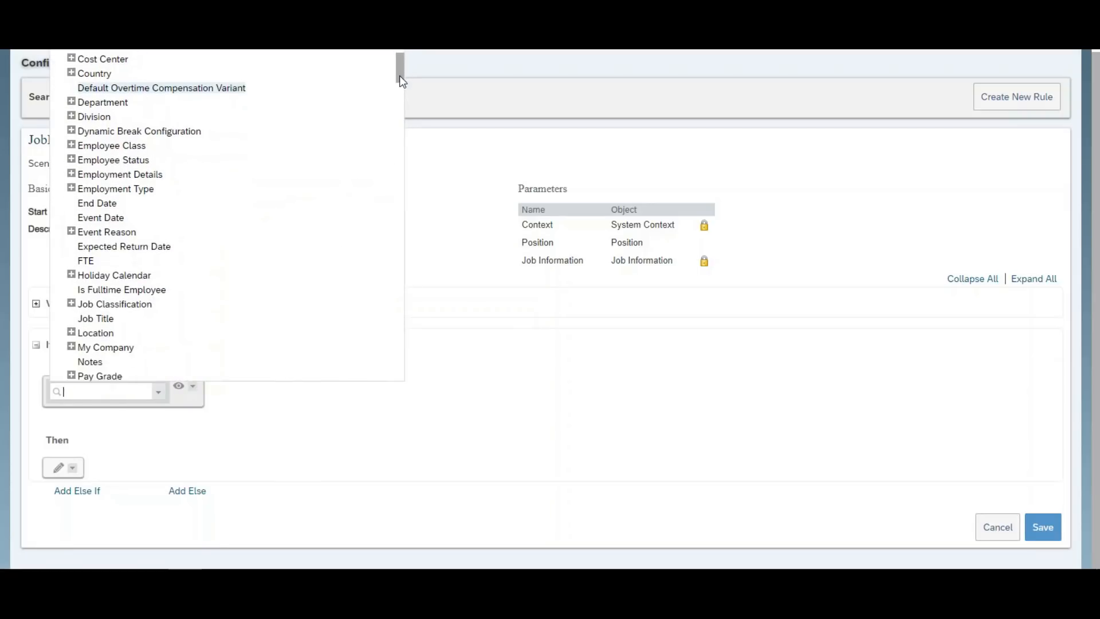
scroll(399, 80, down, 4)
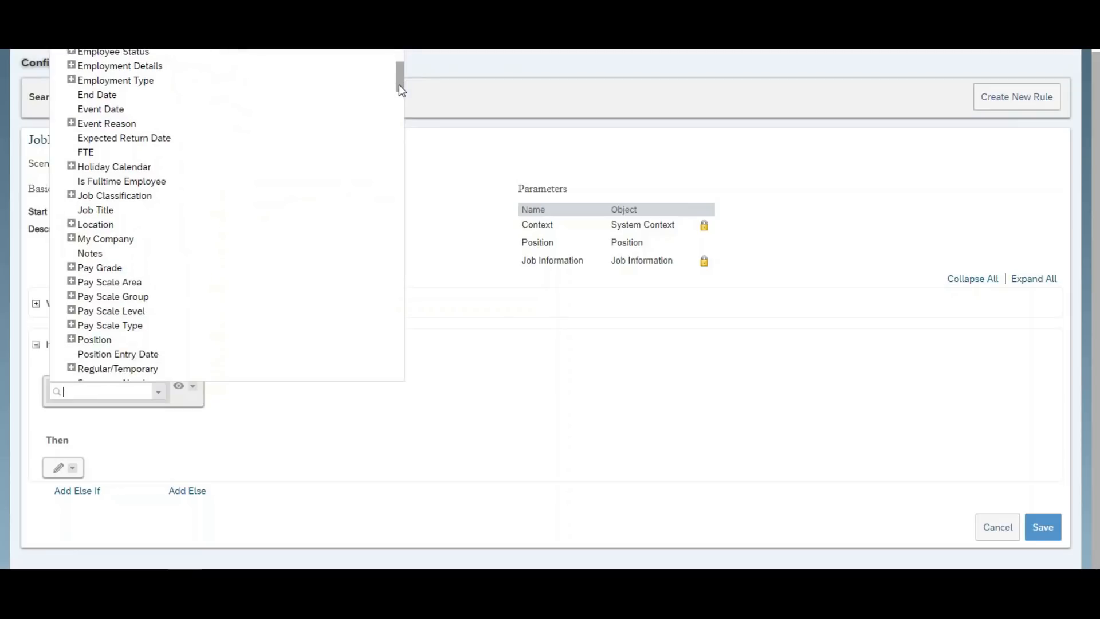
click(93, 291)
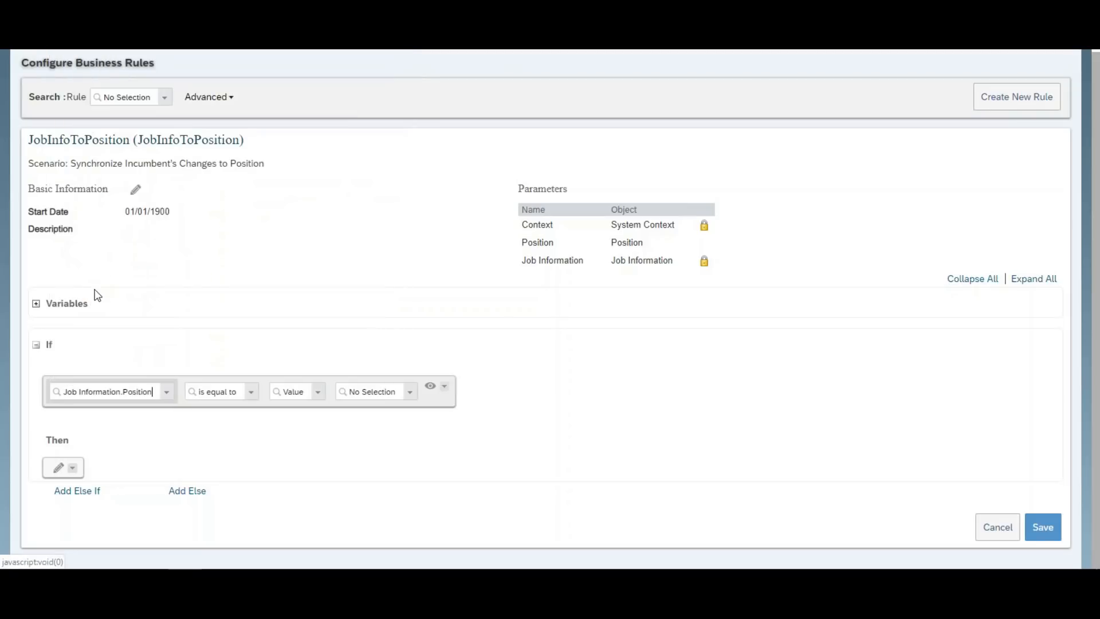
Make the condition 'is not equal to Null' and begin a Then action.
click(253, 392)
click(238, 427)
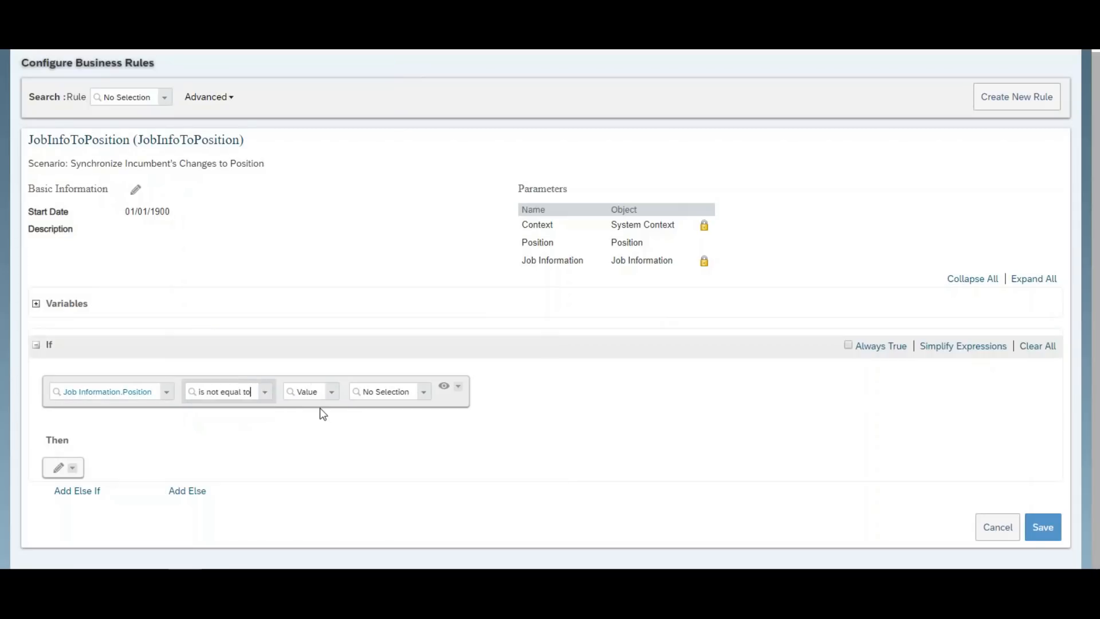
click(334, 396)
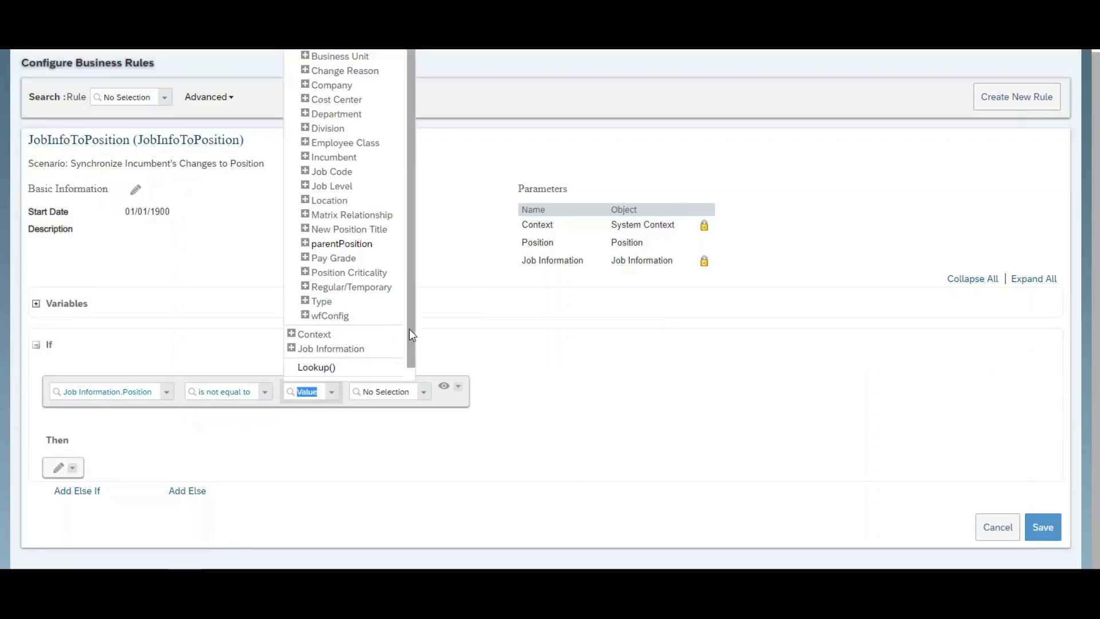
scroll(407, 344, down, 1)
click(307, 373)
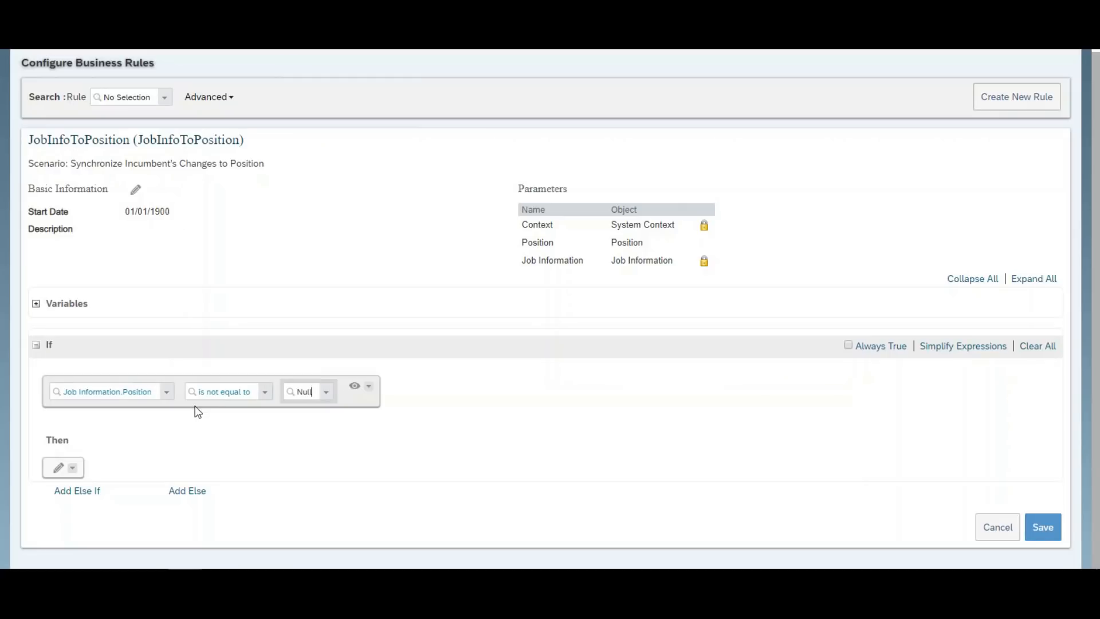
click(58, 467)
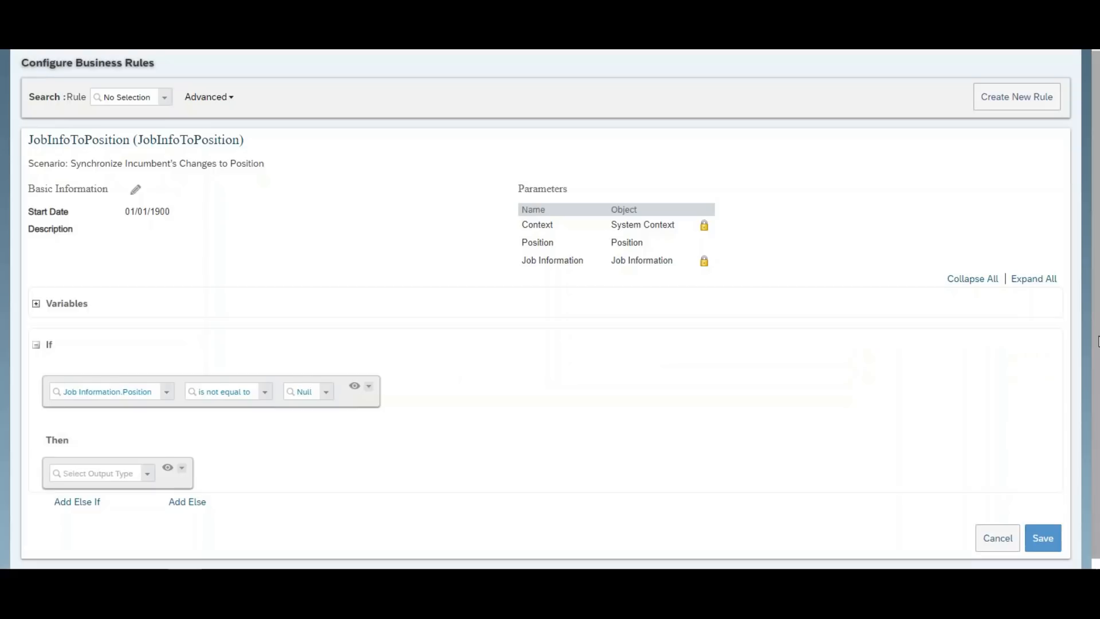
scroll(1097, 397, down, 1)
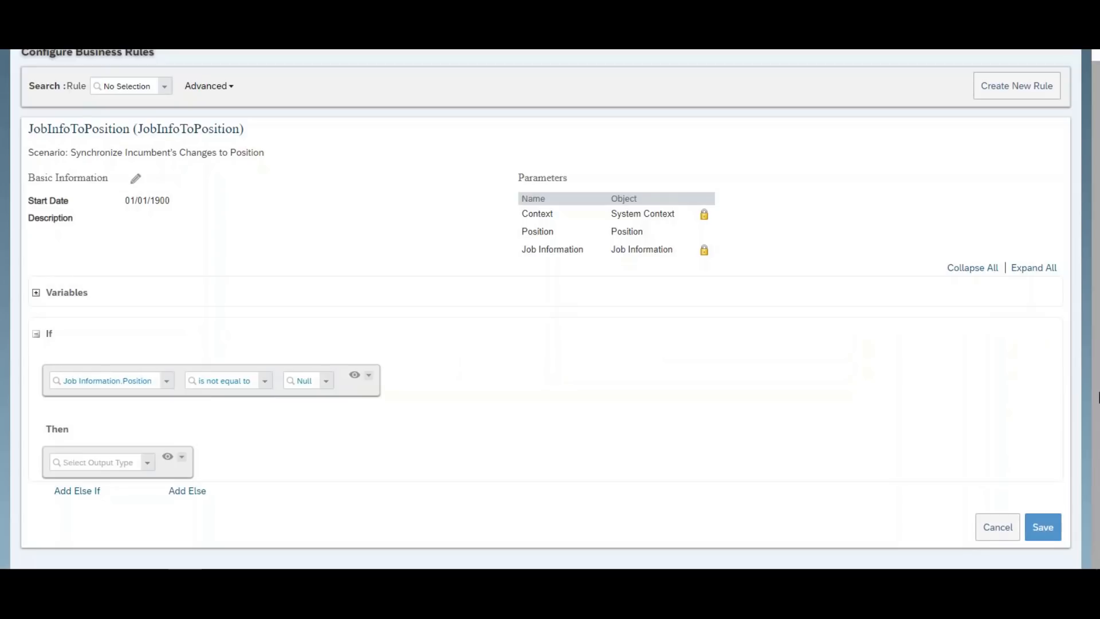
Add a Set action making Position.Department equal to Job Information.Department, plus a blank row.
click(147, 468)
click(122, 480)
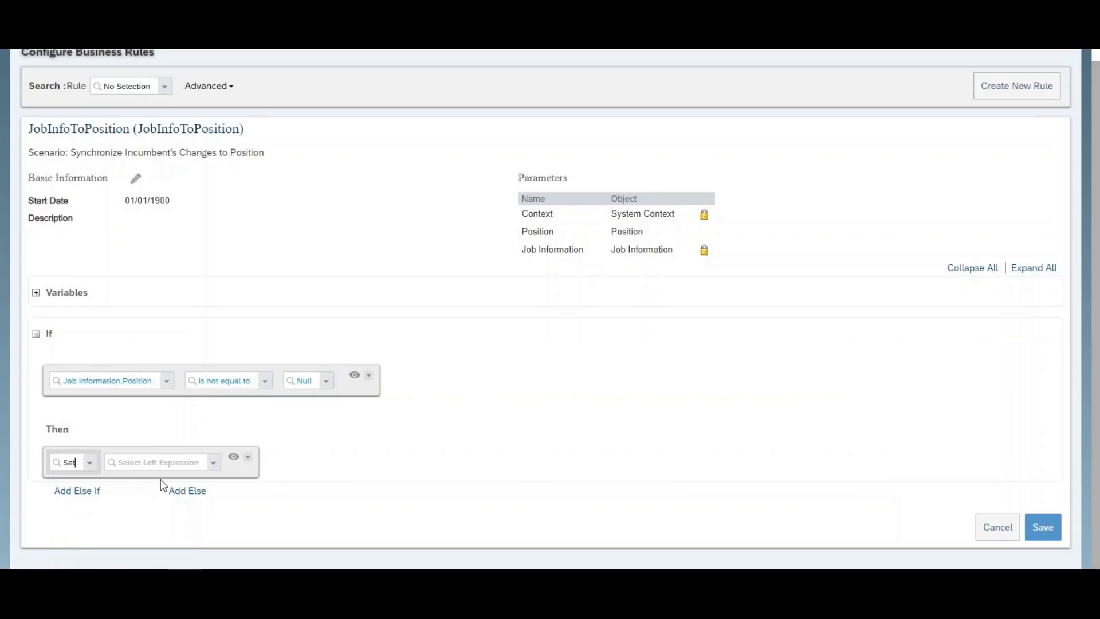
click(217, 465)
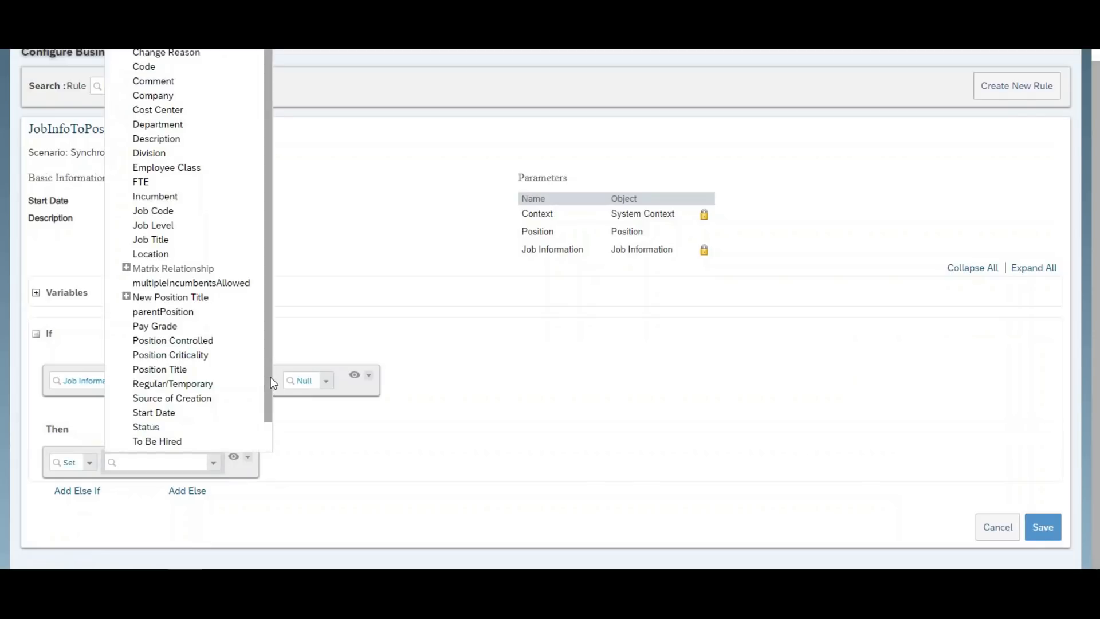
drag(270, 363, 269, 372)
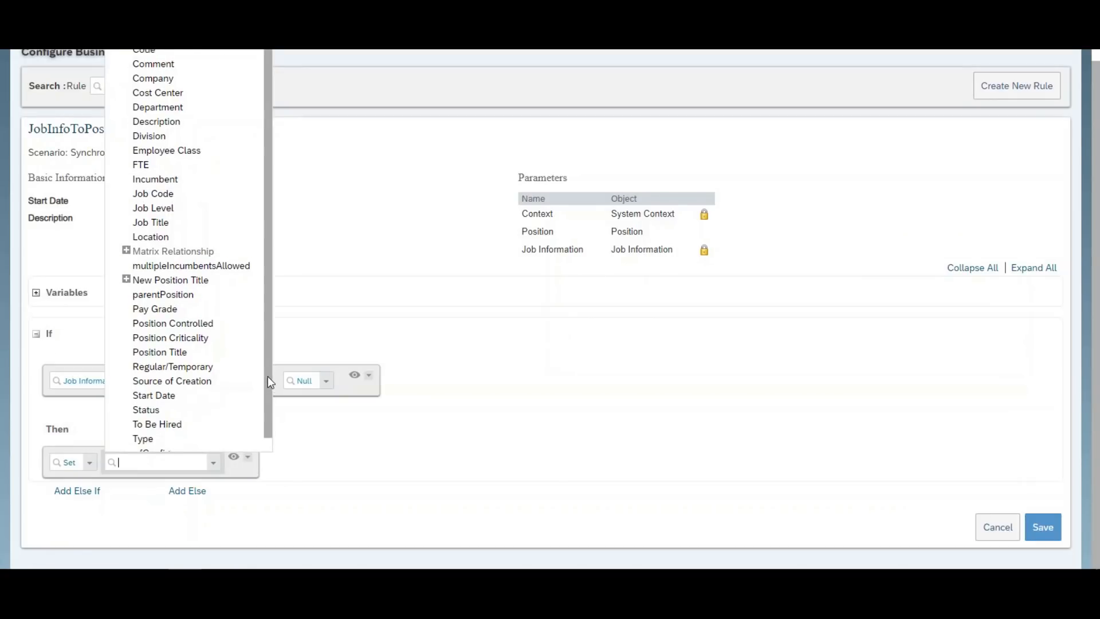
drag(269, 374, 271, 359)
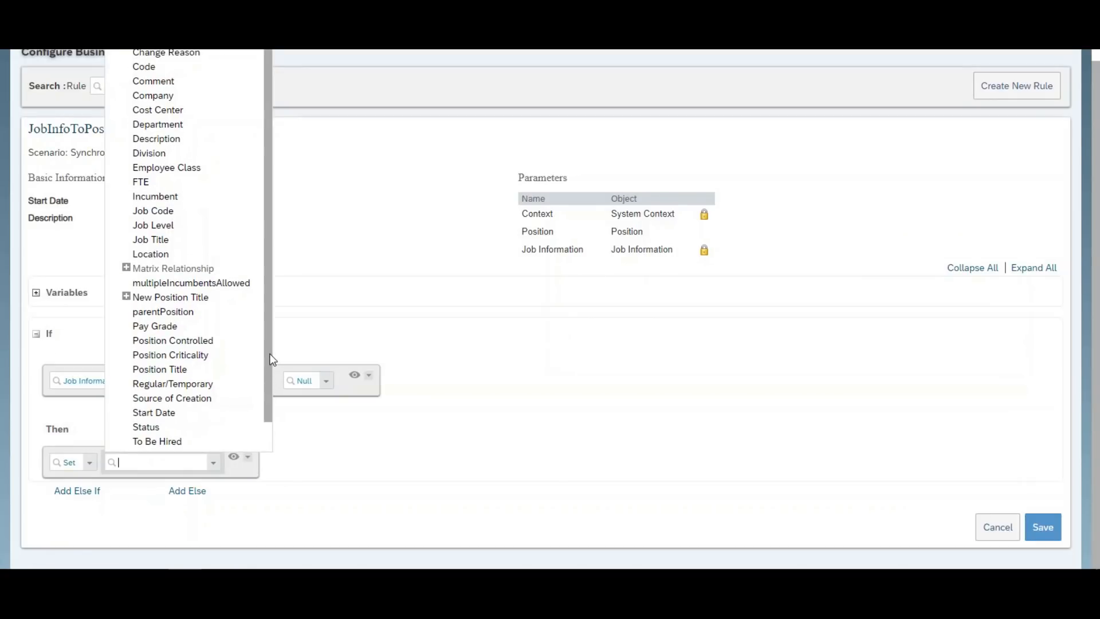
click(167, 123)
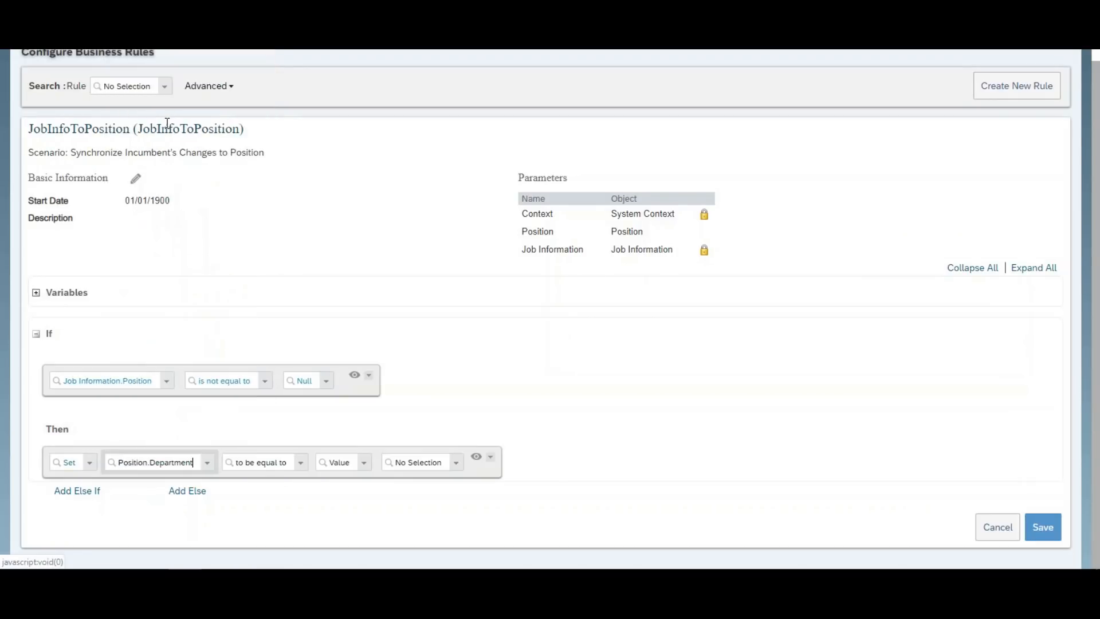
click(363, 462)
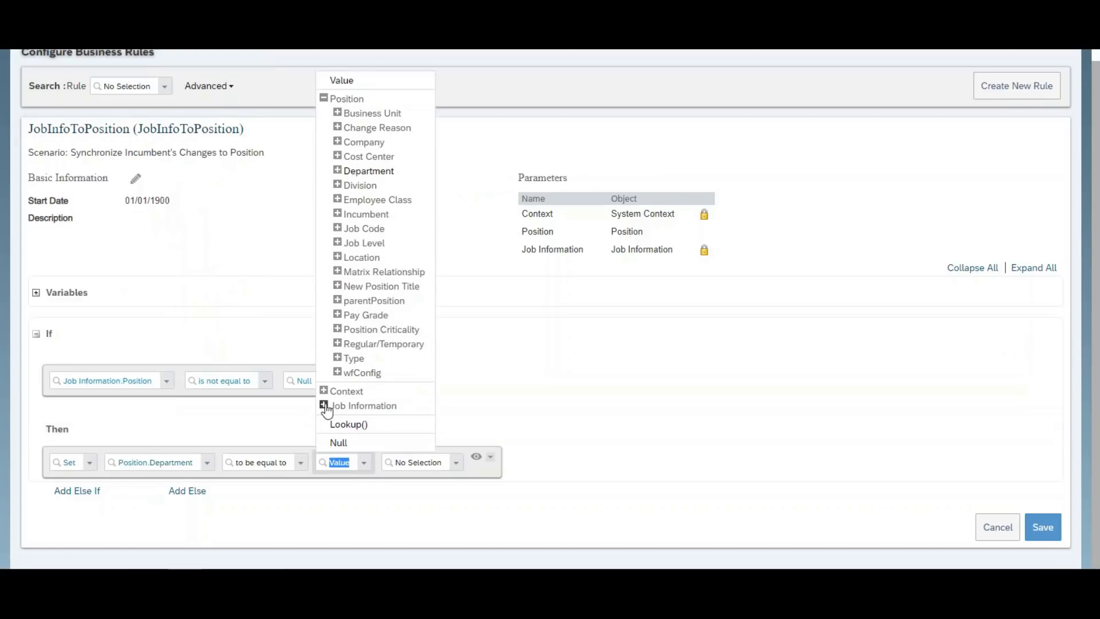
click(324, 404)
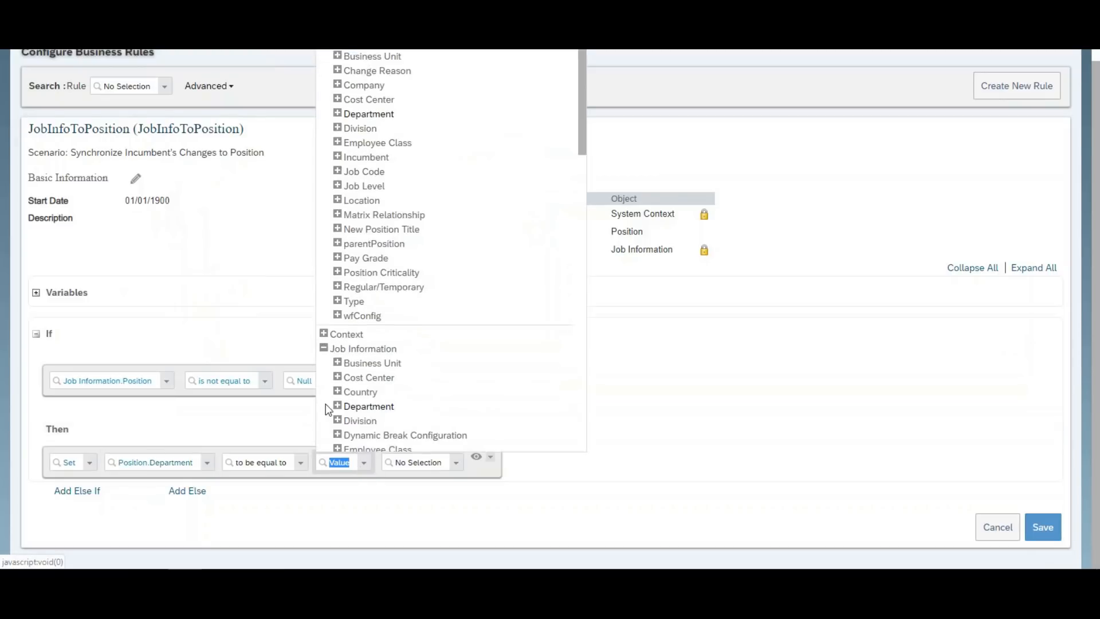
click(384, 409)
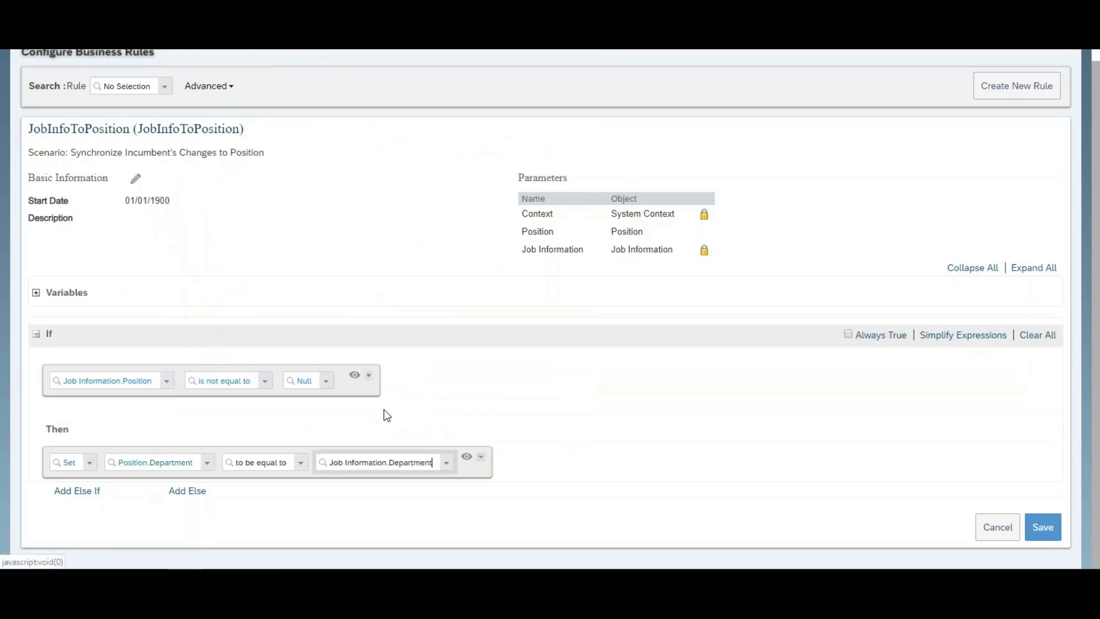
click(480, 458)
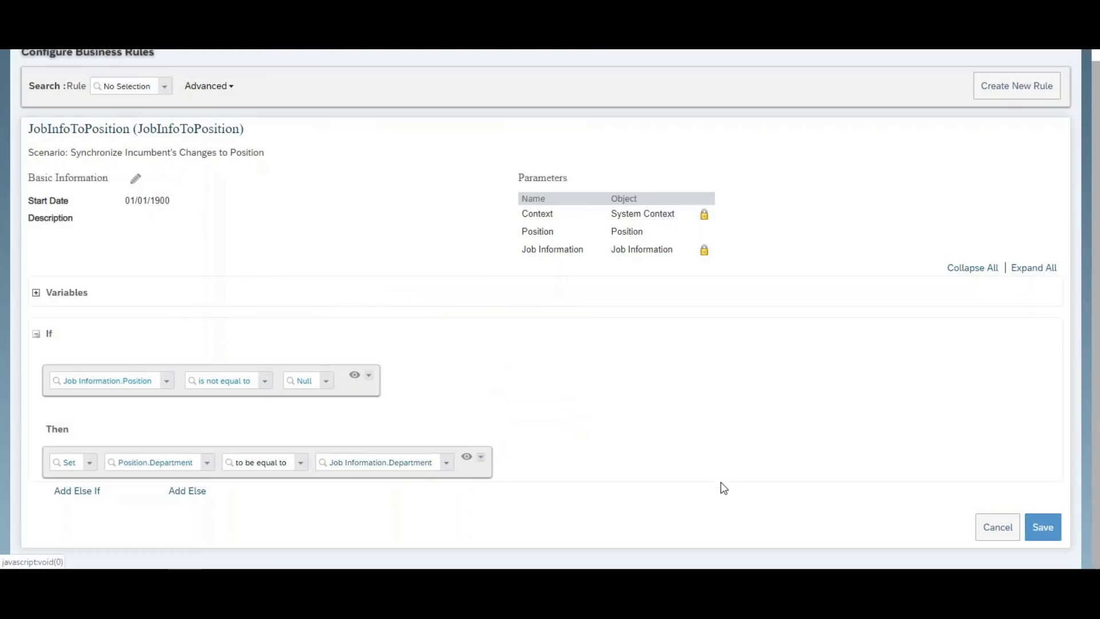
click(963, 431)
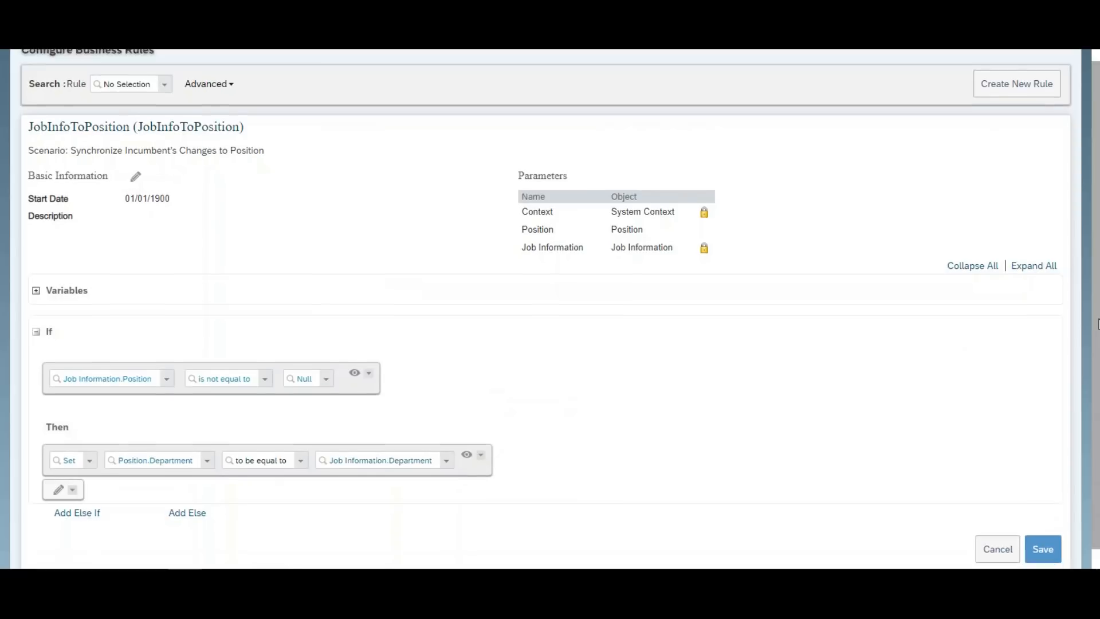
Add a Set action making Position.Business Unit equal to Job Information.Business Unit.
scroll(1098, 392, down, 1)
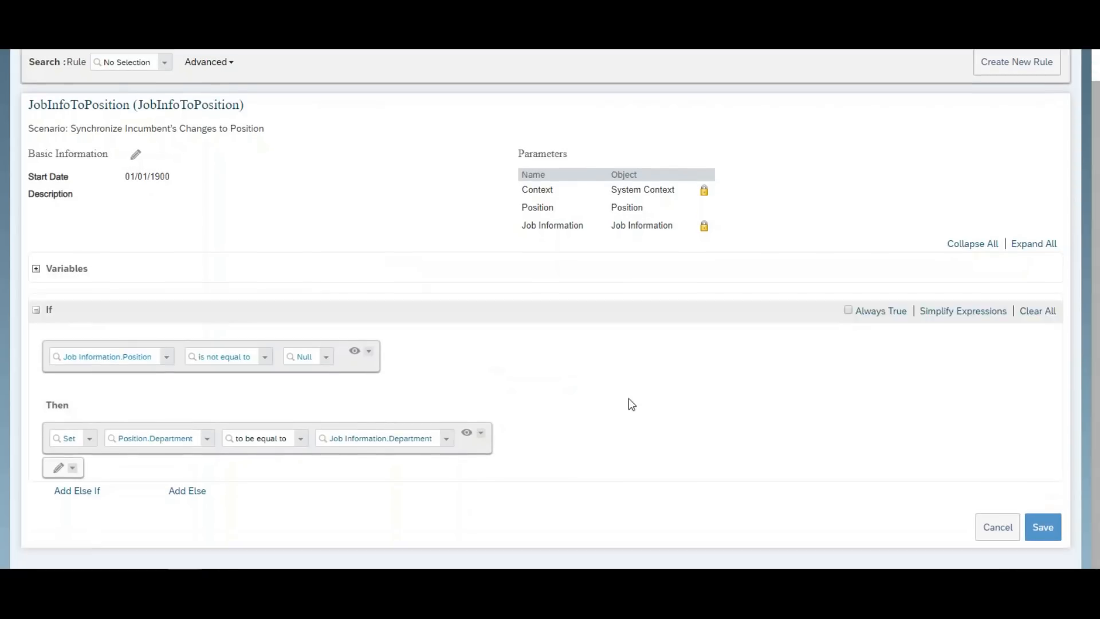
click(60, 468)
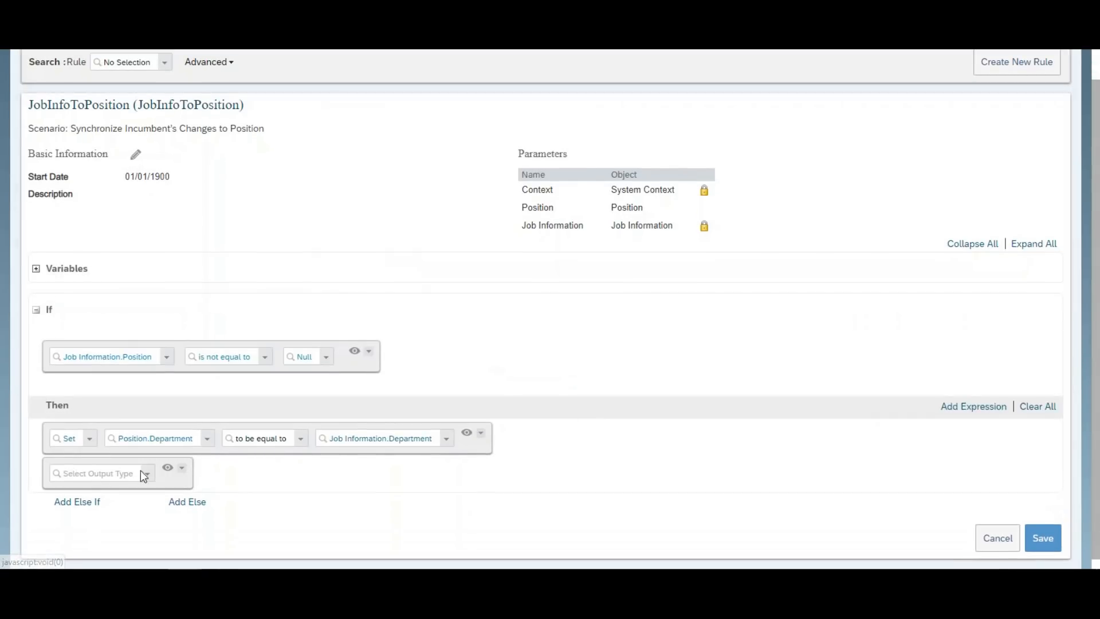
click(146, 473)
click(110, 382)
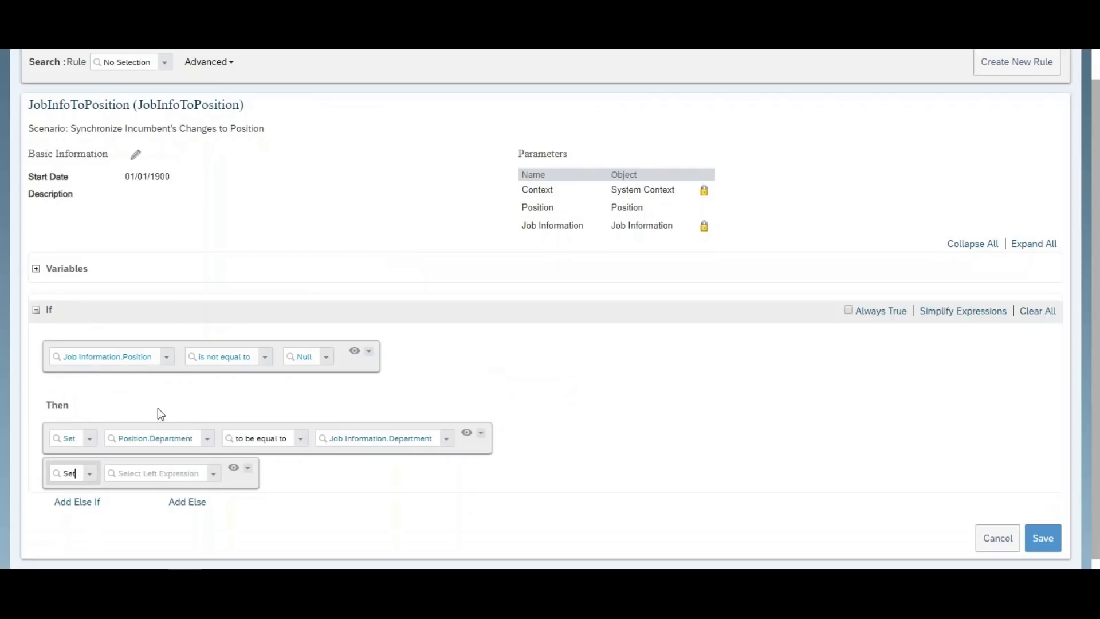
click(213, 473)
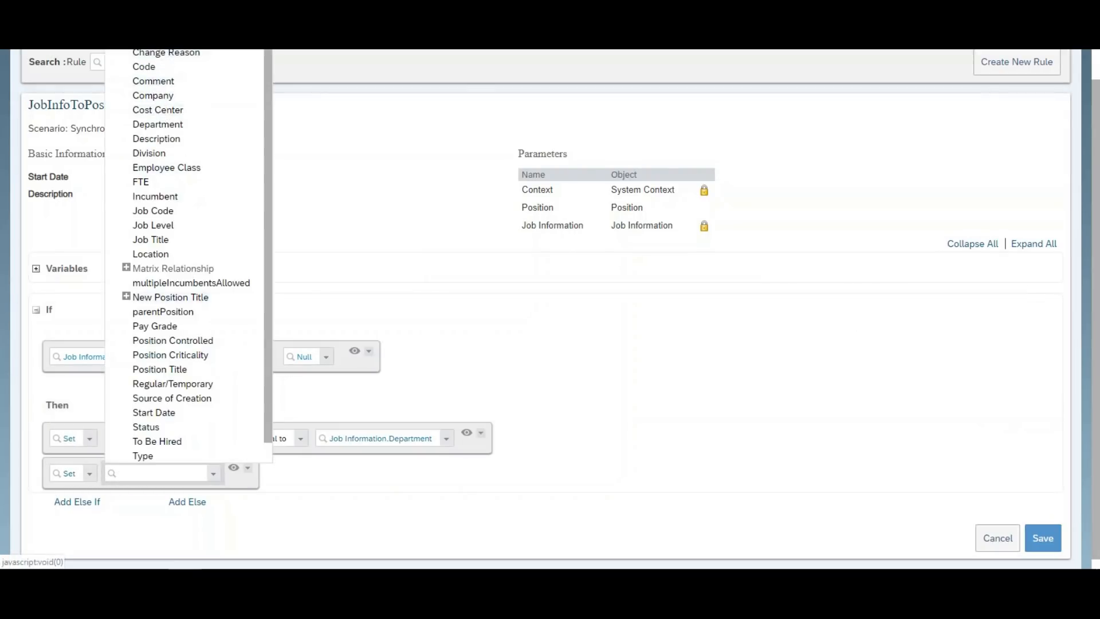
click(160, 38)
click(371, 476)
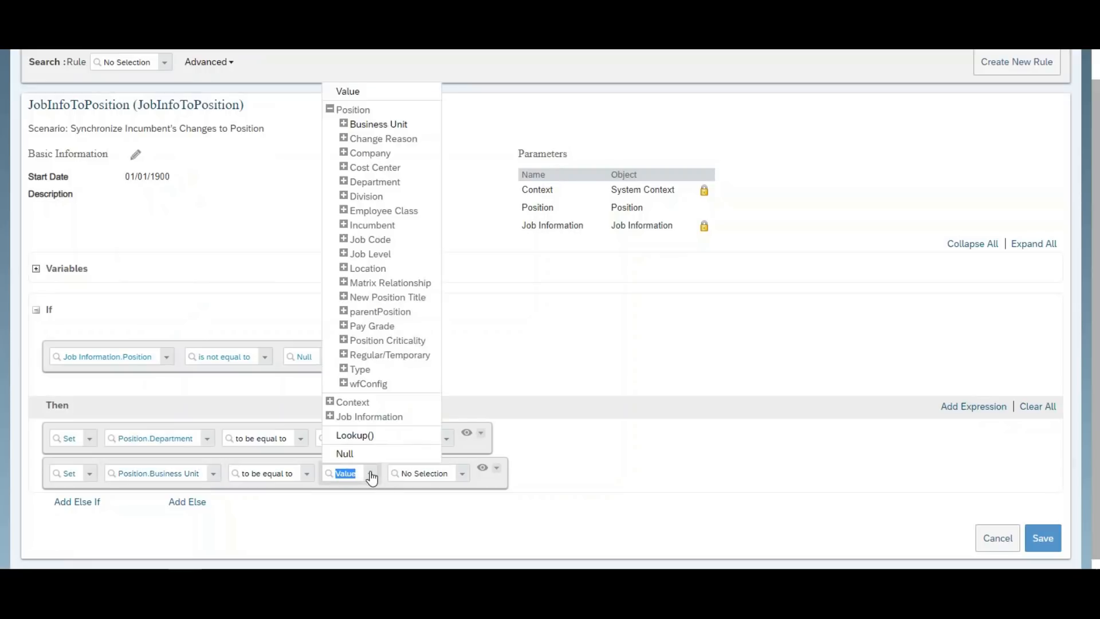
click(330, 416)
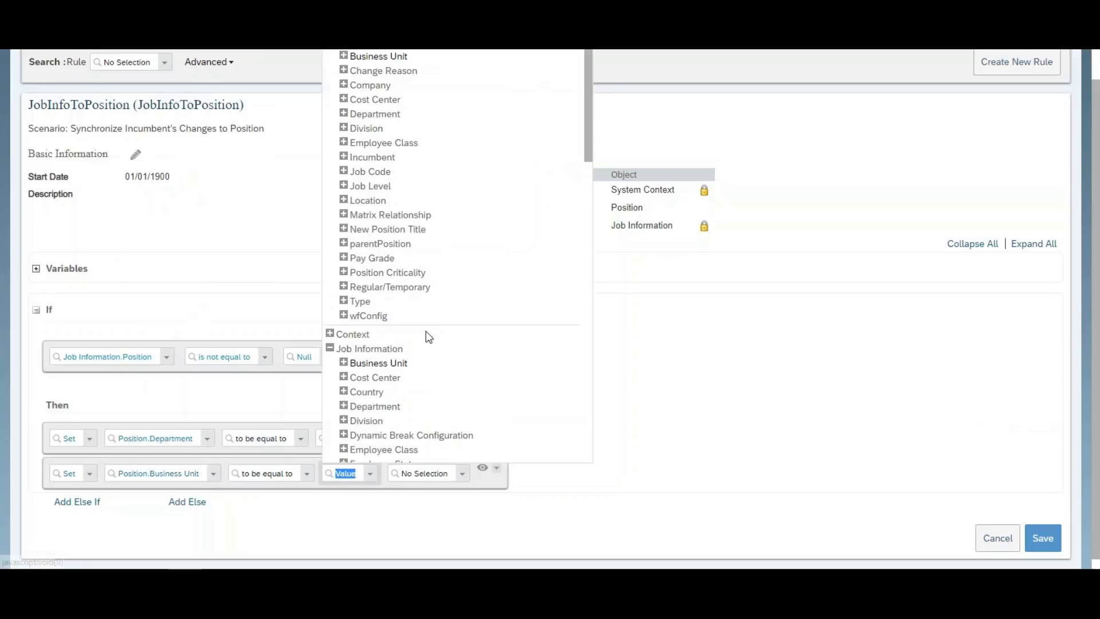
click(379, 366)
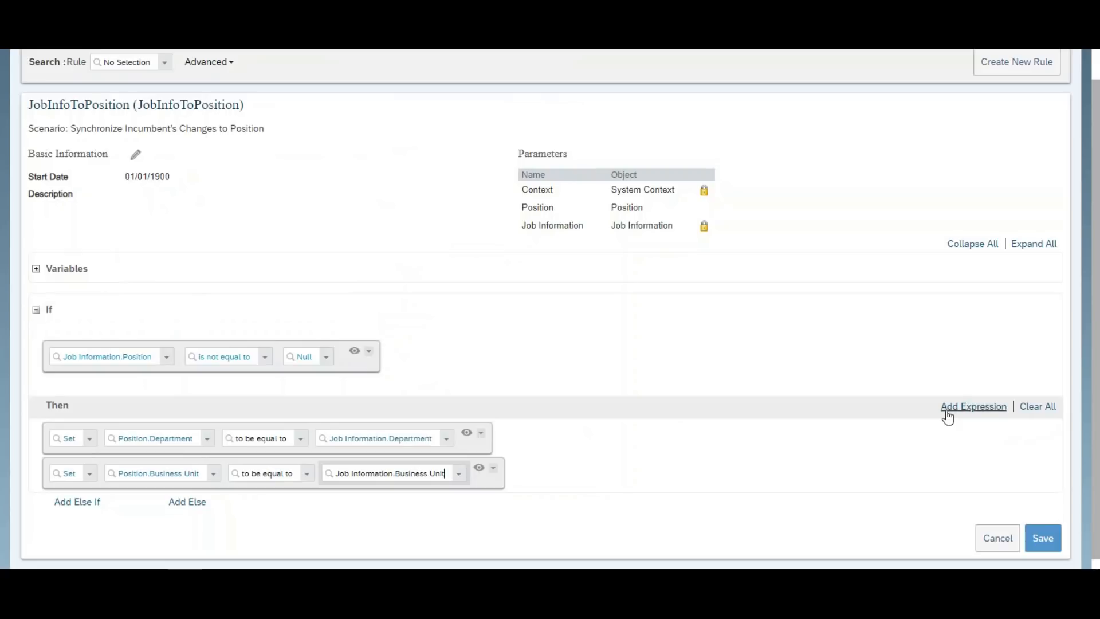
Add a Set action making Position.Company equal to Job Information.My Company, plus a blank row.
click(953, 408)
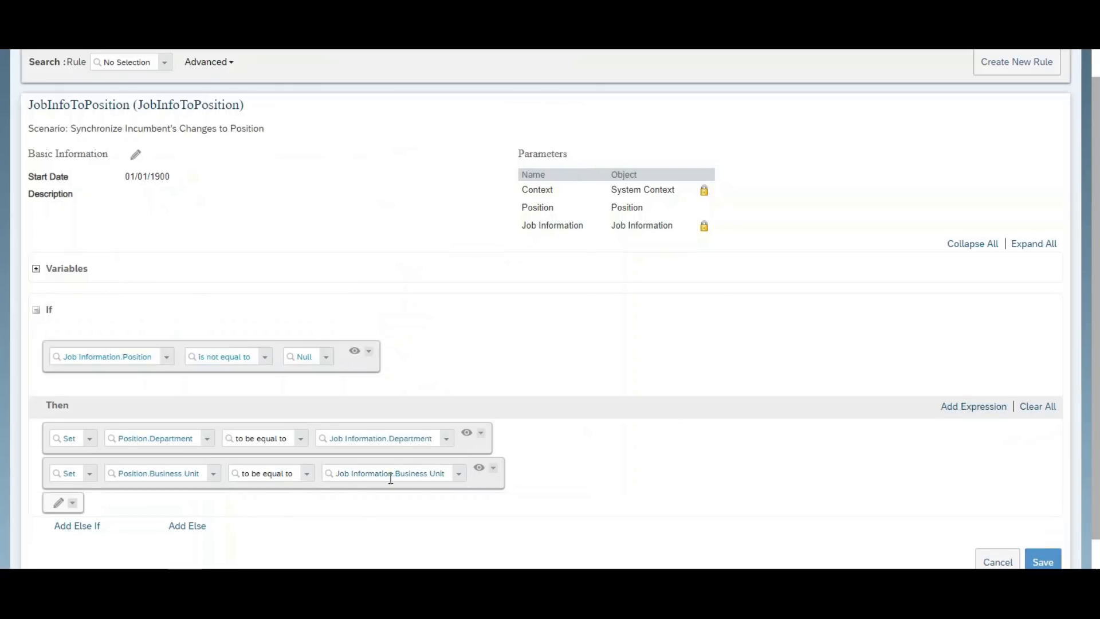
click(62, 508)
click(144, 508)
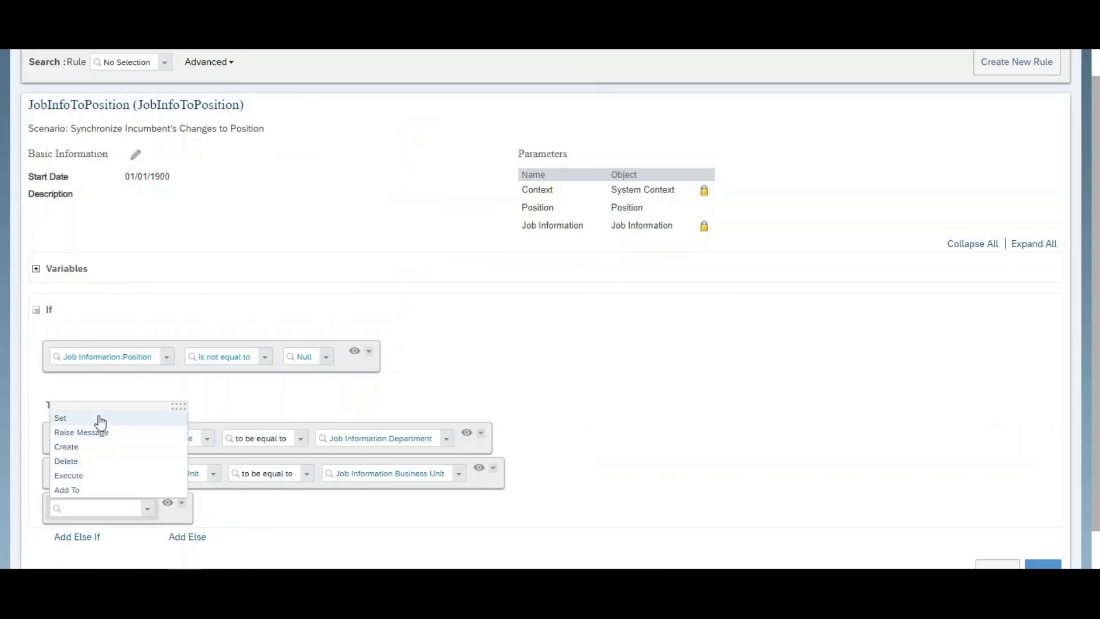
click(98, 420)
click(217, 514)
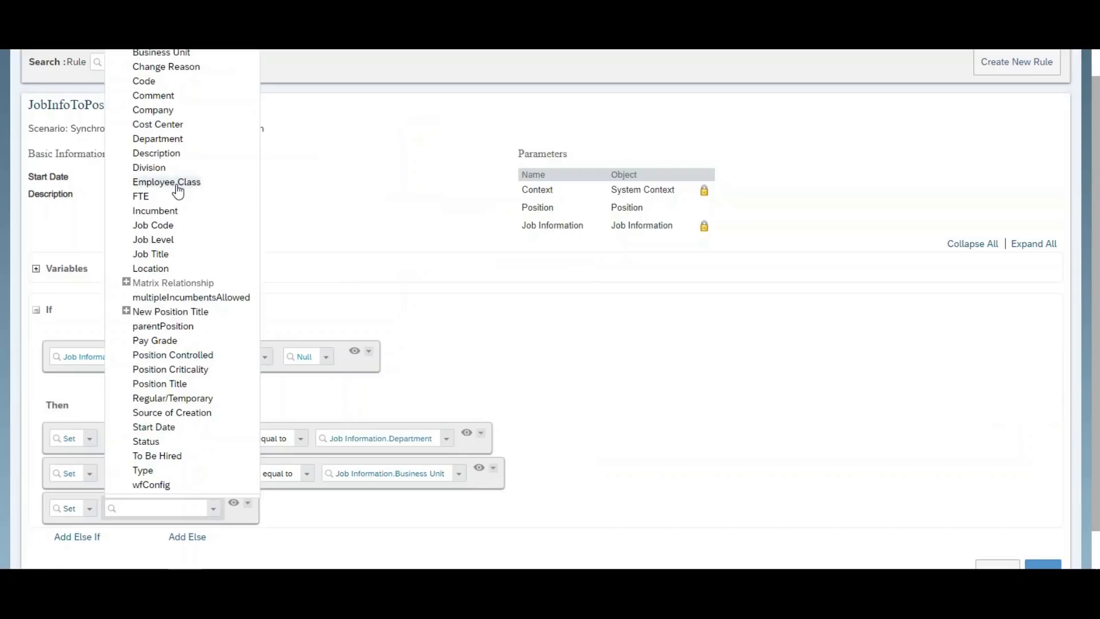
click(168, 112)
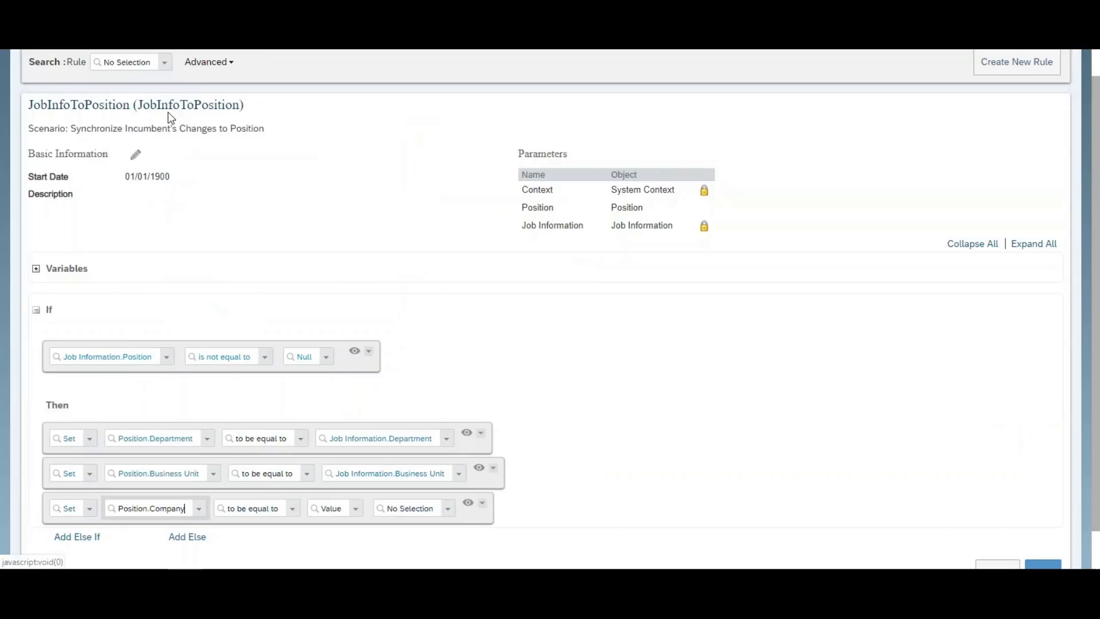
click(356, 511)
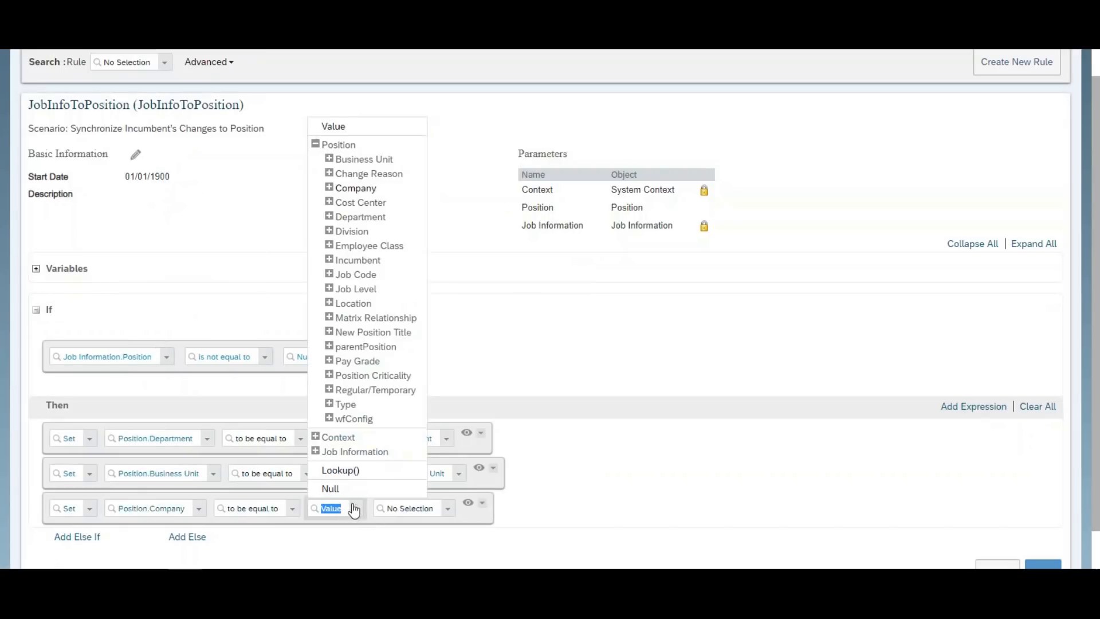
click(315, 451)
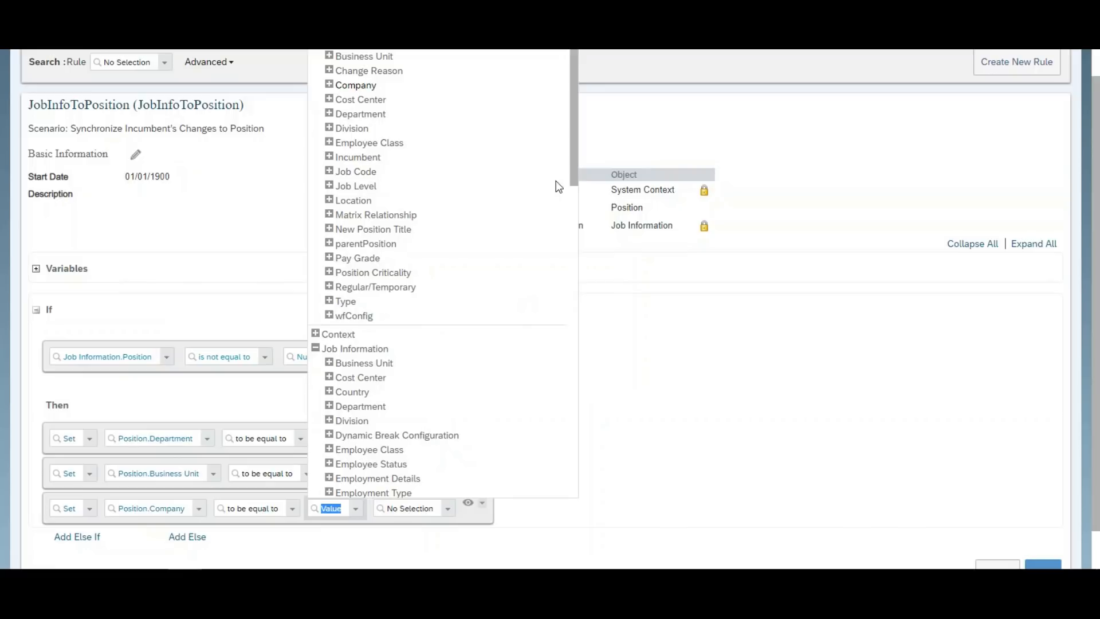
drag(575, 157, 572, 259)
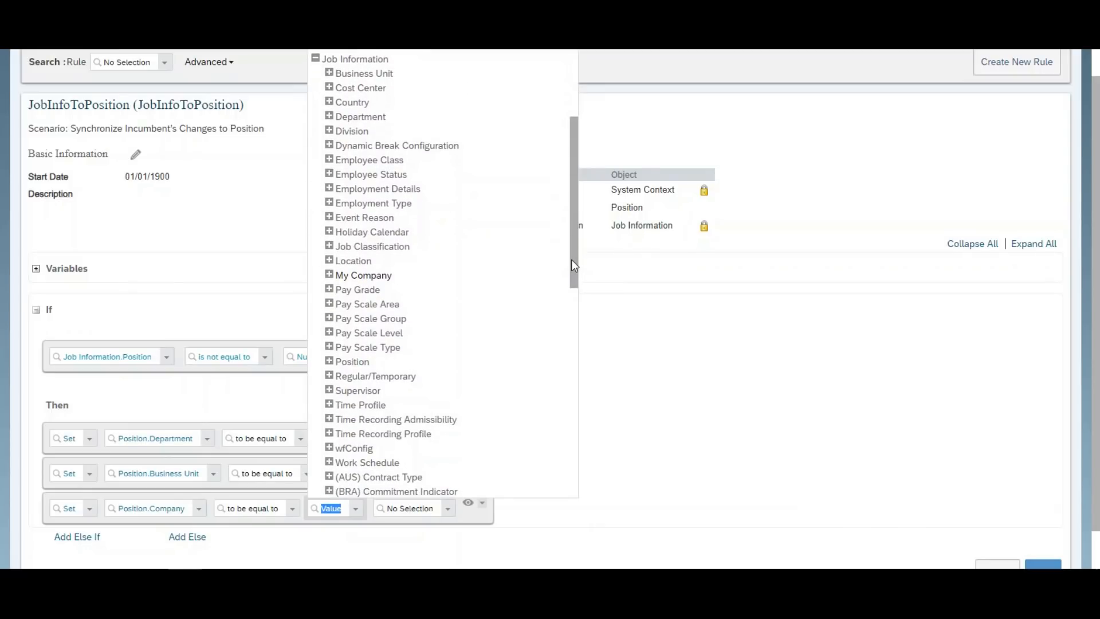
mouse_move(572, 259)
mouse_down()
mouse_move(572, 277)
mouse_move(572, 241)
mouse_up()
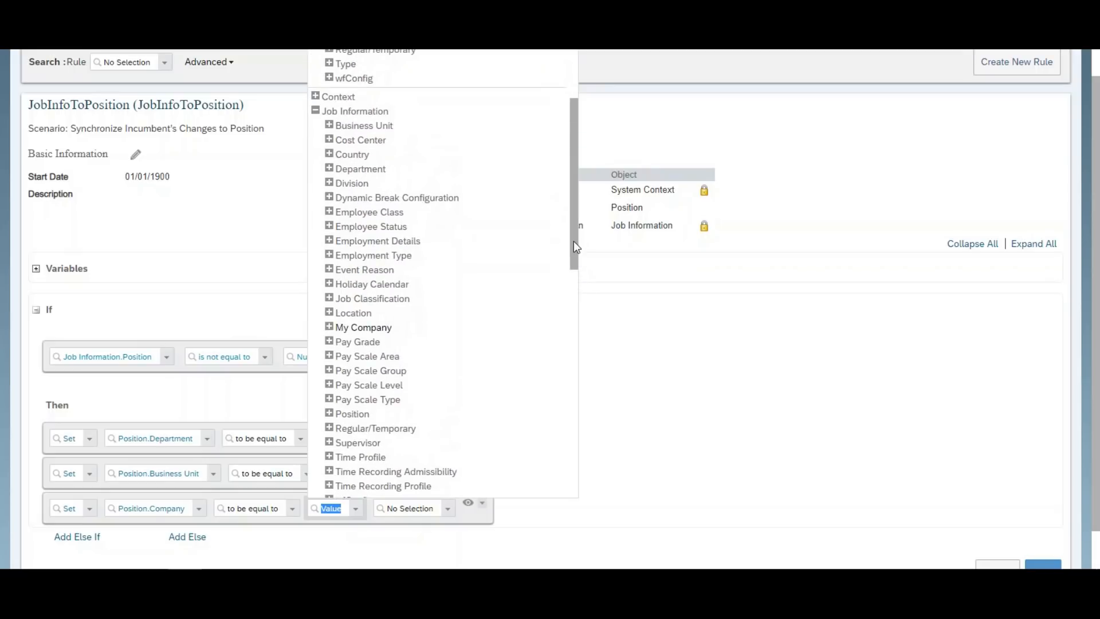
drag(573, 241, 572, 283)
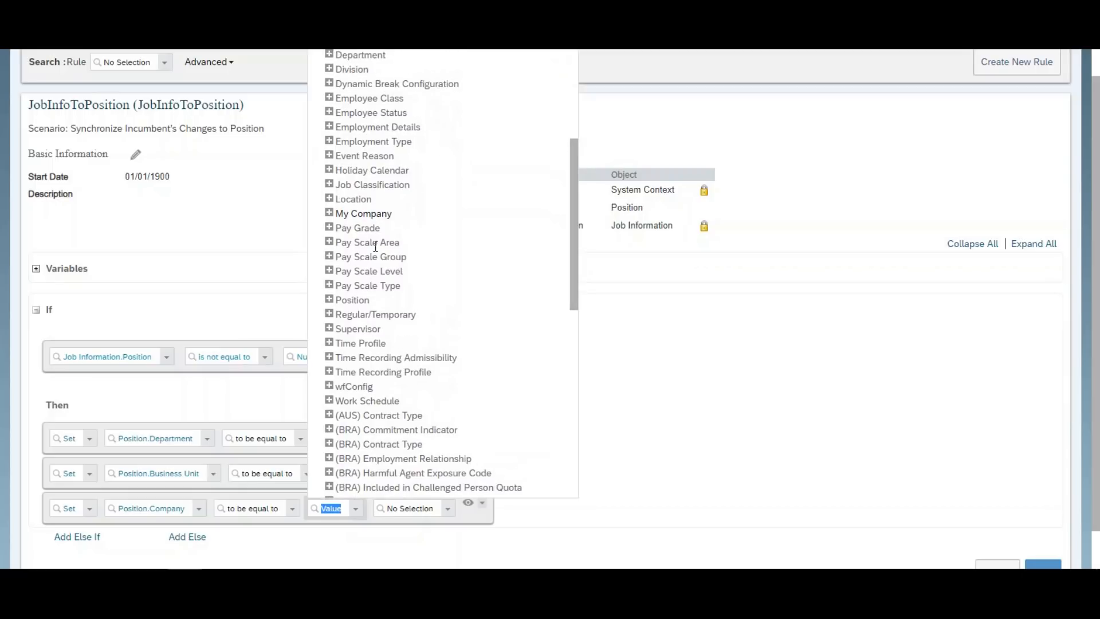
click(346, 216)
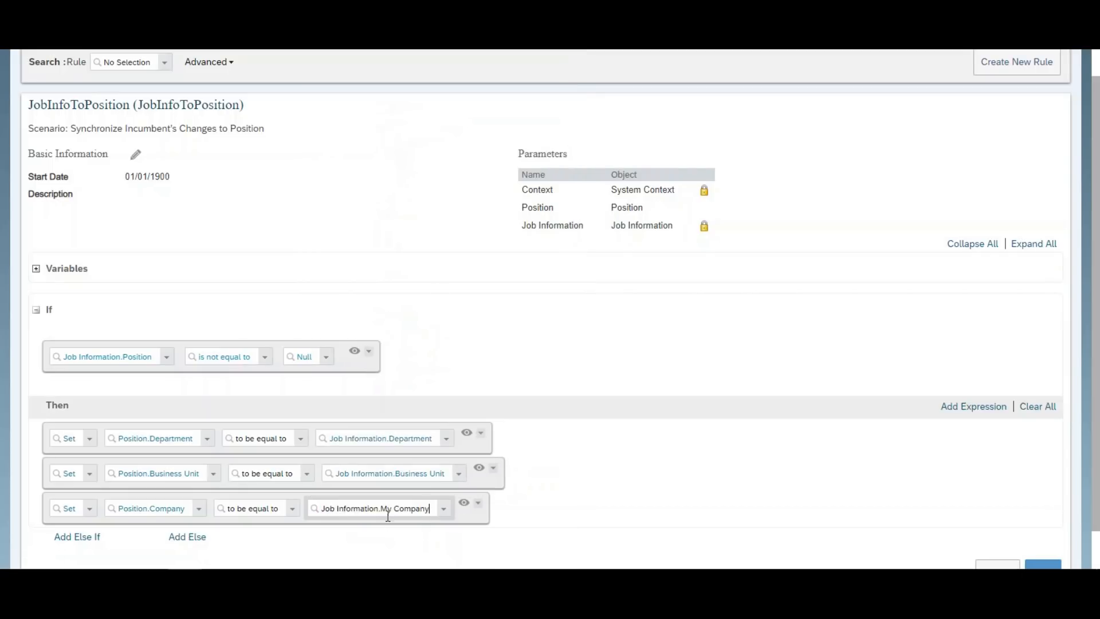
click(974, 406)
scroll(749, 476, down, 2)
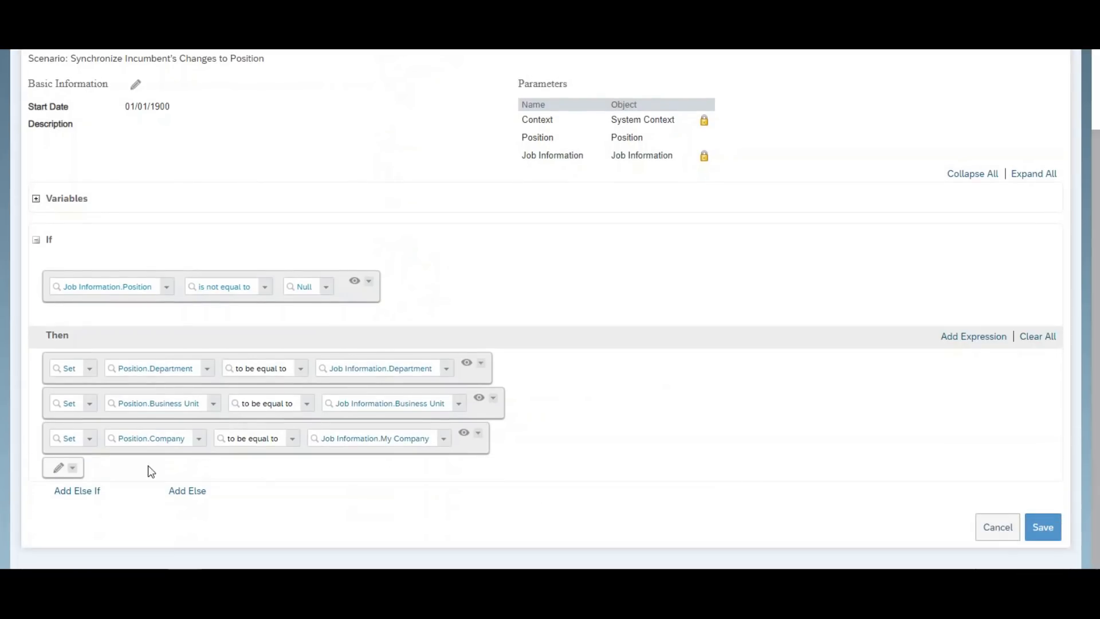
Add a Set action making Position.Division equal to Job Information.Division.
click(58, 468)
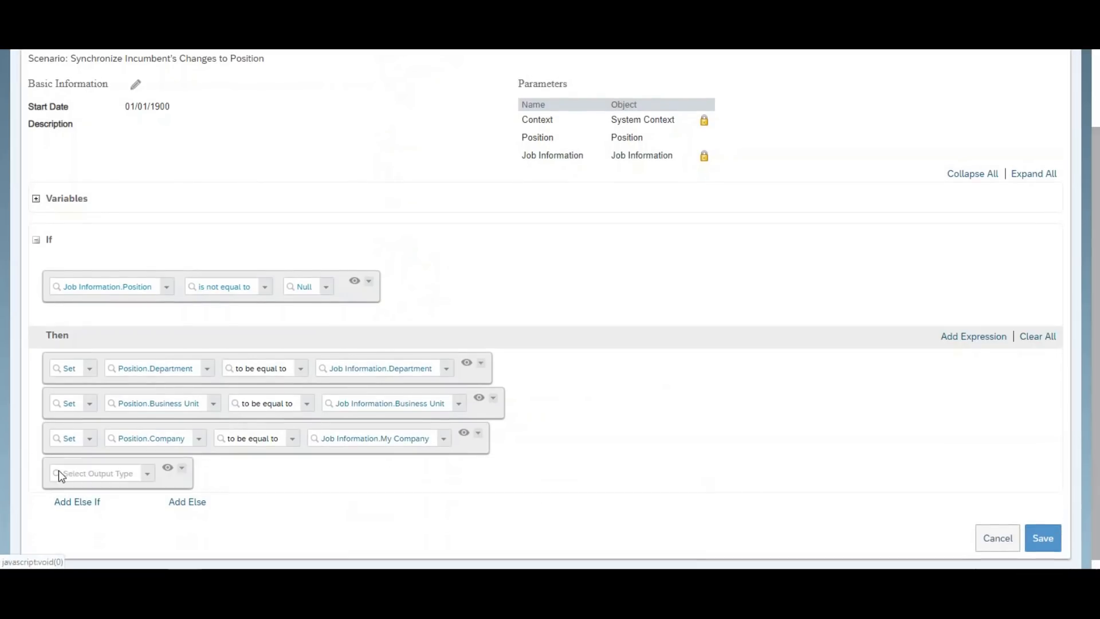
click(147, 474)
click(124, 384)
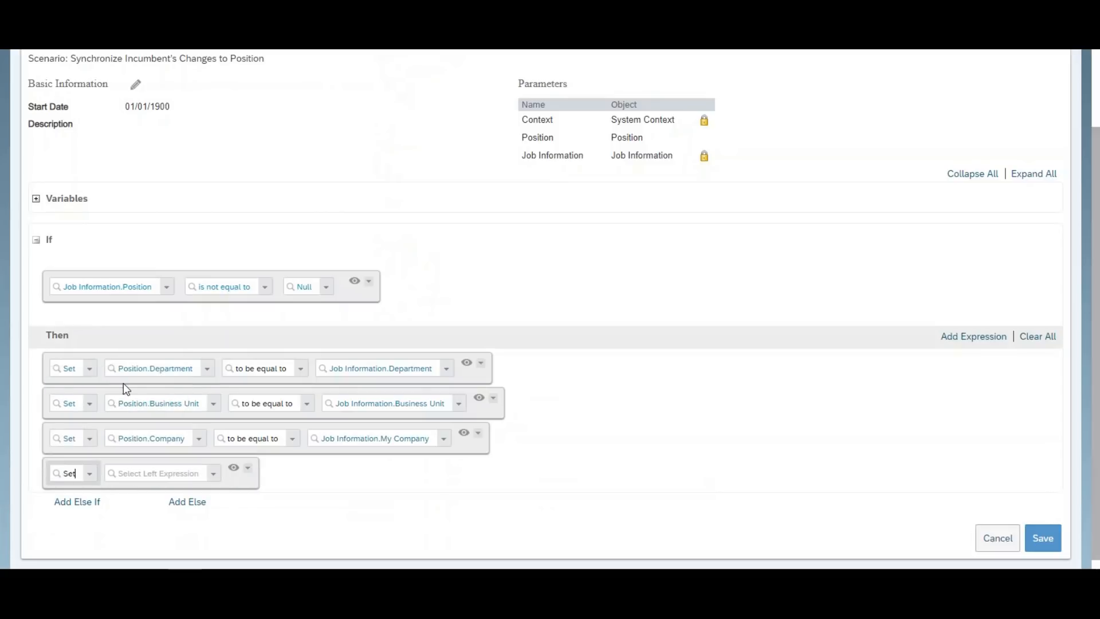
click(218, 476)
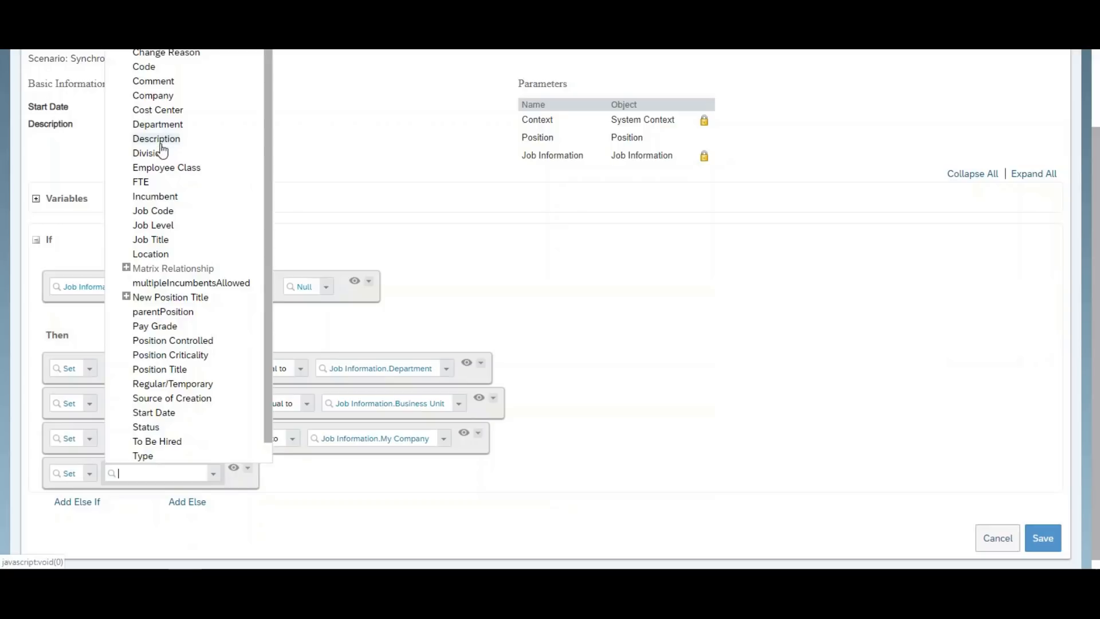
click(158, 153)
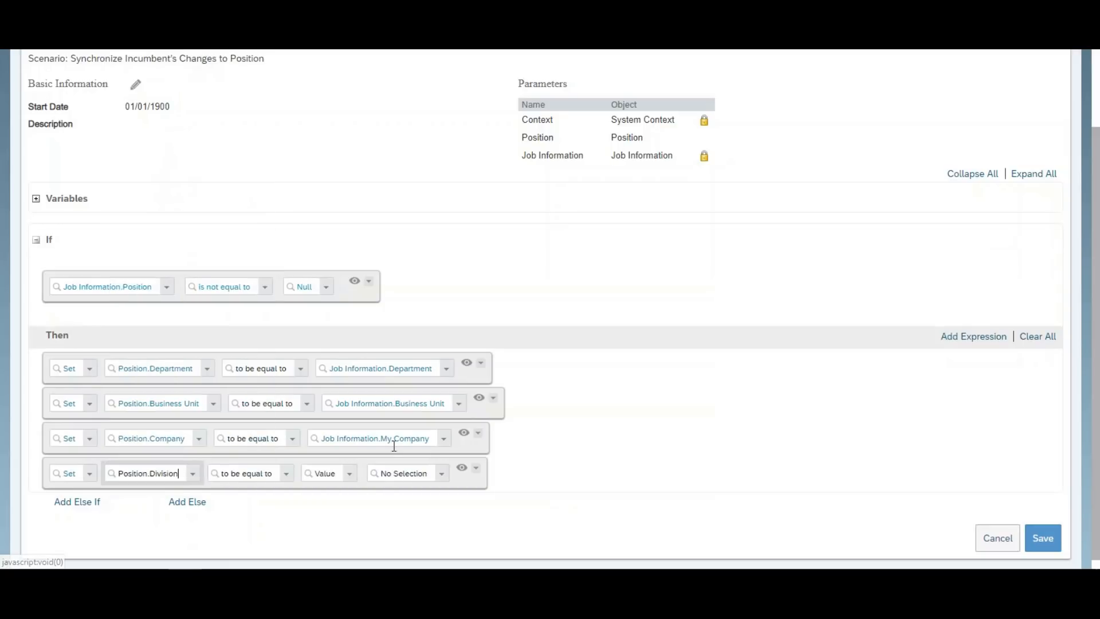
click(349, 473)
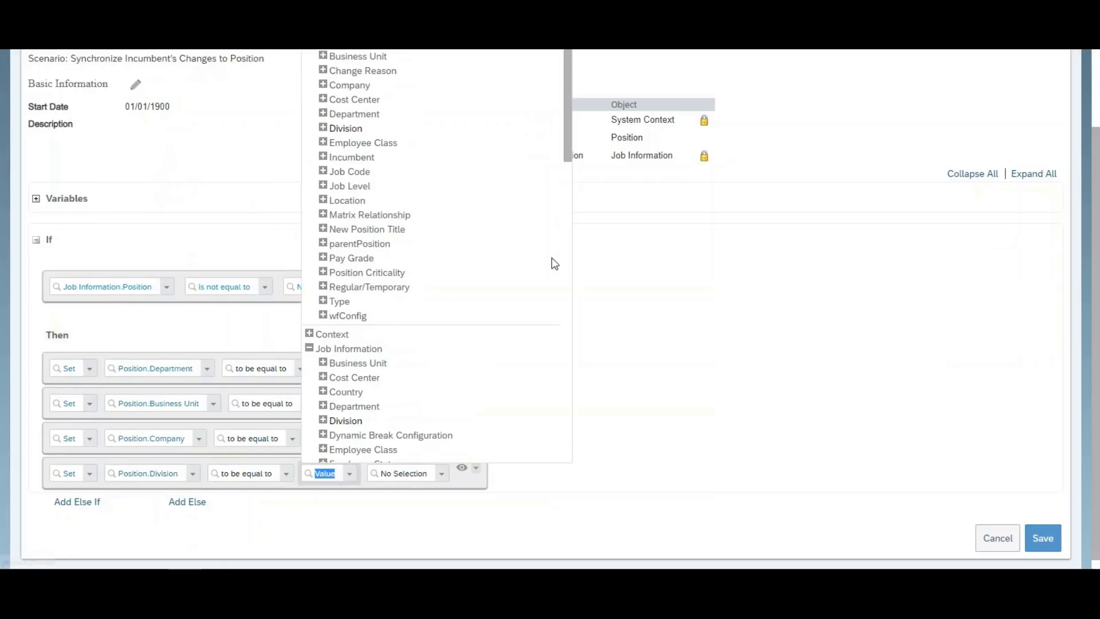
drag(566, 132, 573, 208)
click(345, 208)
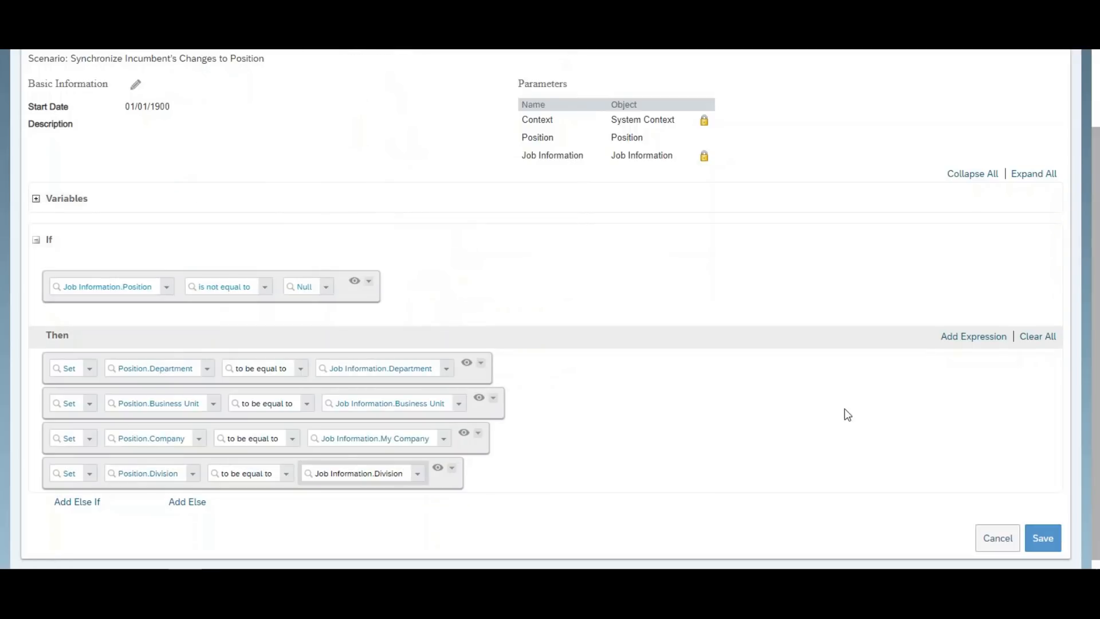
Add a Set action making Position.Job Code equal to Position.Job Code.
click(968, 343)
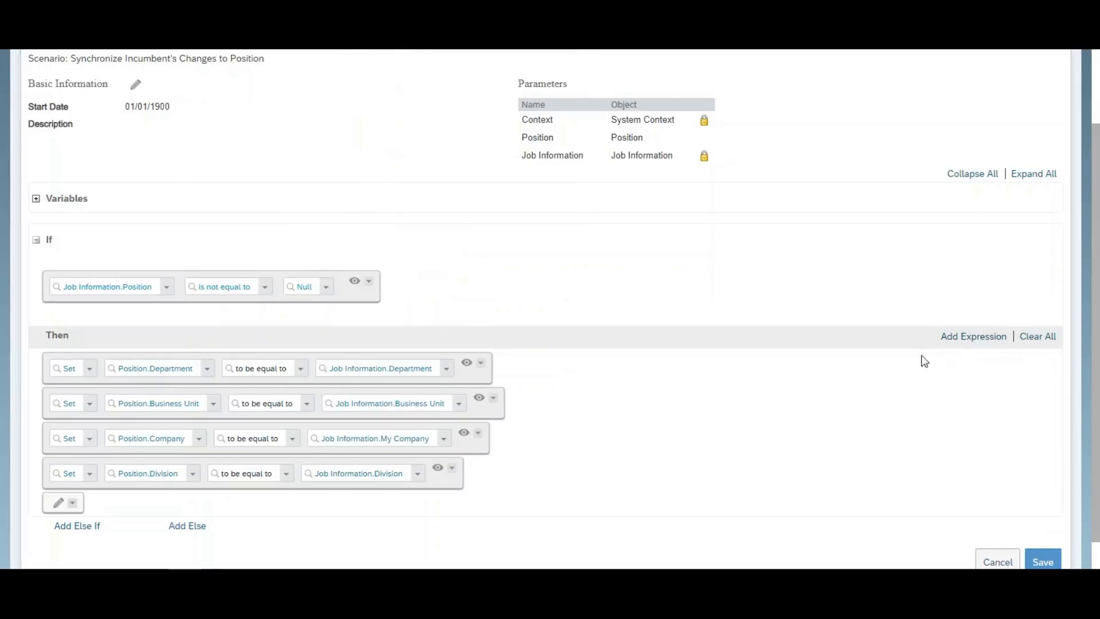
click(954, 344)
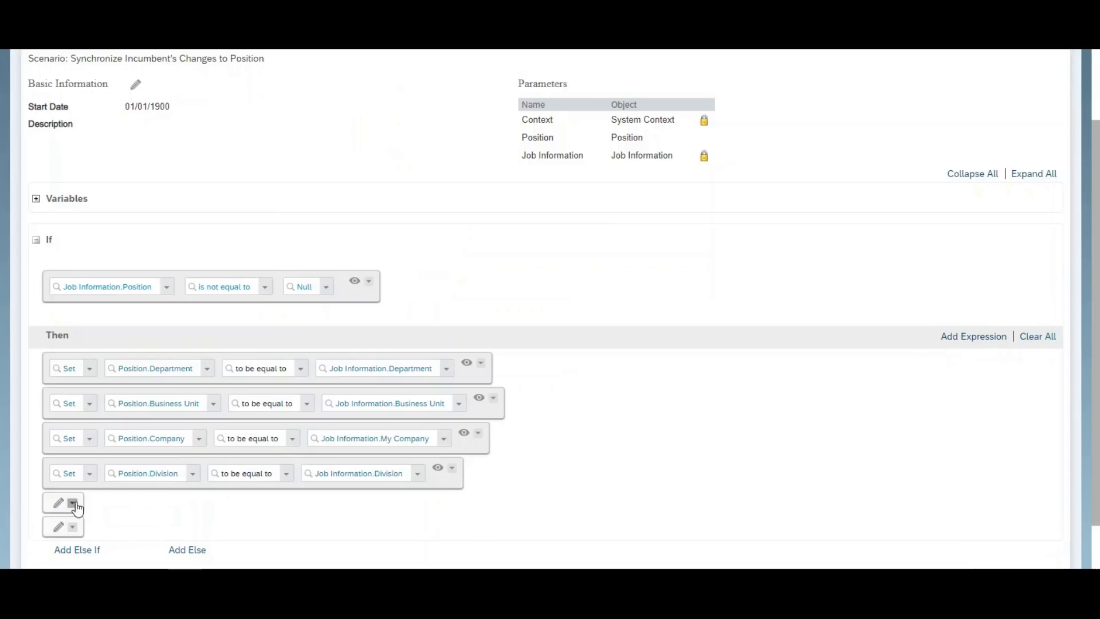
click(59, 503)
click(150, 510)
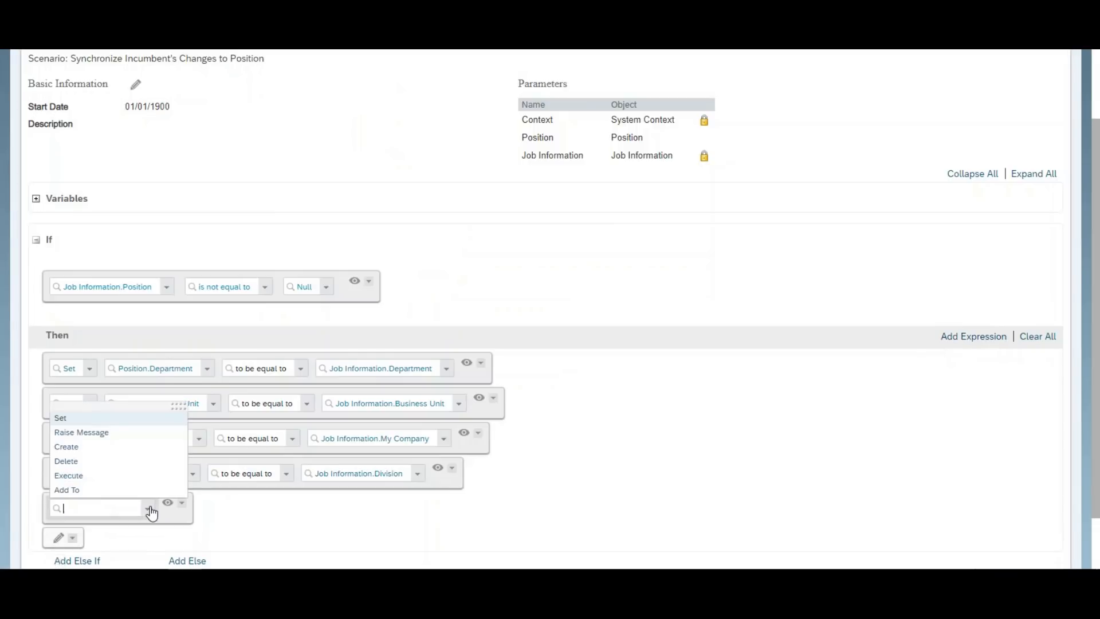
click(98, 419)
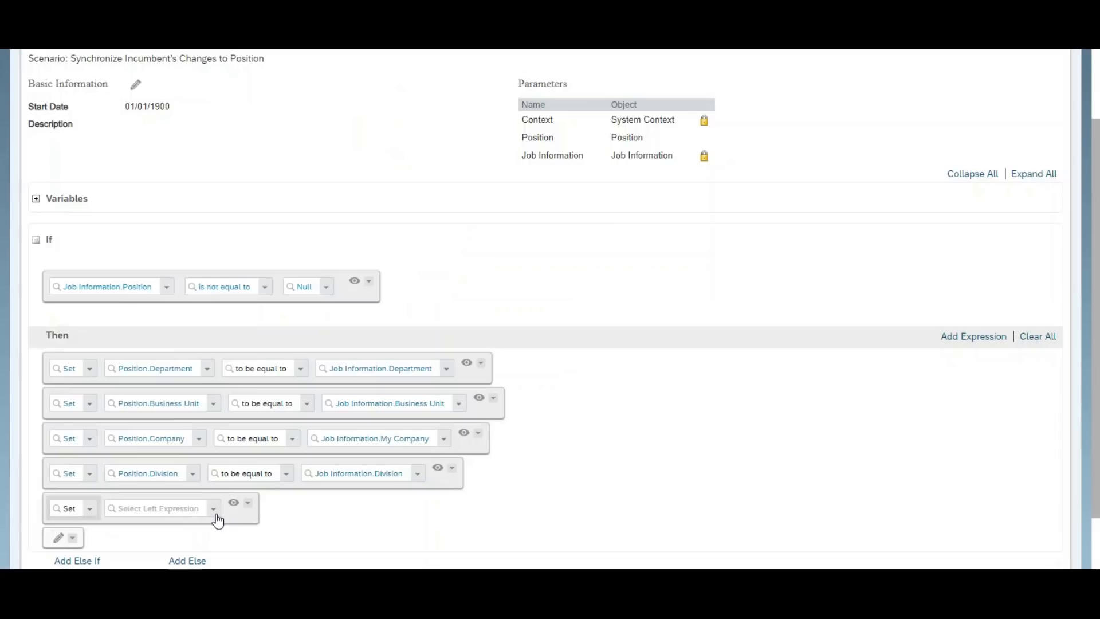
click(217, 516)
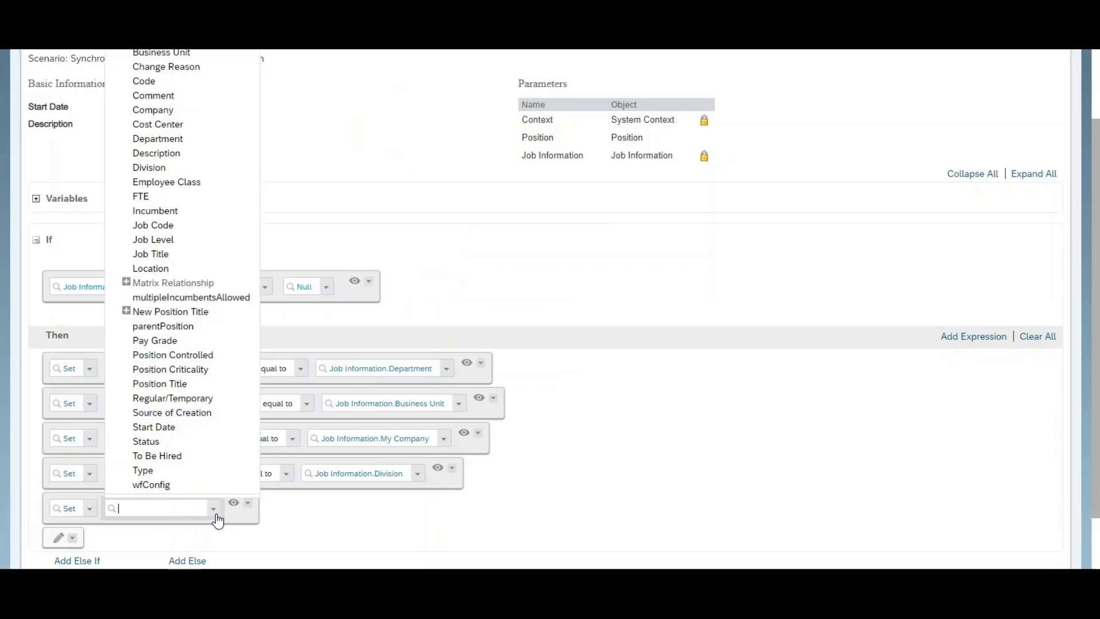
click(168, 226)
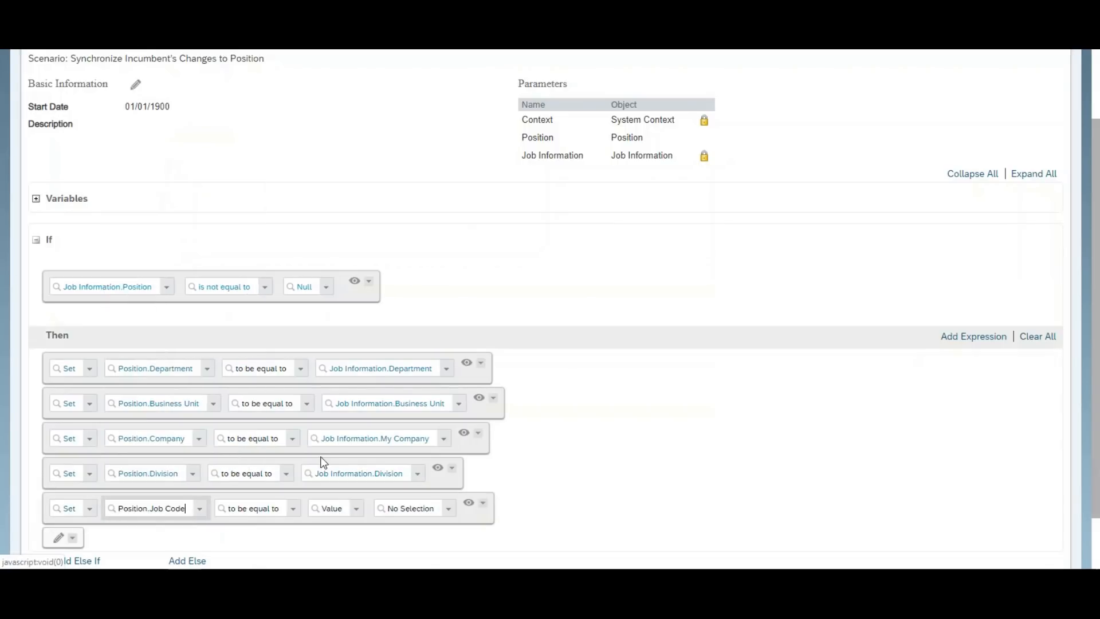
click(359, 511)
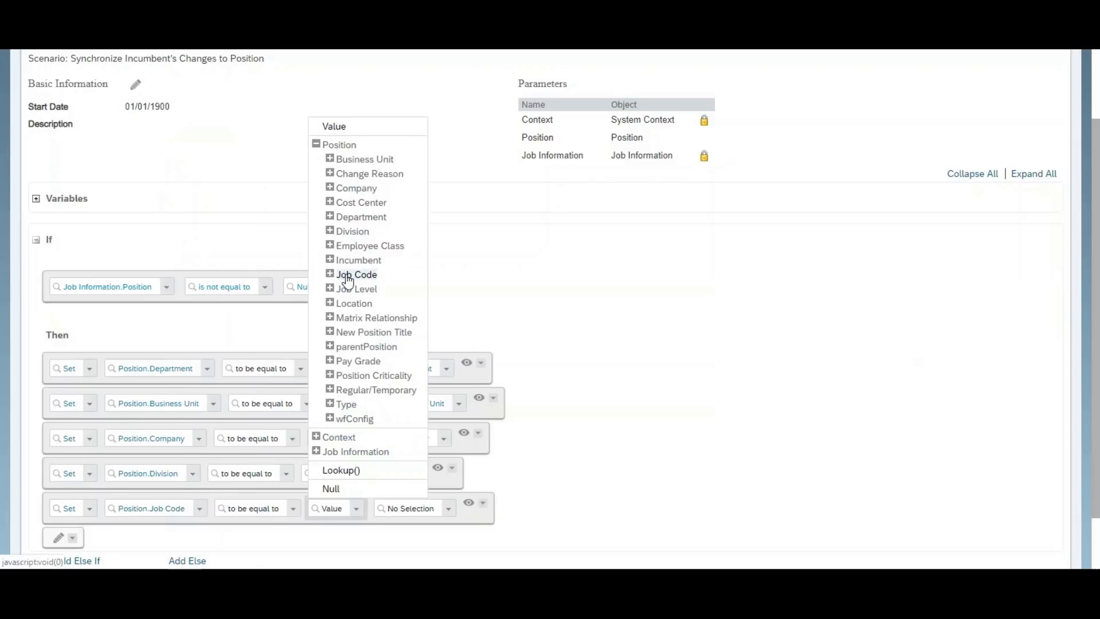
click(348, 276)
Add a Set action making Position.Job Title equal to Job Information.Job Title.
click(58, 536)
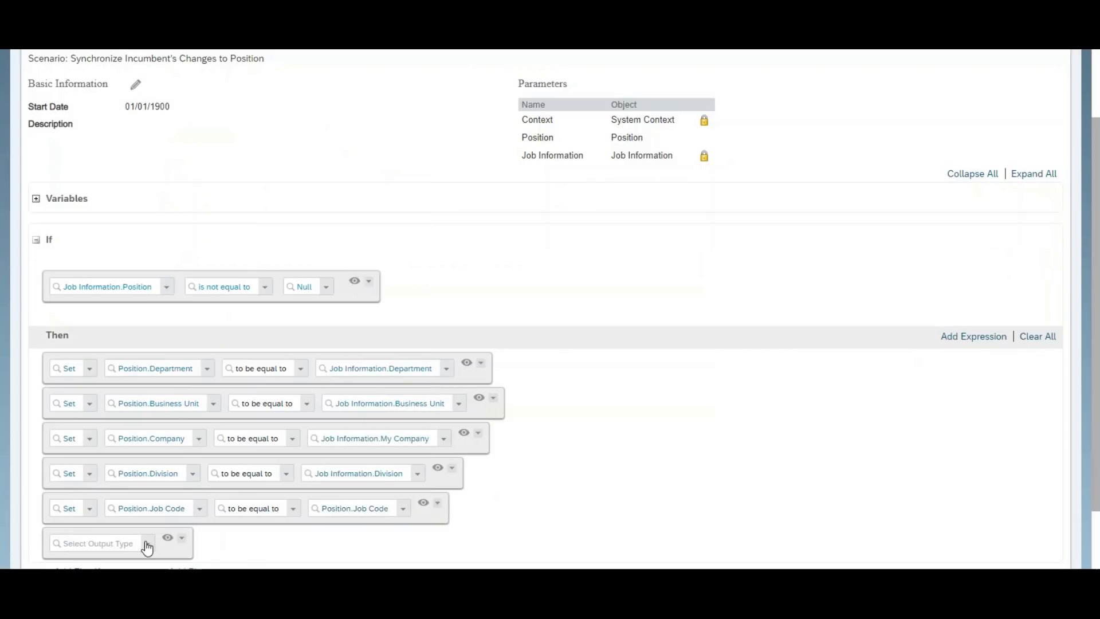
click(147, 548)
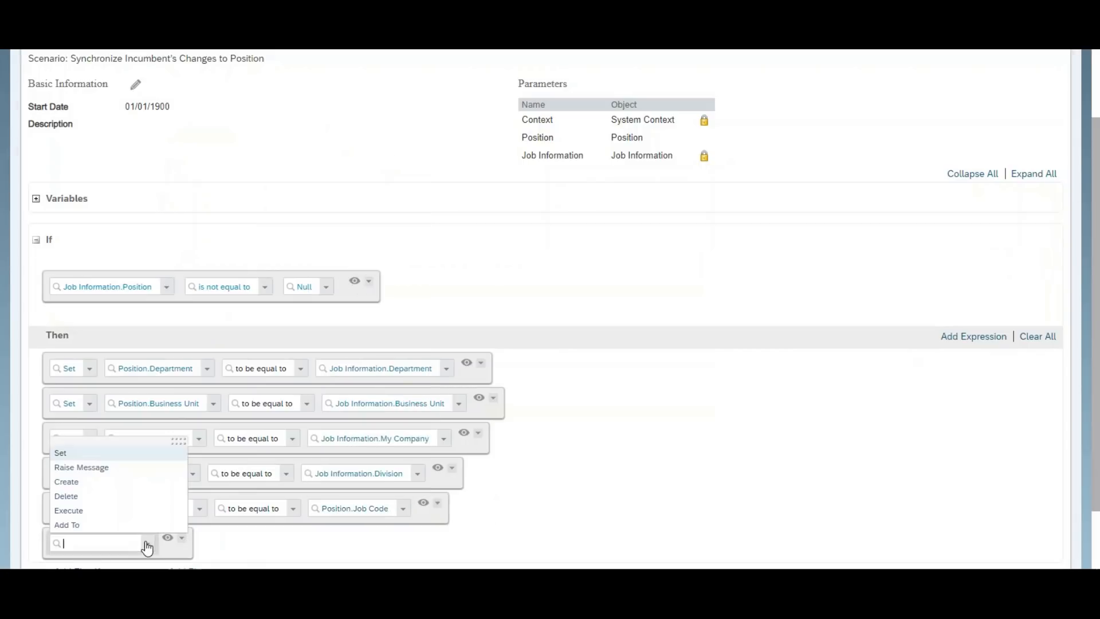
click(71, 453)
click(216, 546)
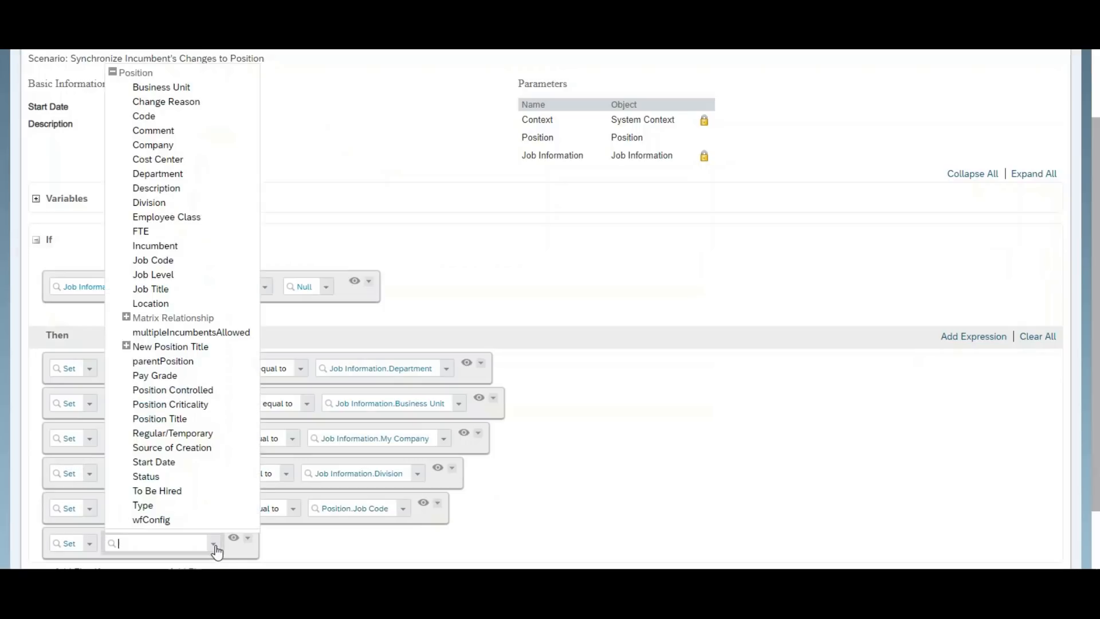
click(162, 290)
click(343, 545)
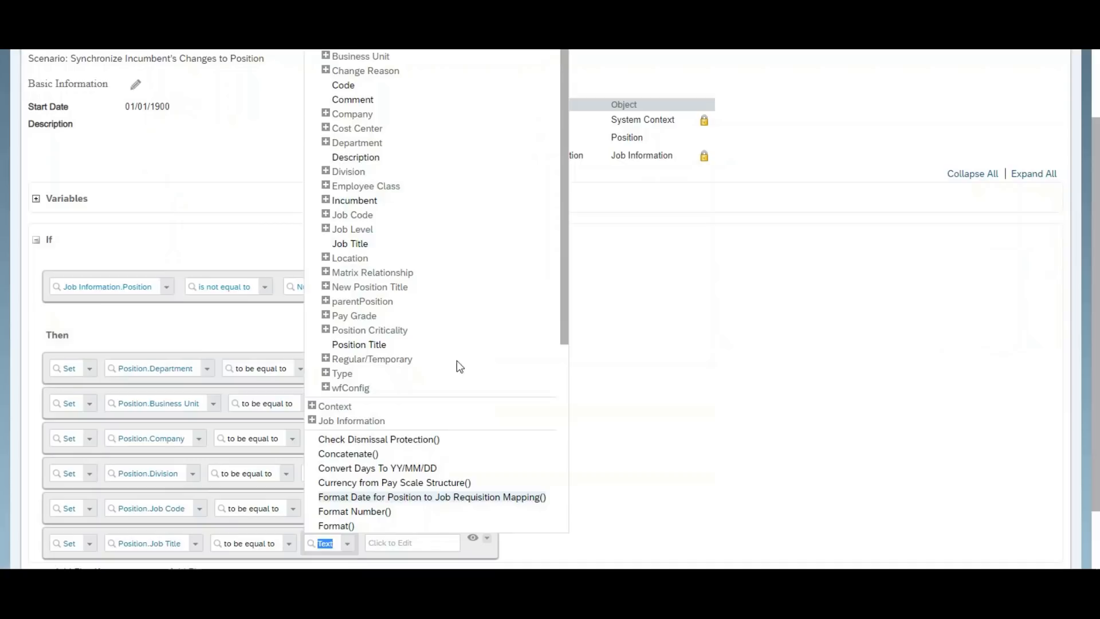
click(312, 420)
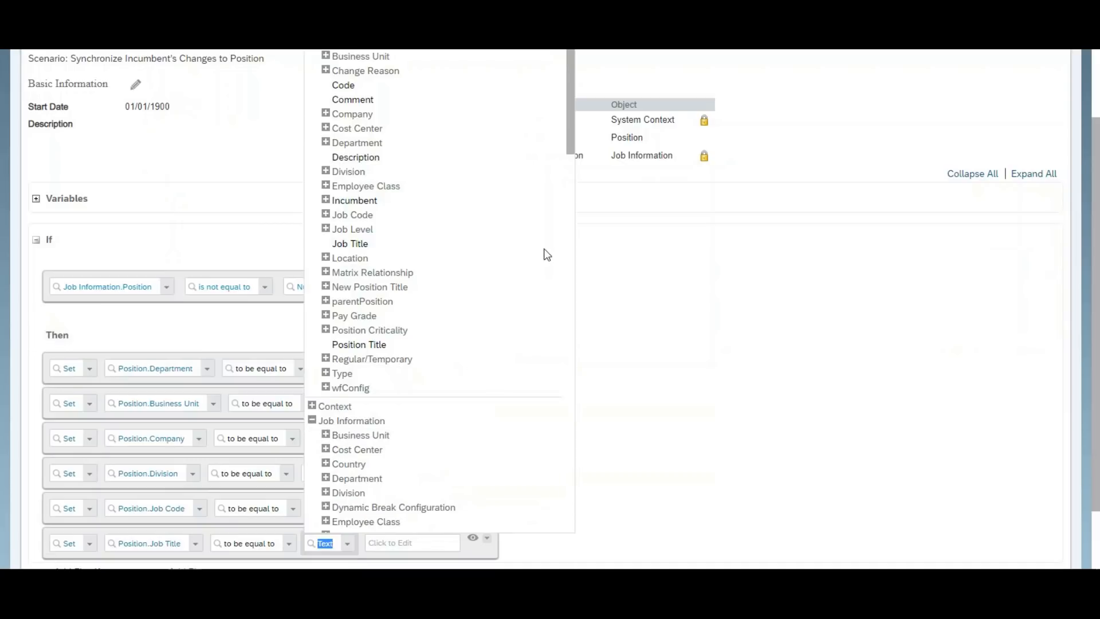
drag(571, 131, 572, 233)
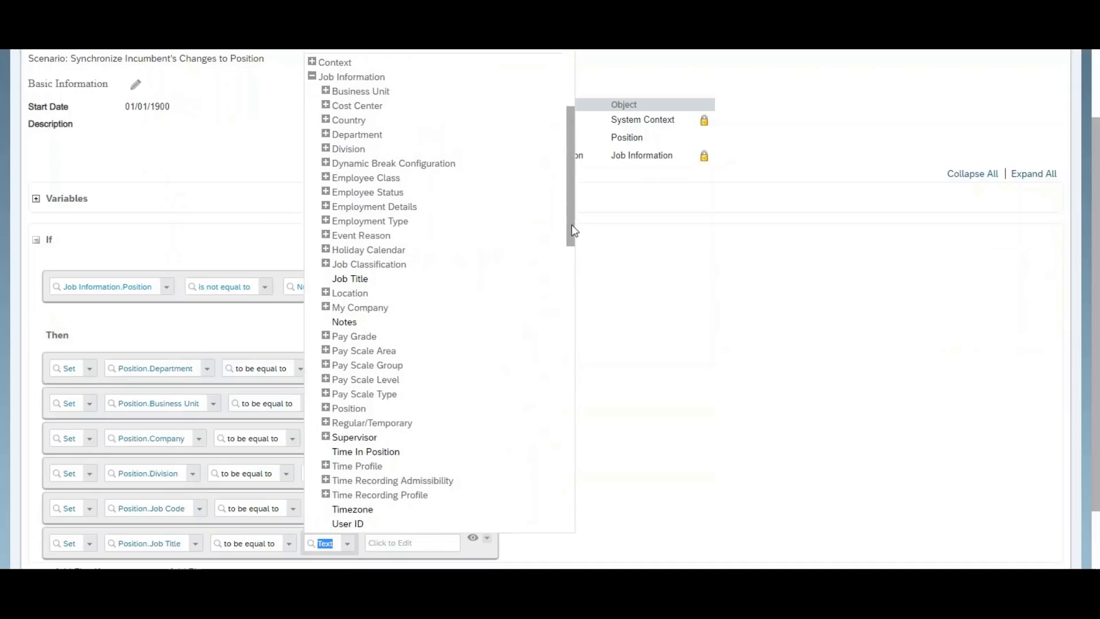
click(357, 278)
scroll(1097, 434, down, 1)
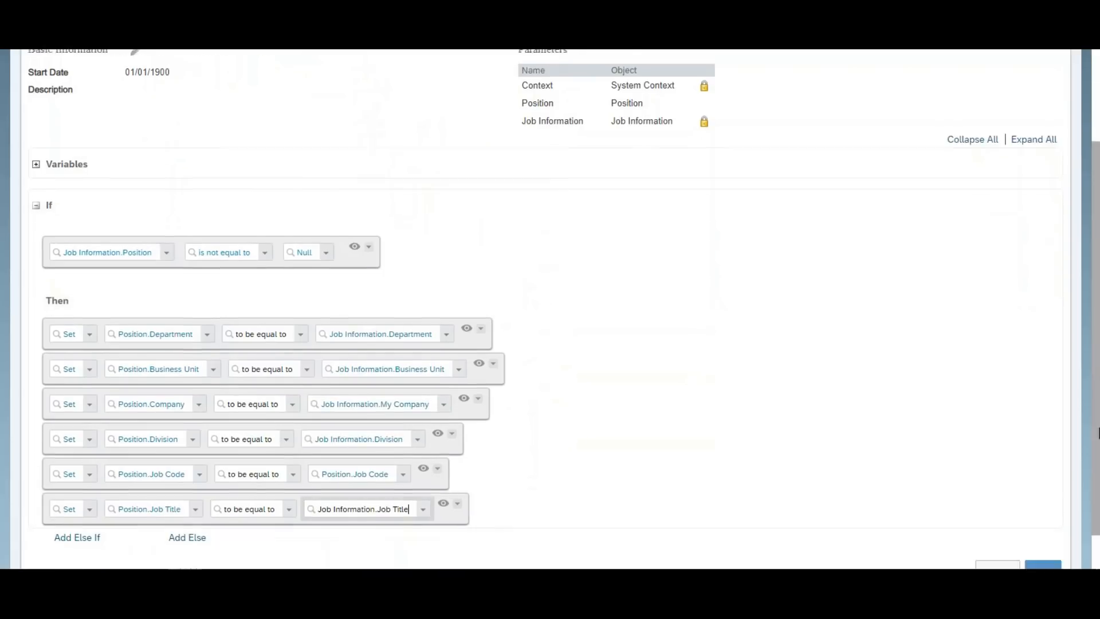
scroll(1098, 434, down, 1)
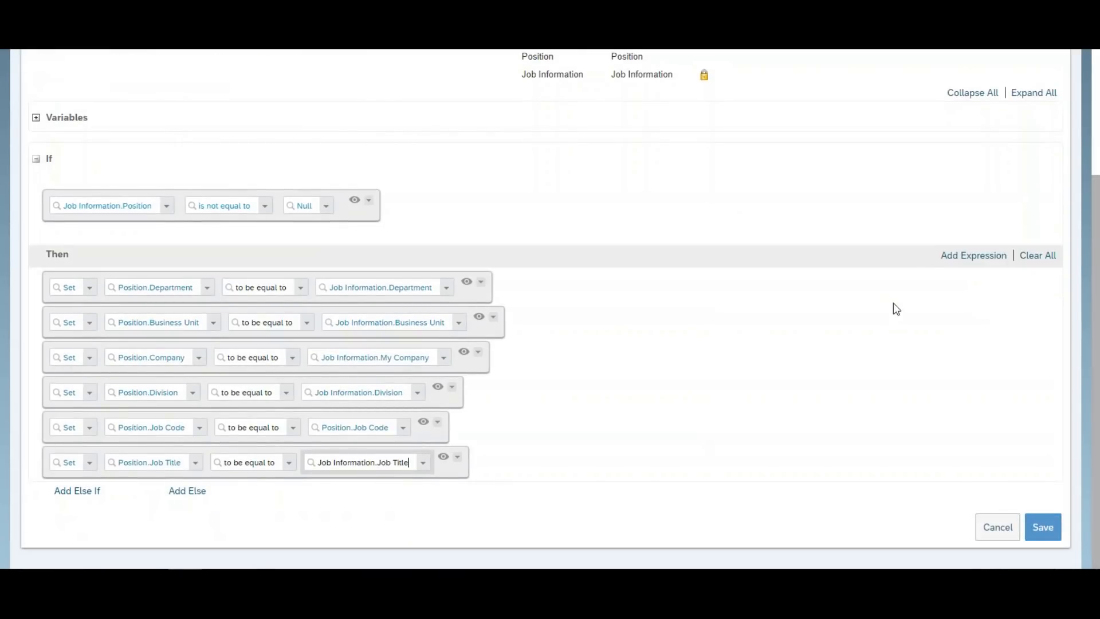
Add a Set action making Position.Location equal to Job Information.Location.
click(942, 258)
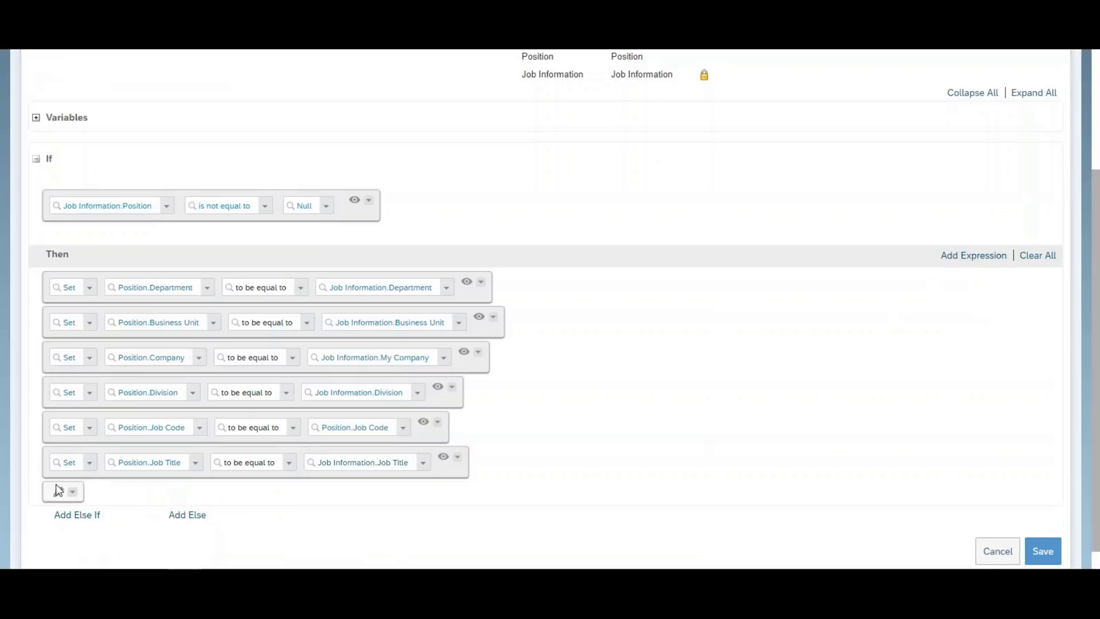
click(60, 488)
click(147, 498)
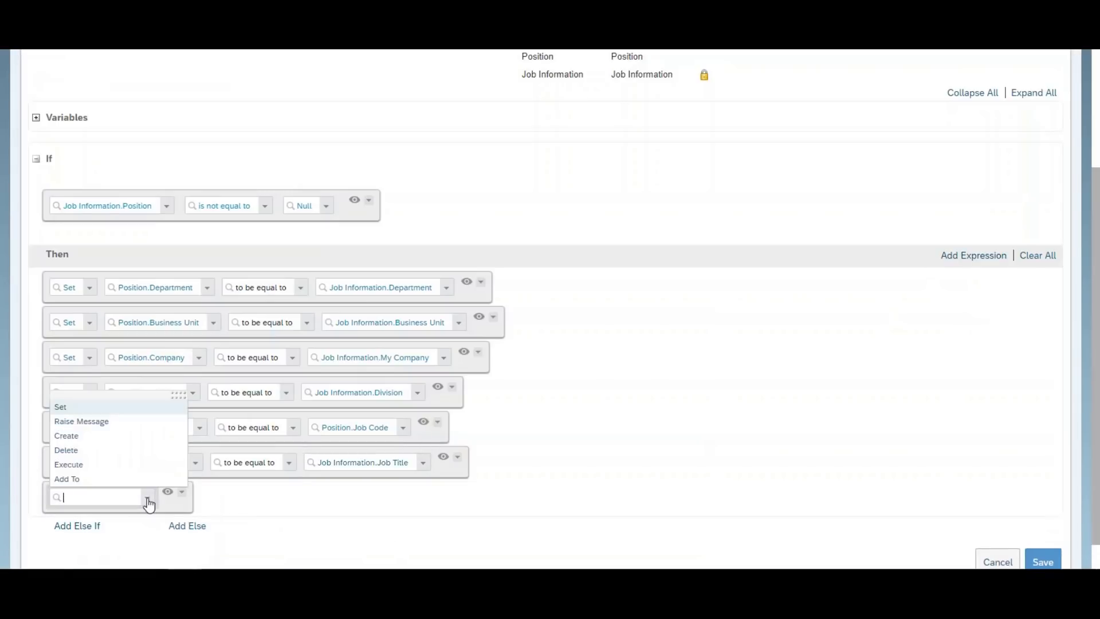
key(Up)
key(Return)
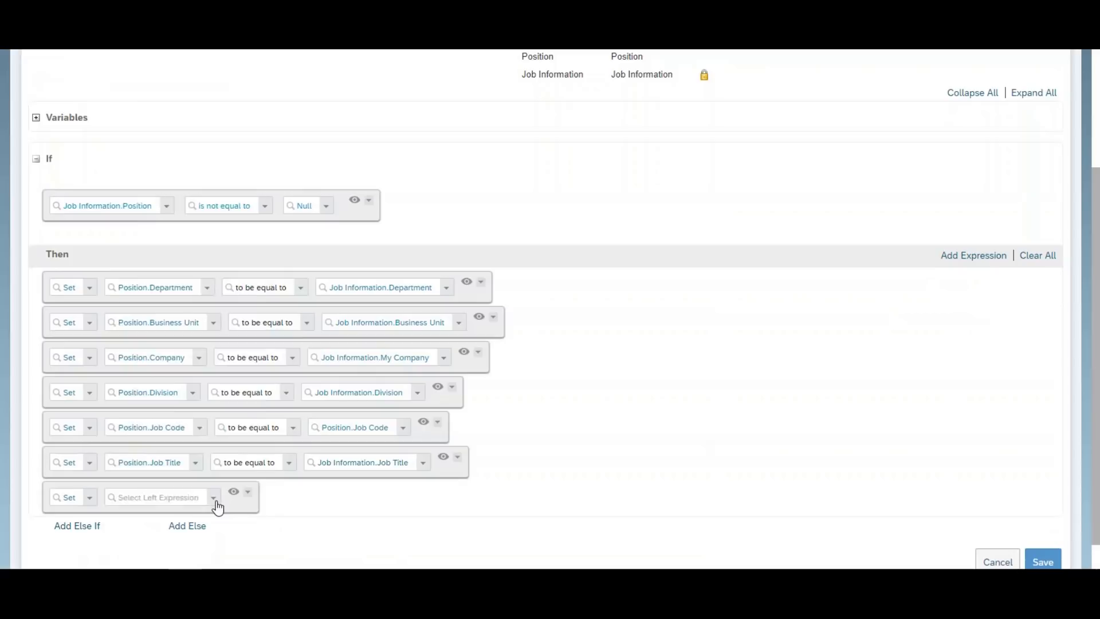
click(214, 498)
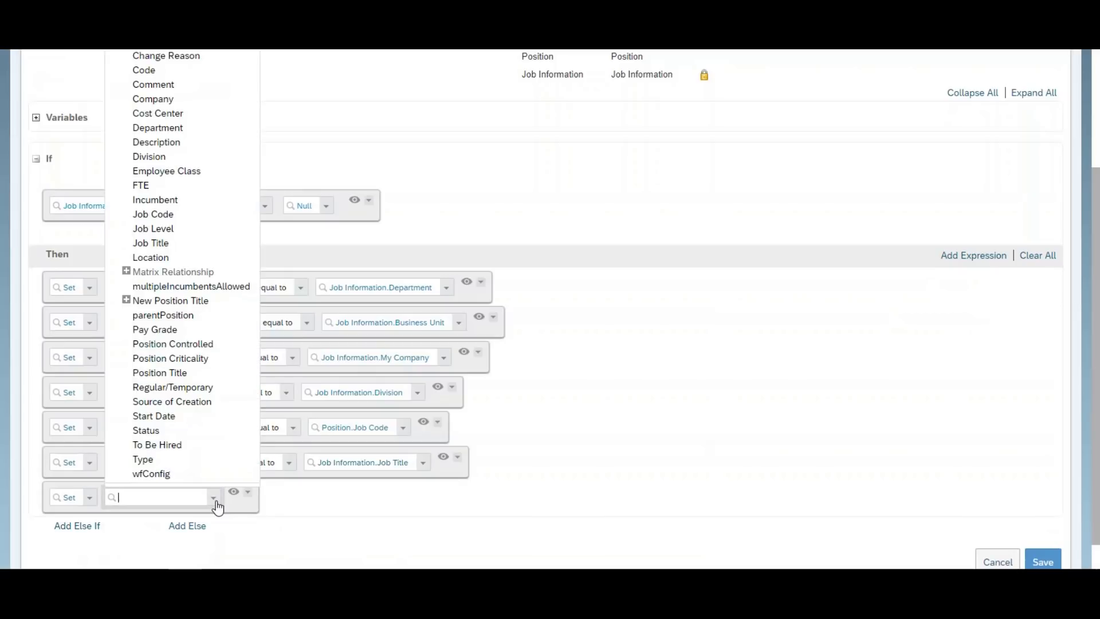
click(162, 259)
click(351, 497)
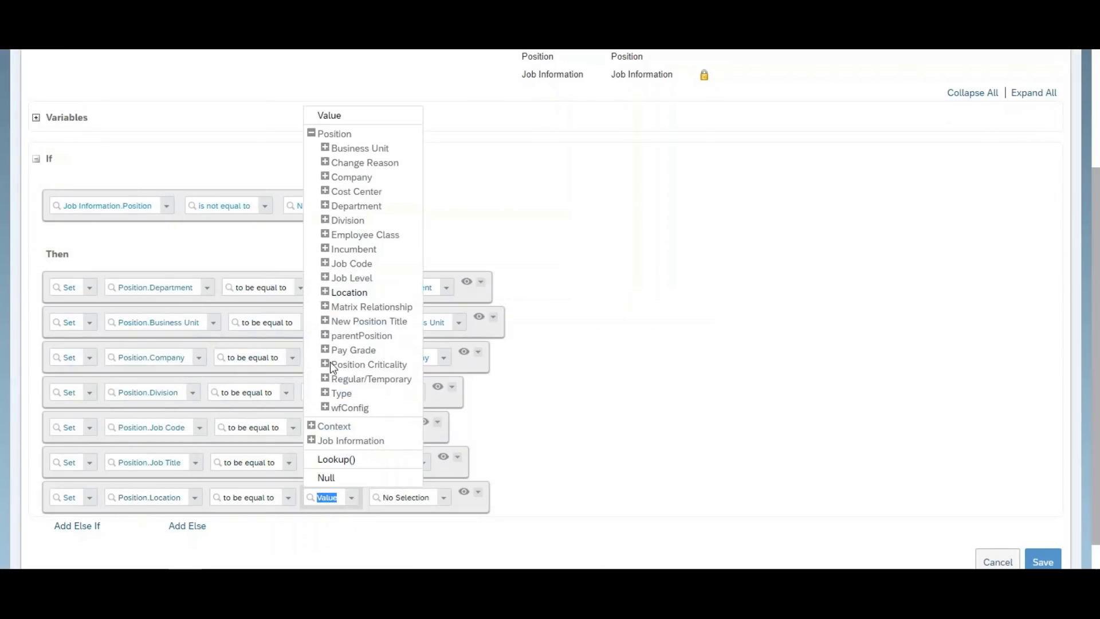
click(311, 439)
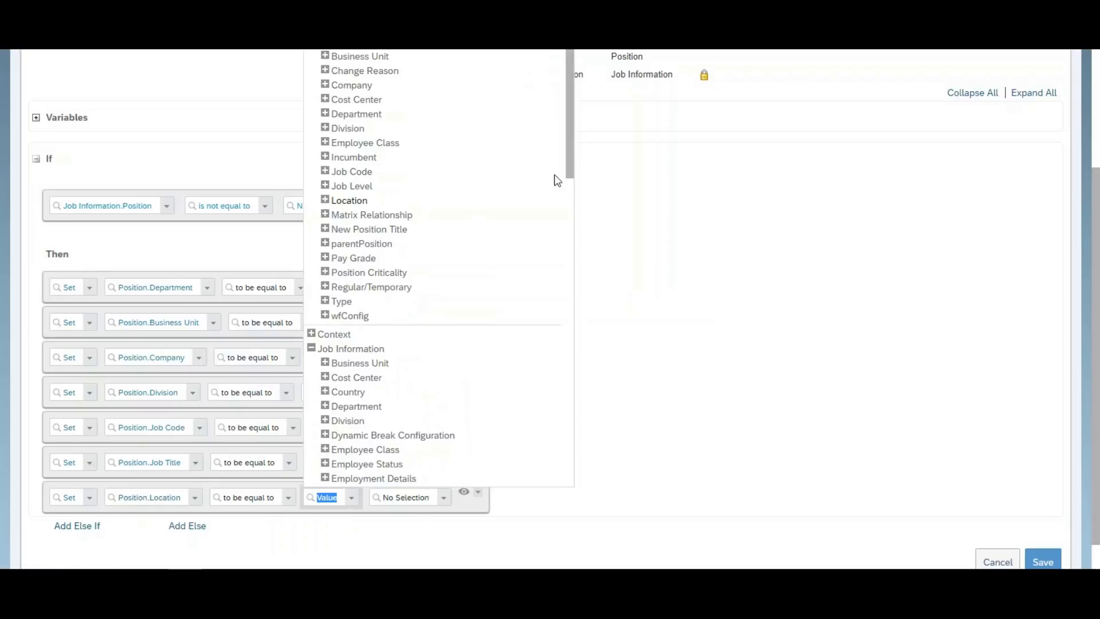
drag(573, 166, 563, 270)
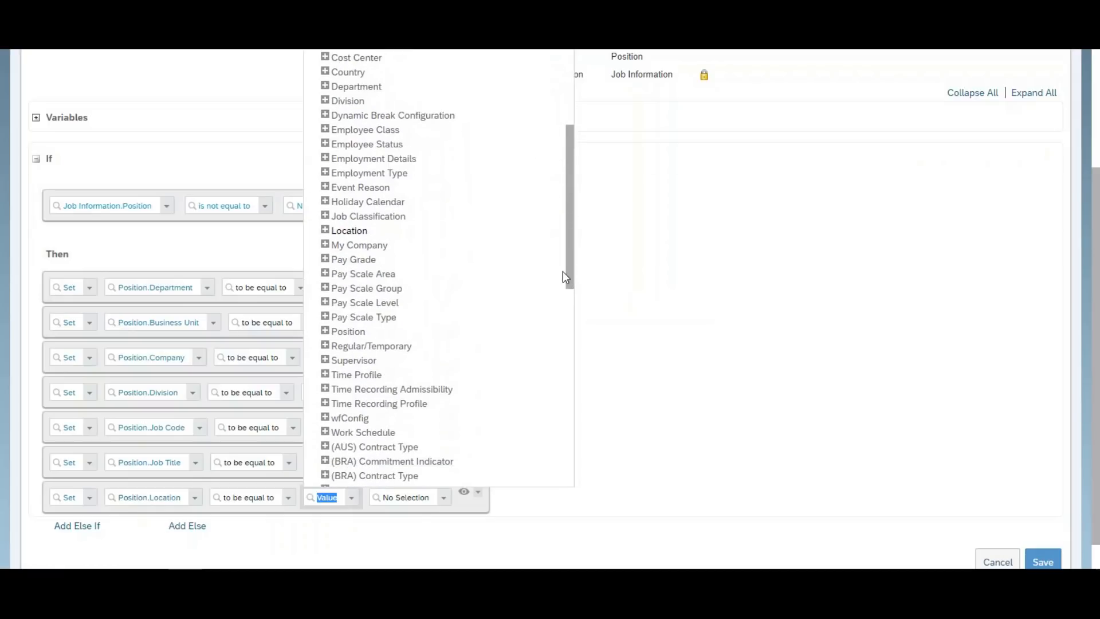
click(337, 236)
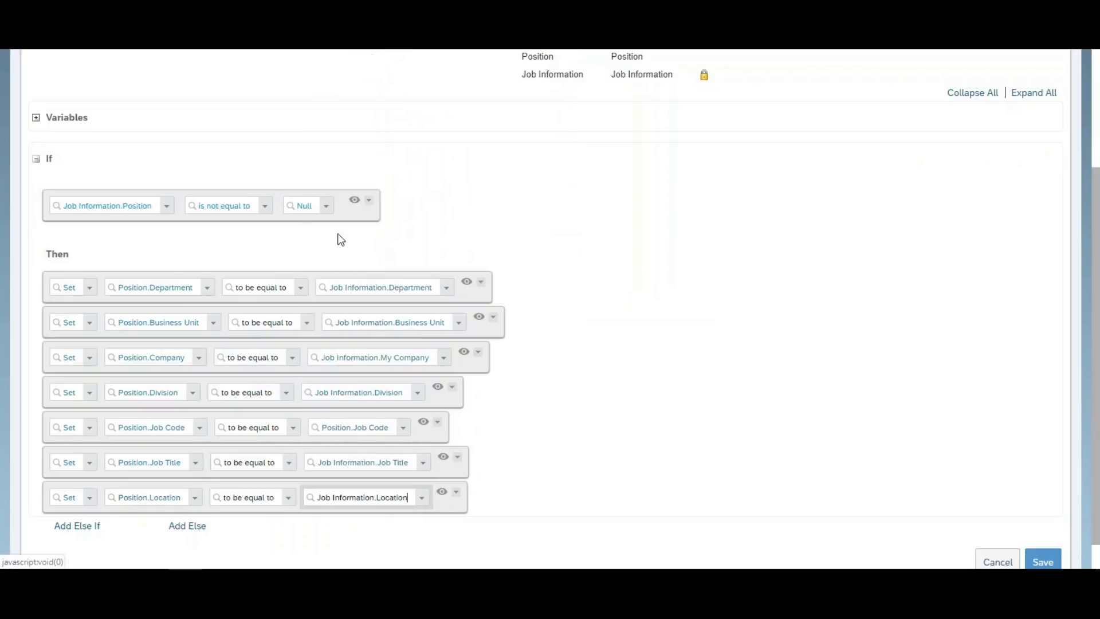
After the code-already-exists error, save the rule as JobInfoToPosition_v1 and copy that name.
click(1043, 563)
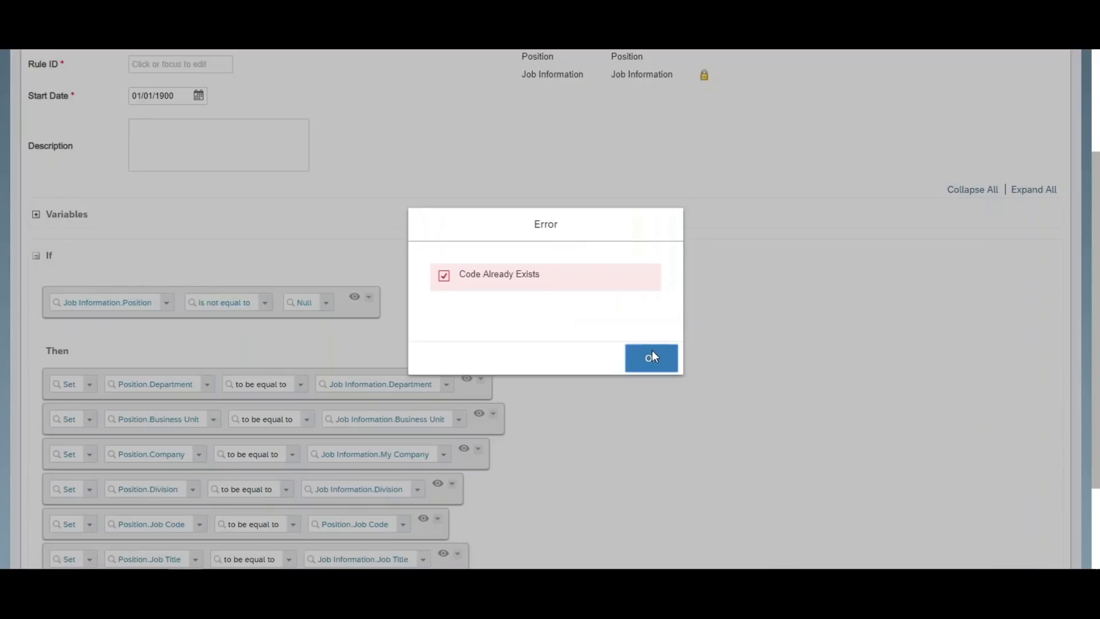
click(652, 356)
drag(1097, 330, 1097, 192)
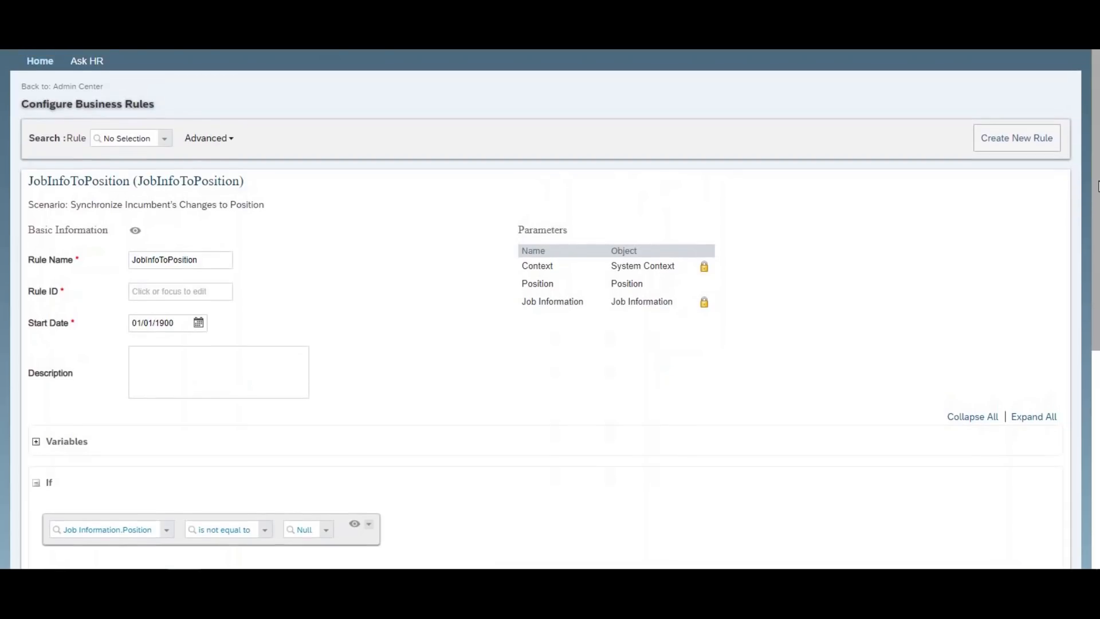
click(210, 261)
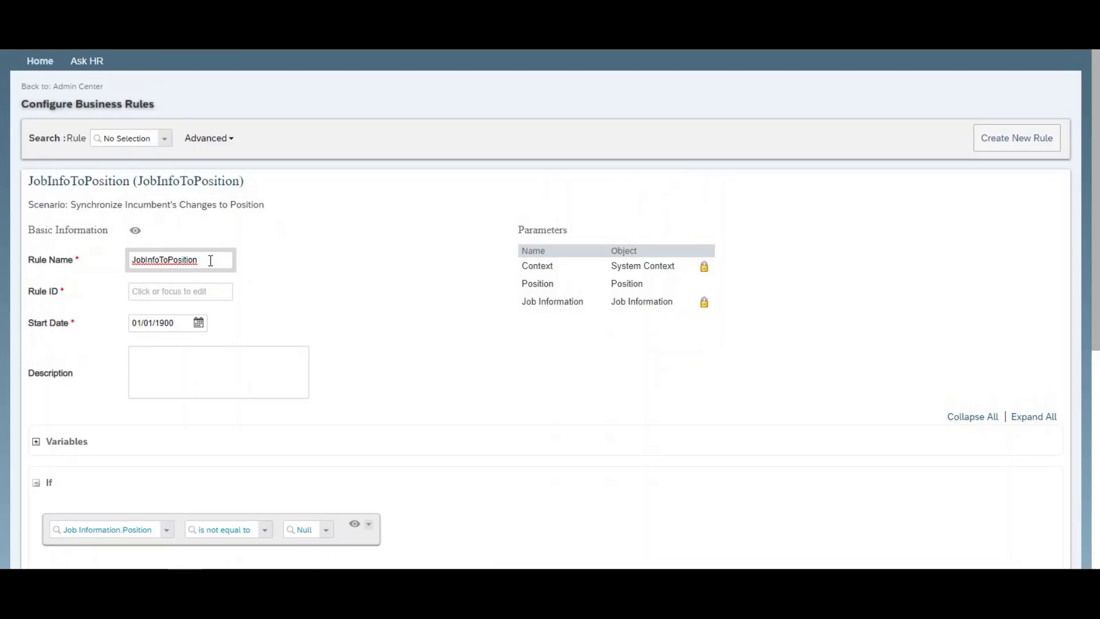
text(_v1)
scroll(1037, 218, down, 5)
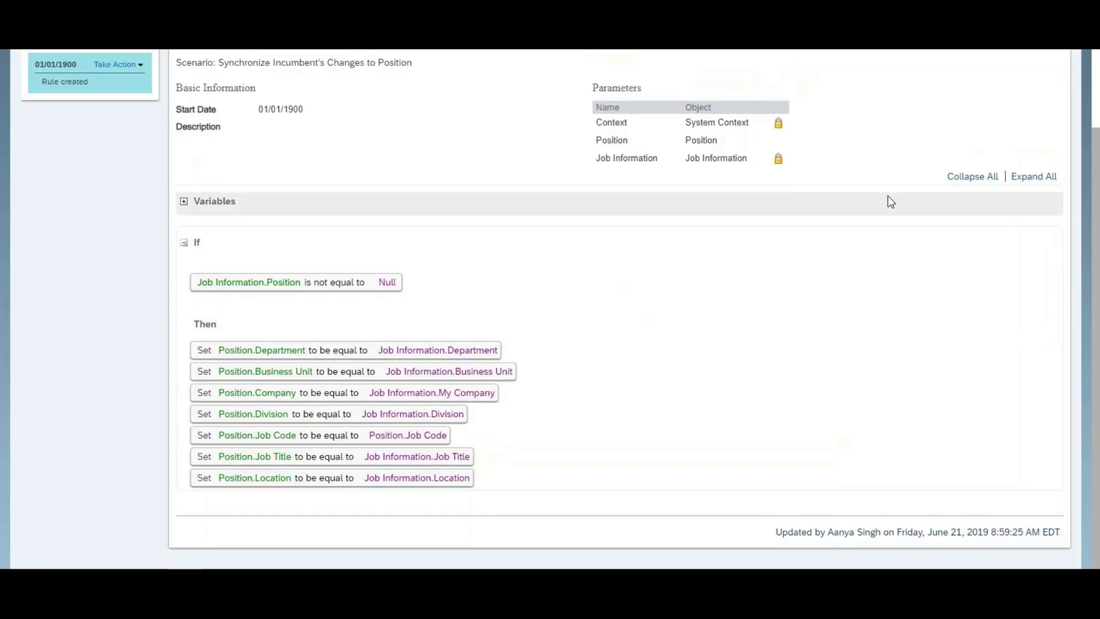
scroll(806, 163, up, 2)
drag(443, 143, 322, 143)
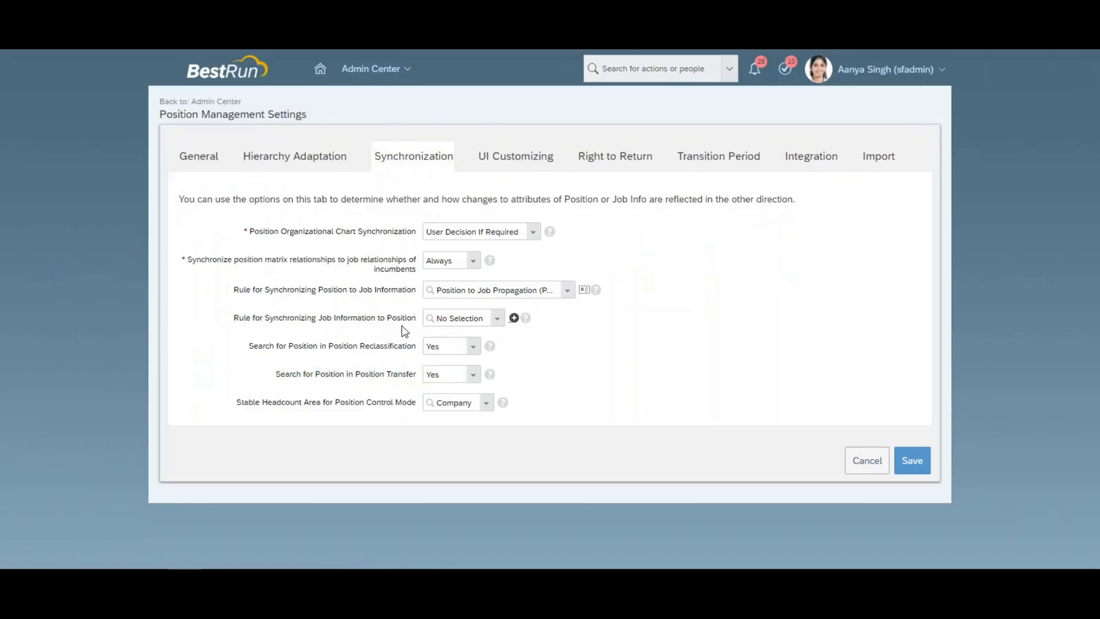
Paste and select JobInfoToPosition_v1 as the Job Information to Position synchronization rule.
click(444, 319)
key(ctrl+v)
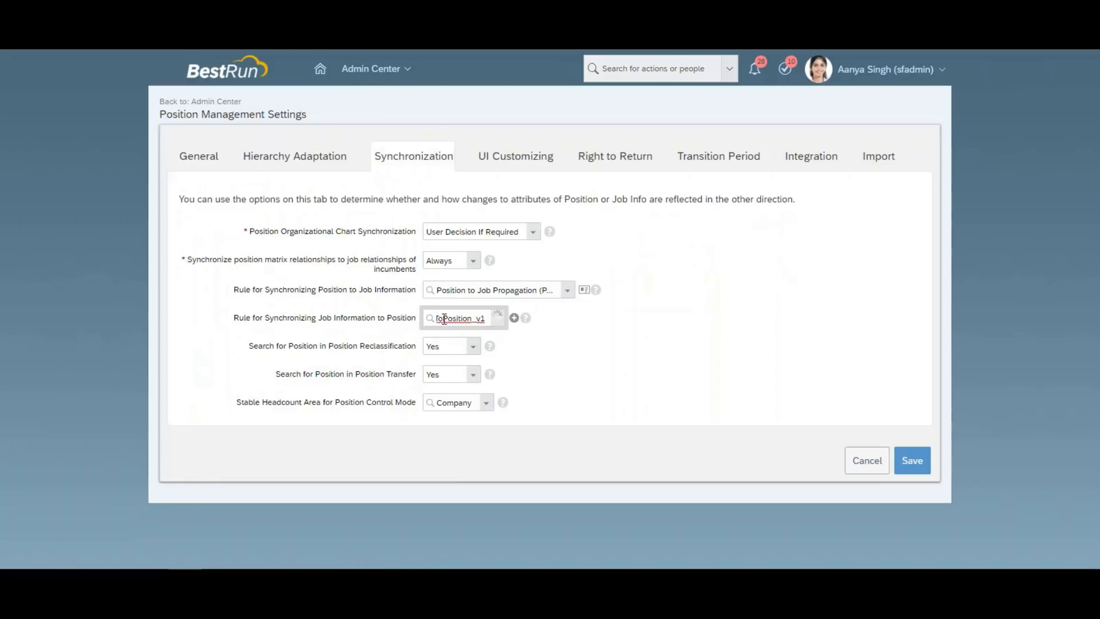
click(465, 336)
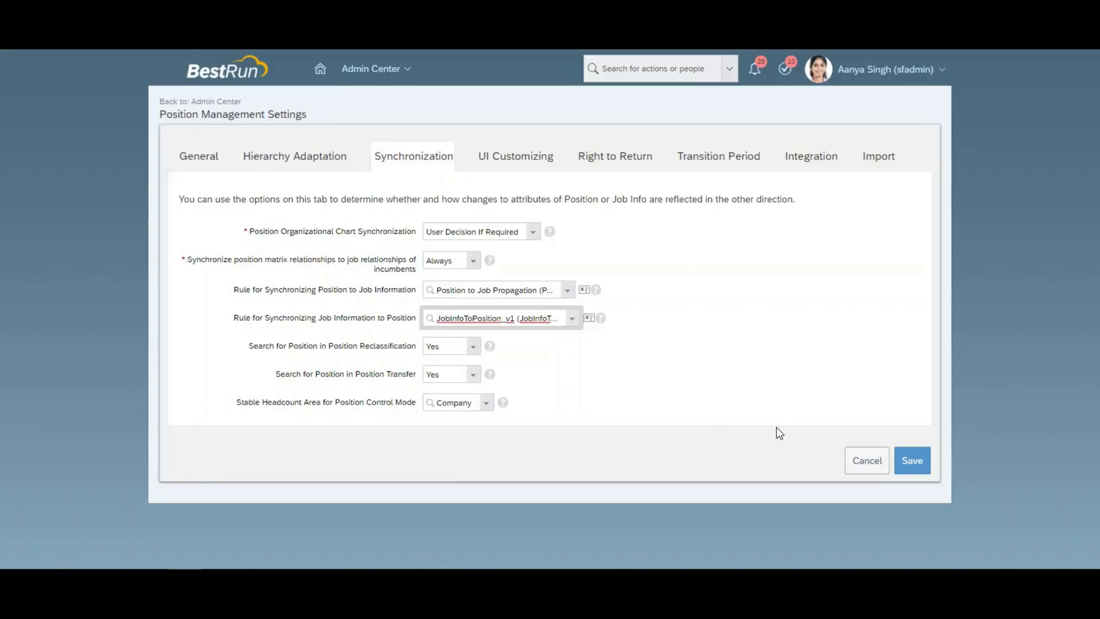
click(764, 406)
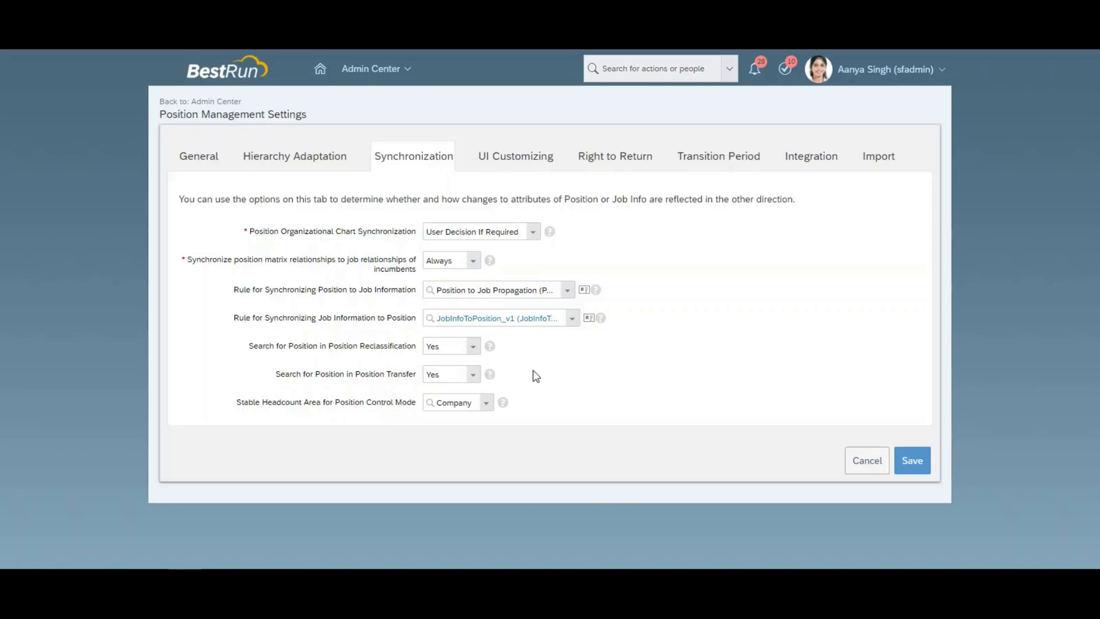
Switch Reclassification position search to No and back to Yes, leaving Transfer at Yes.
click(474, 346)
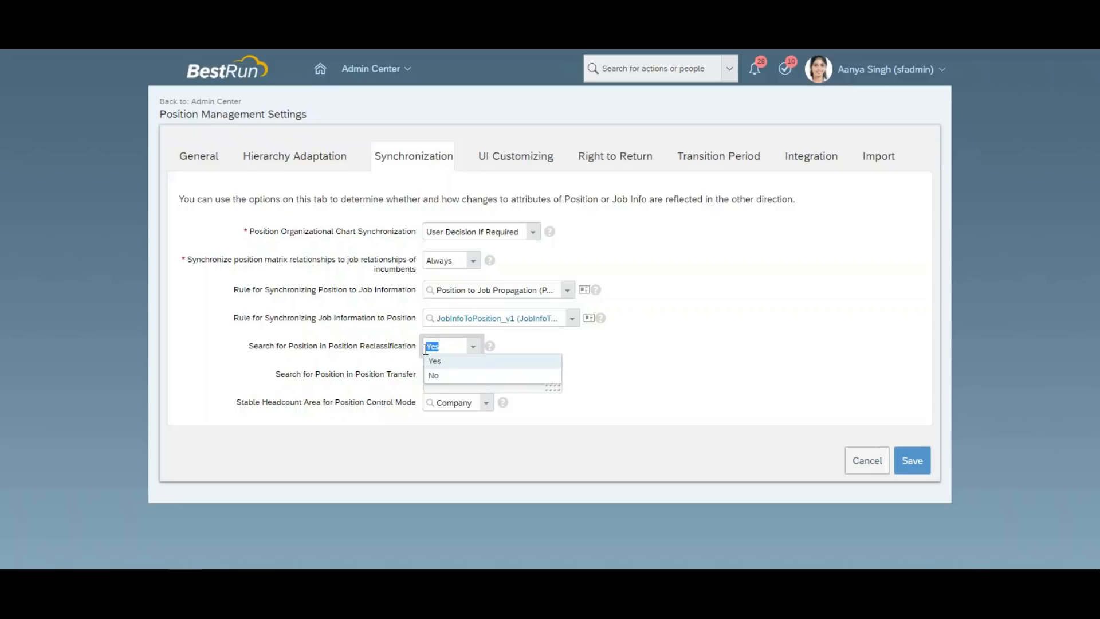
click(436, 376)
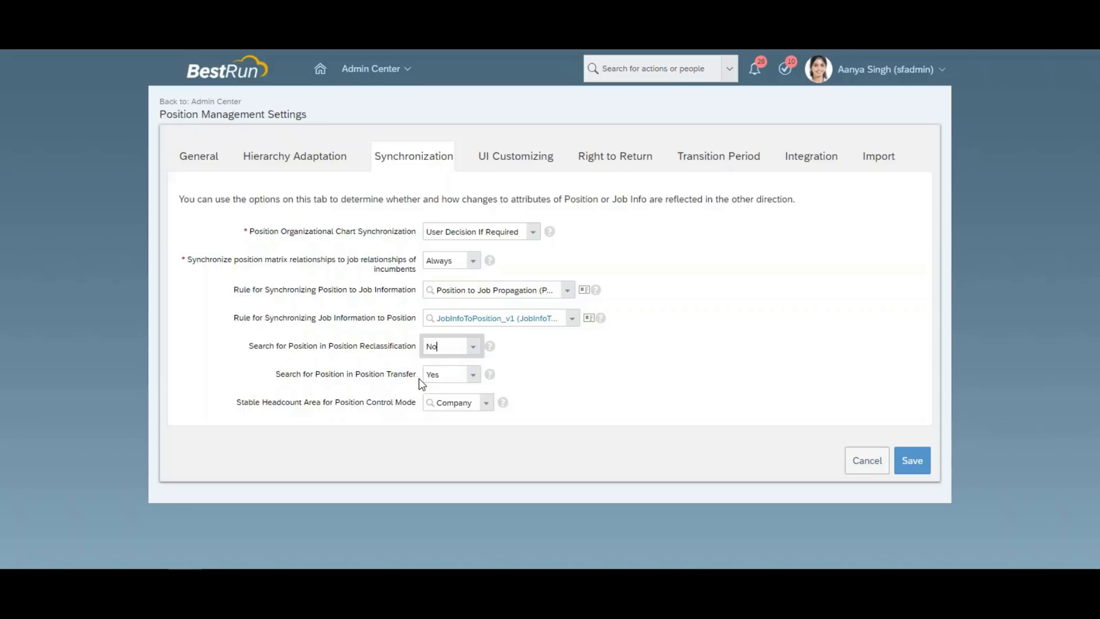
click(474, 378)
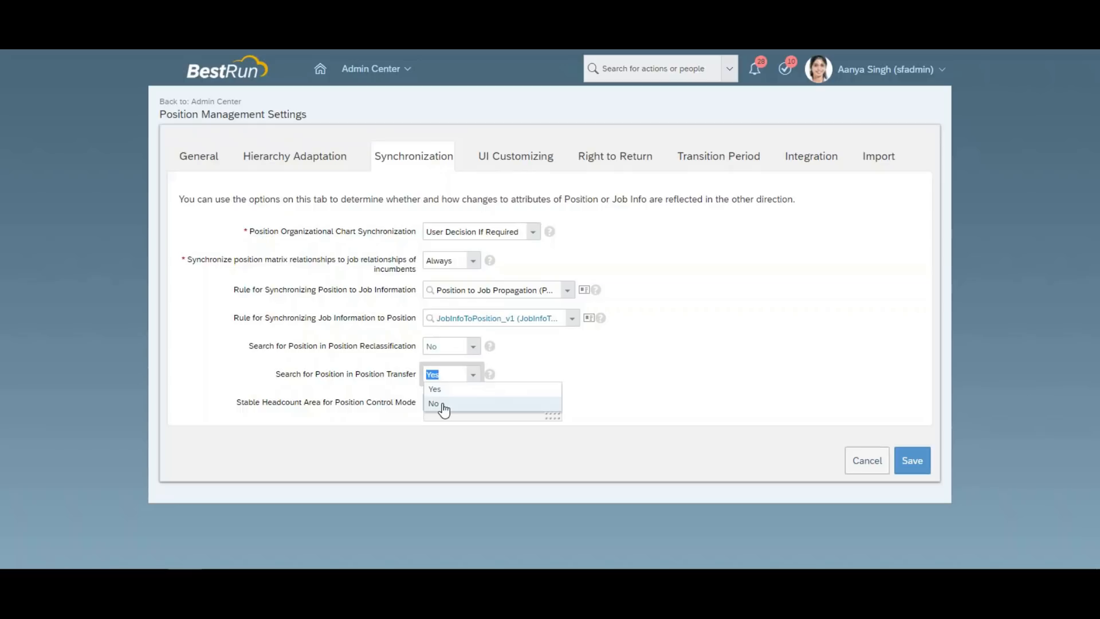
click(561, 367)
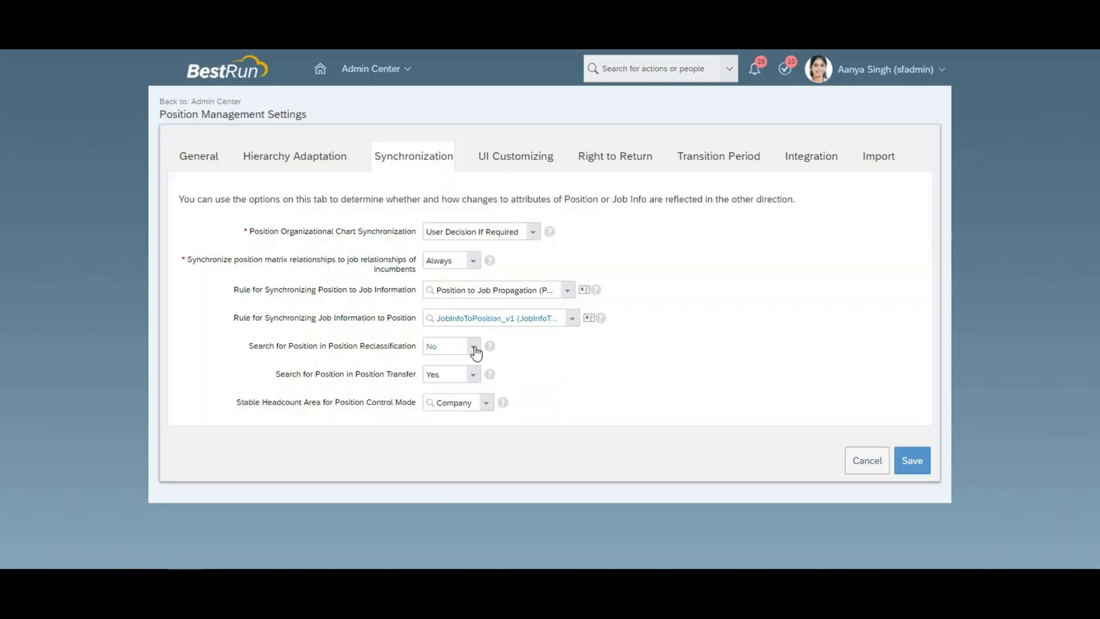
click(475, 351)
click(439, 361)
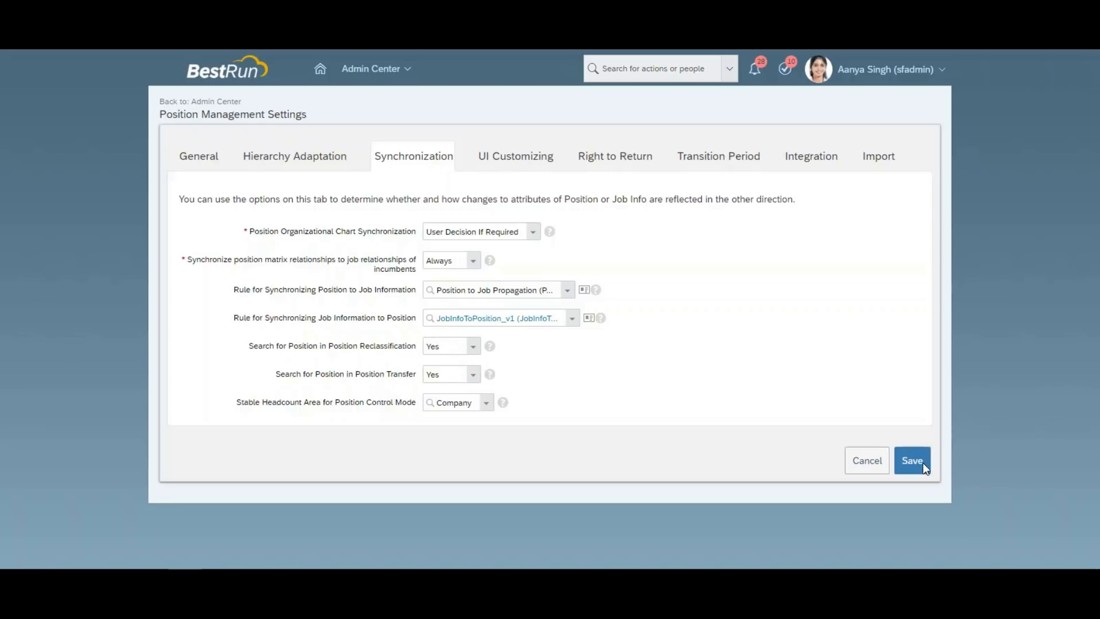
Save the Position Management settings and begin a new admin action search.
click(922, 462)
right_click(131, 49)
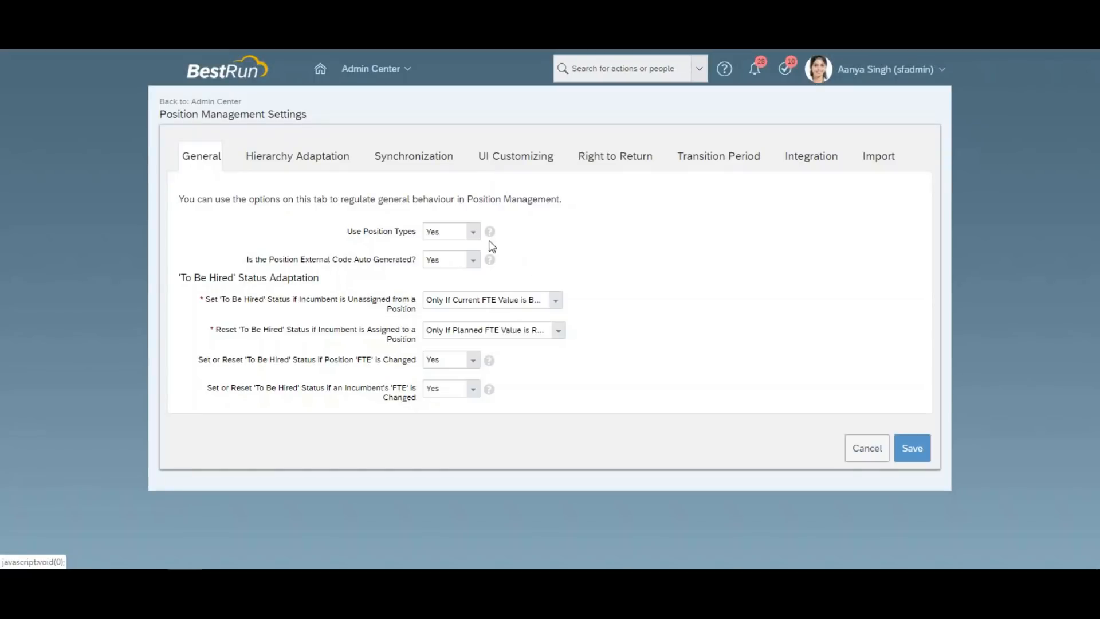
click(608, 75)
Open Manage Organization, Pay and Job Structures and search Event Reason records.
text(manage org)
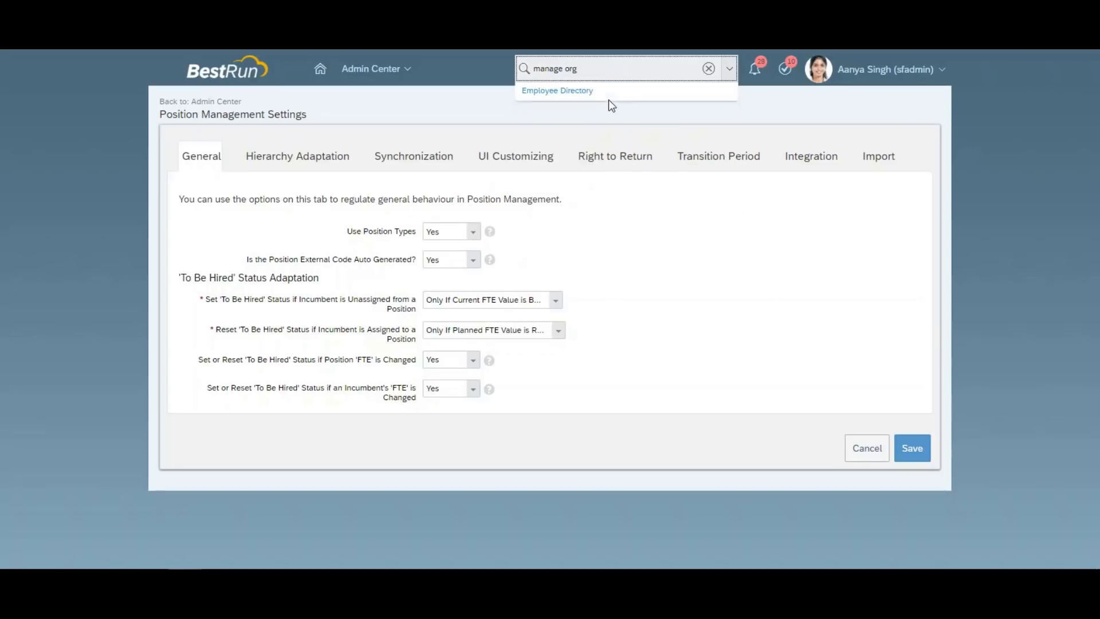
click(607, 138)
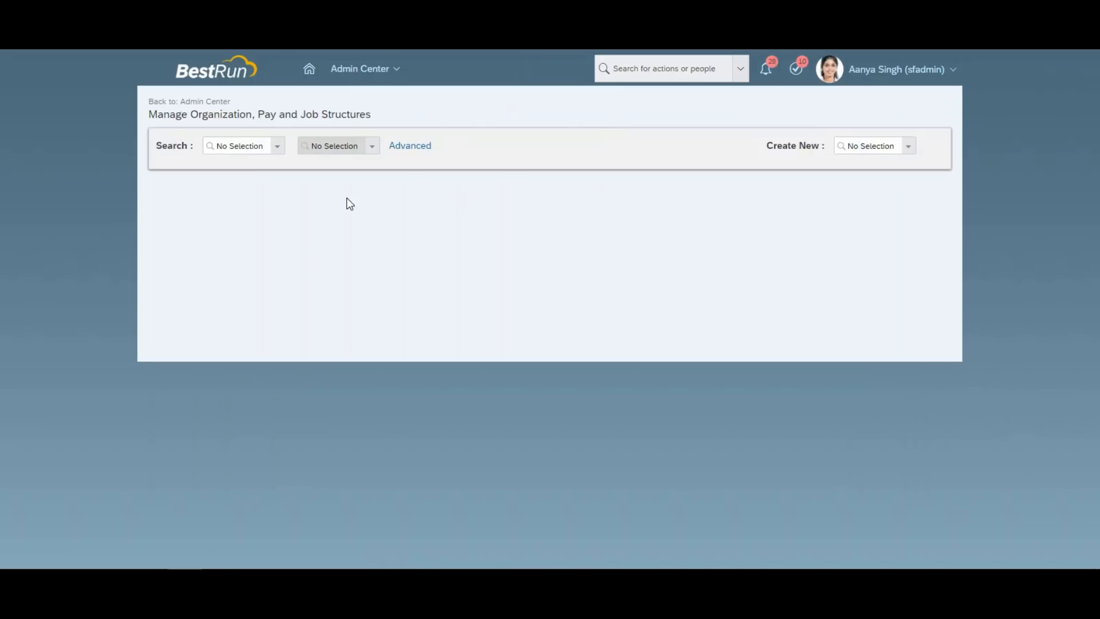
click(228, 150)
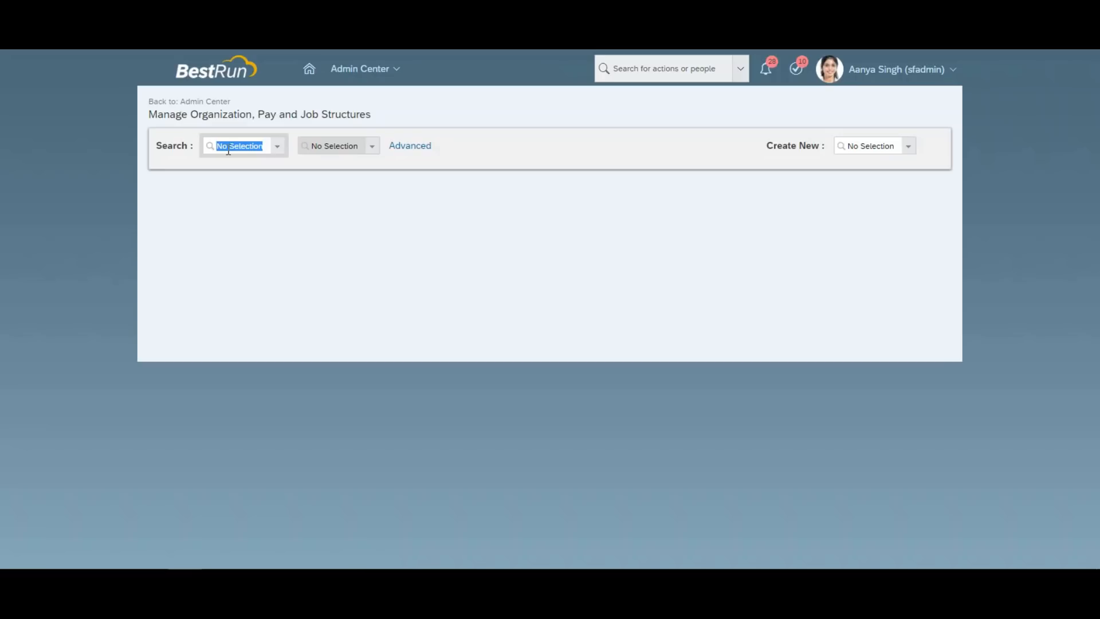
text(event)
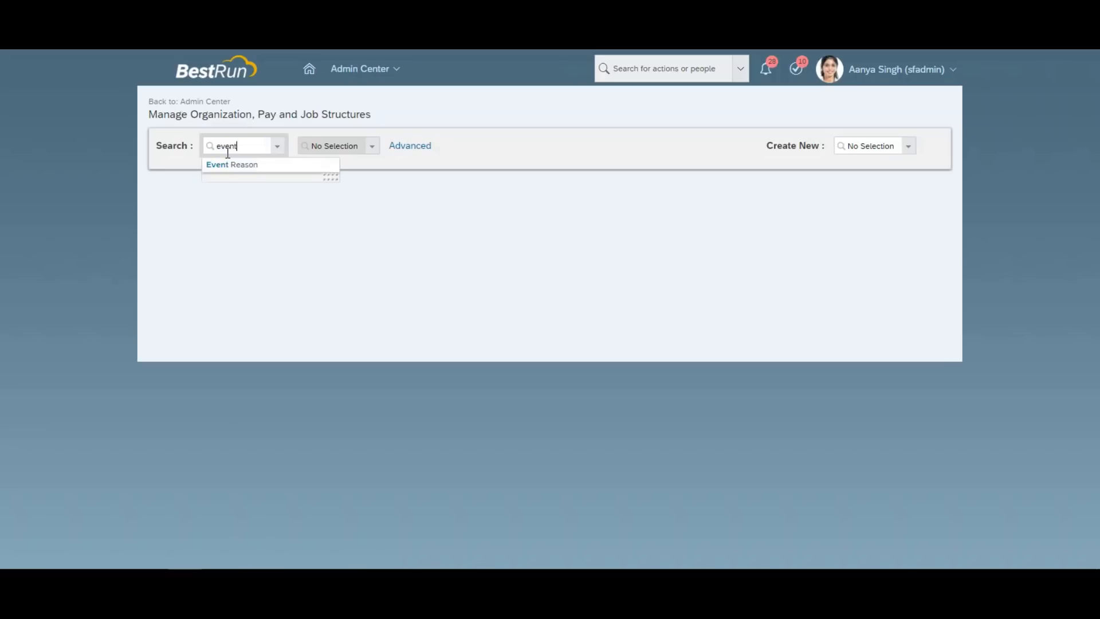
click(233, 164)
Find and open the Transfer w/o Pay Change event reason, then show its actions.
click(327, 148)
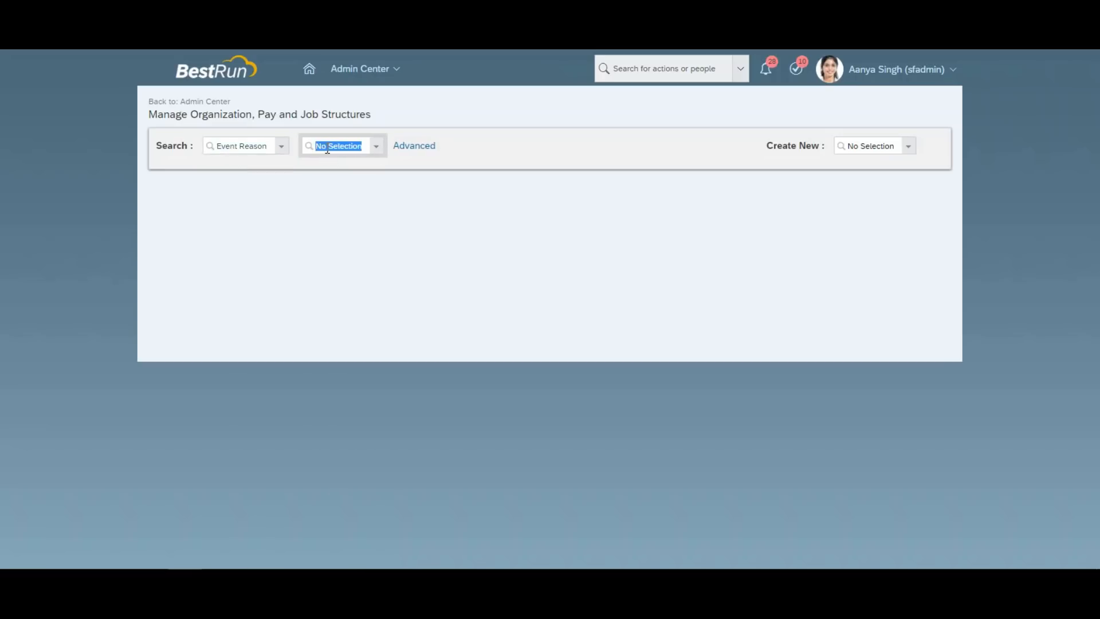
key(BackSpace)
text(transfer with)
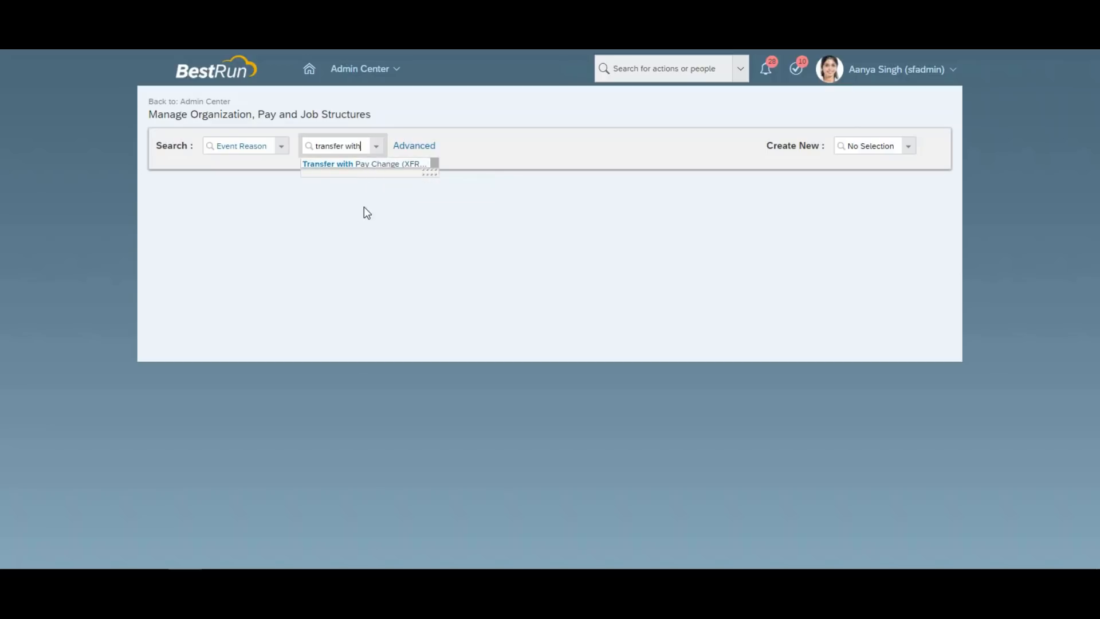
key(BackSpace)
key(BackSpace)
key(BackSpace)
text(/o)
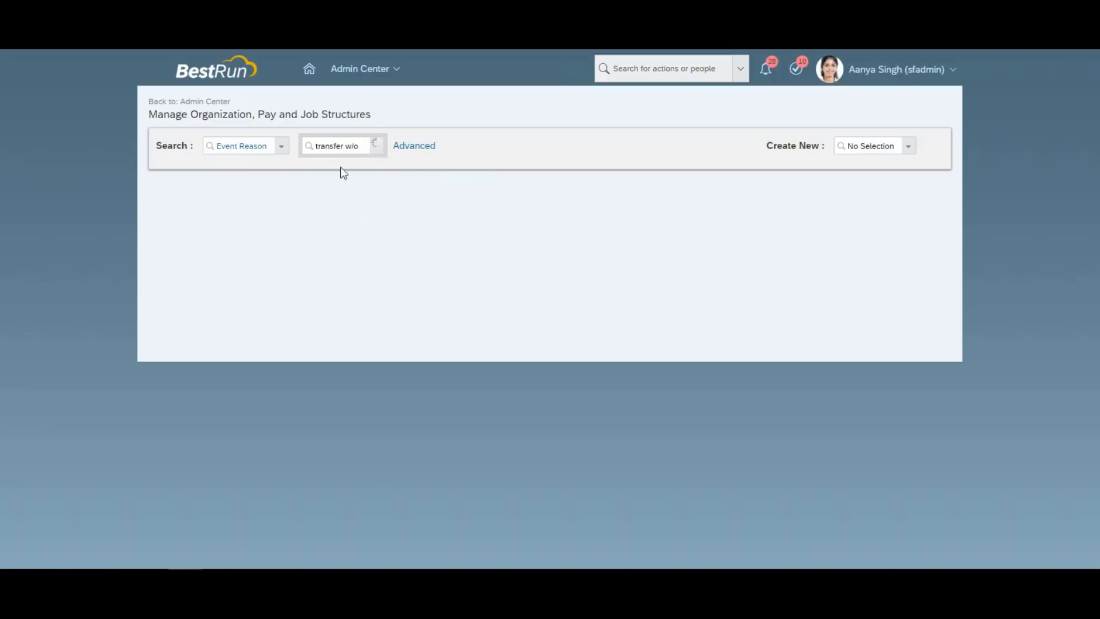
click(359, 161)
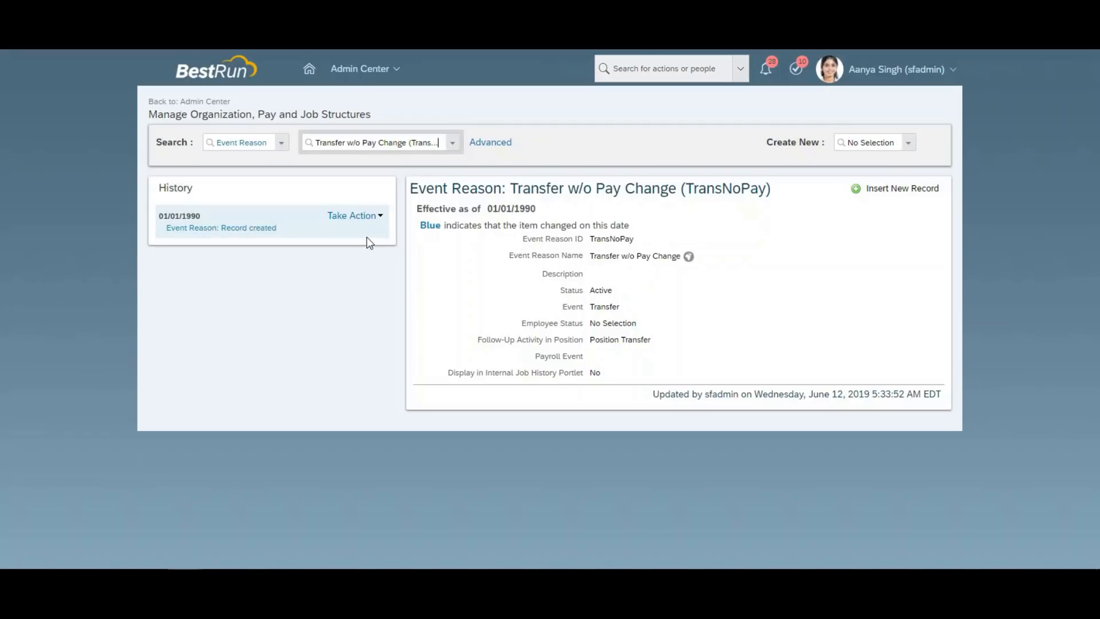
click(366, 215)
Start a correction on Transfer w/o Pay Change, check its Follow-Up Activity in Position options unchanged, and bring up the corporate data model XML.
click(364, 227)
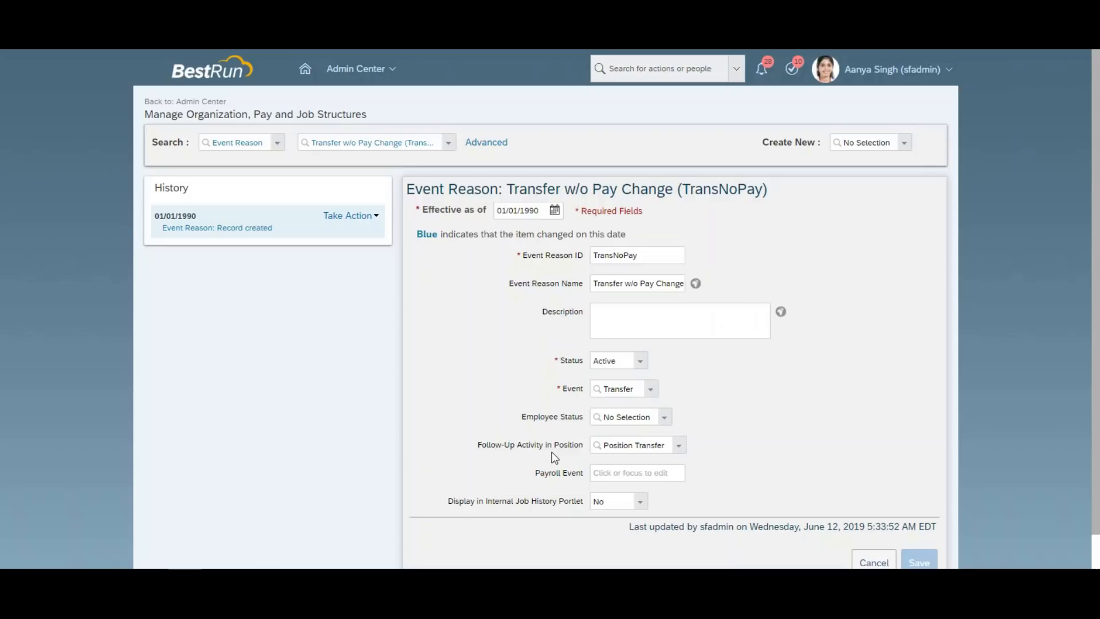
click(612, 448)
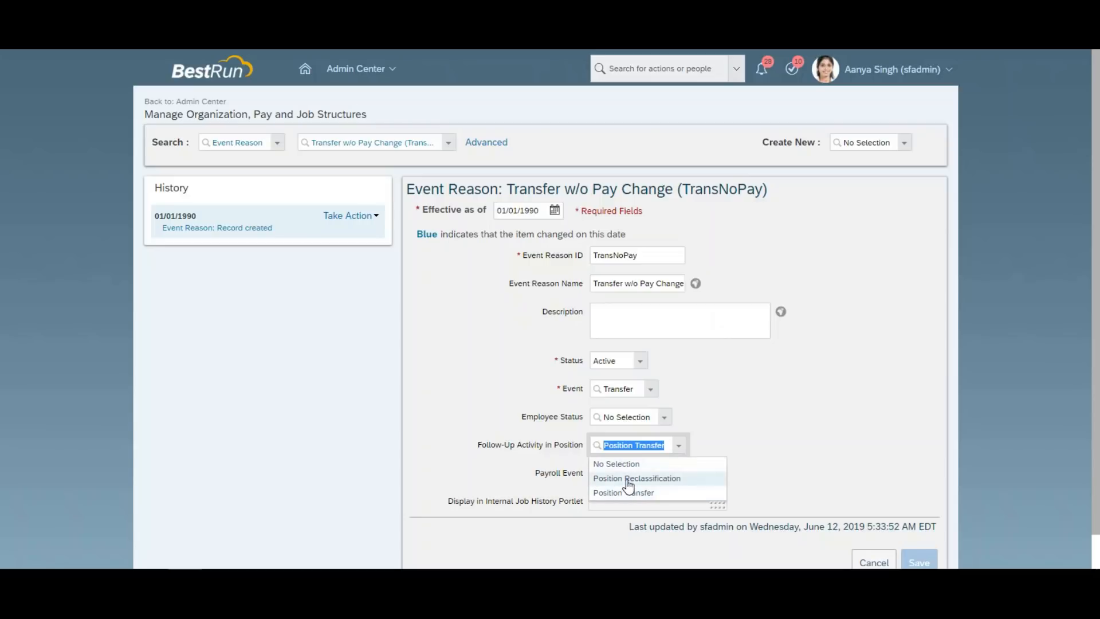
click(589, 534)
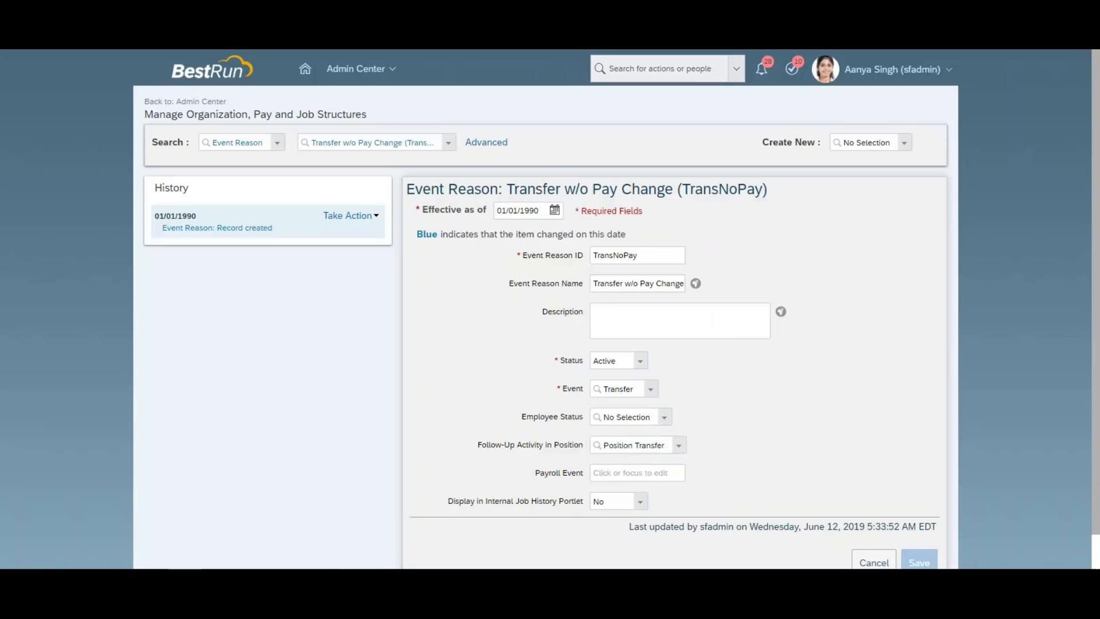
click(355, 538)
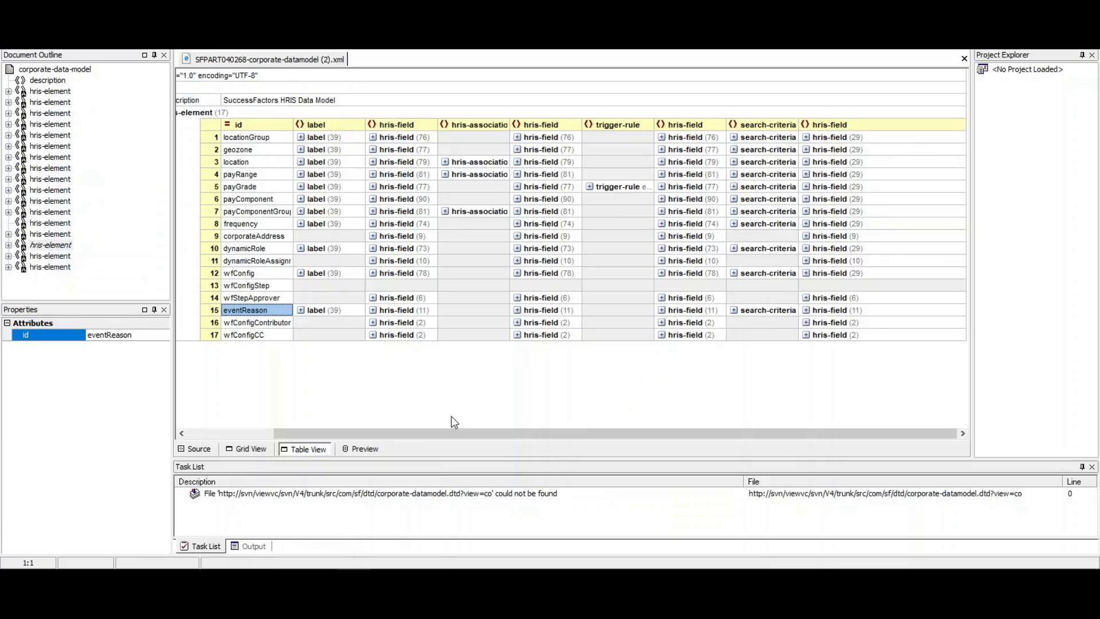
Expand row 15 eventReason's 11 hris-fields in Table View to inspect implicit-position-action.
drag(354, 435, 280, 444)
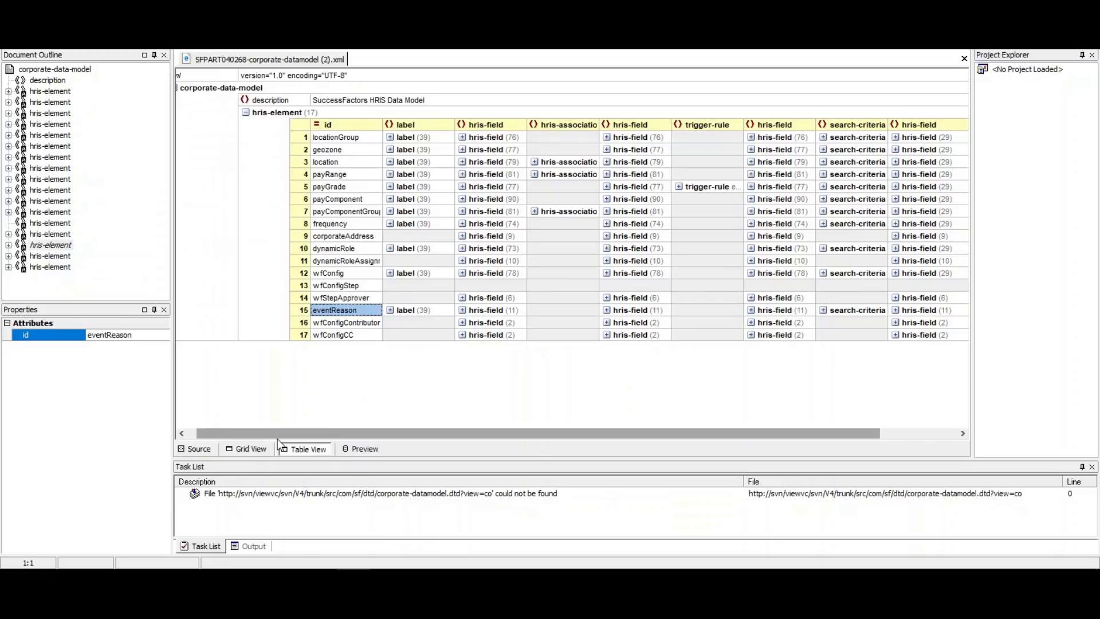
drag(283, 431, 323, 436)
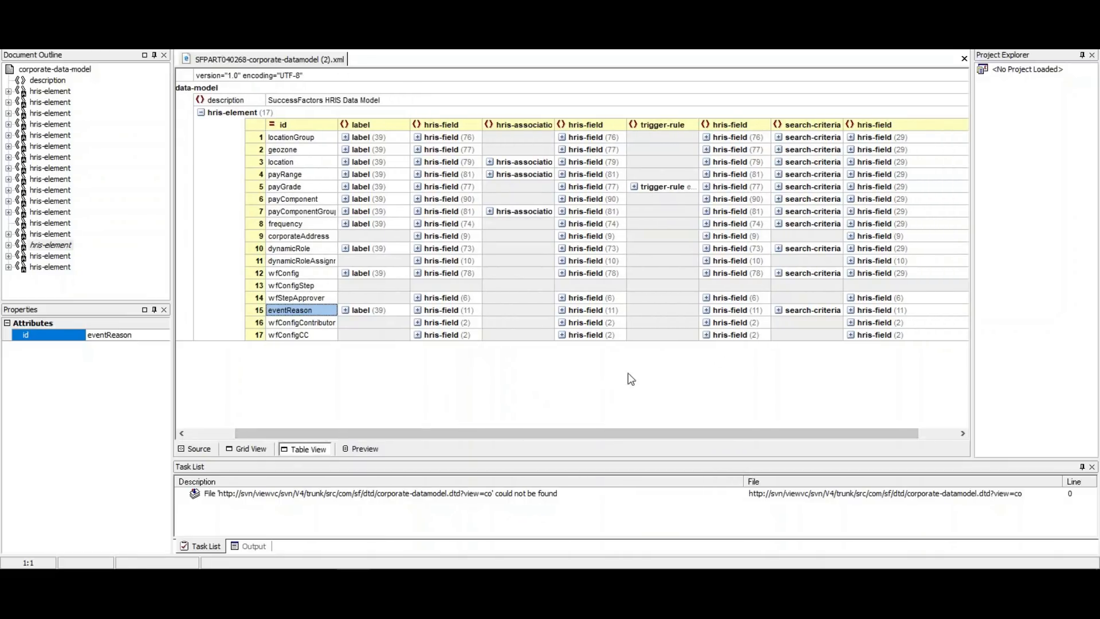
click(417, 310)
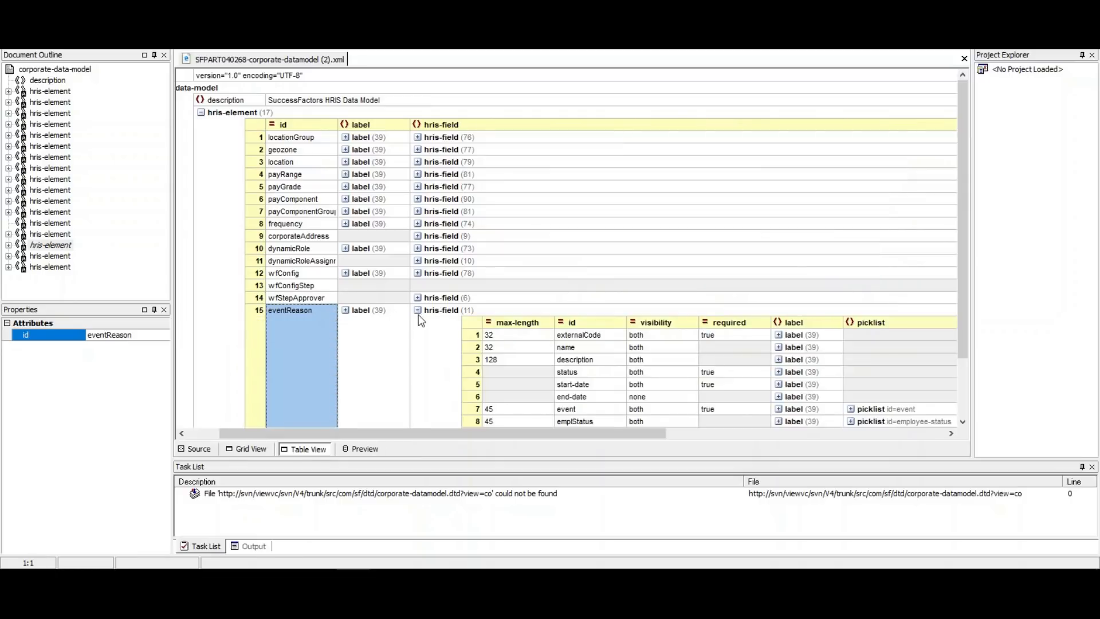
drag(968, 295, 962, 352)
drag(647, 432, 727, 434)
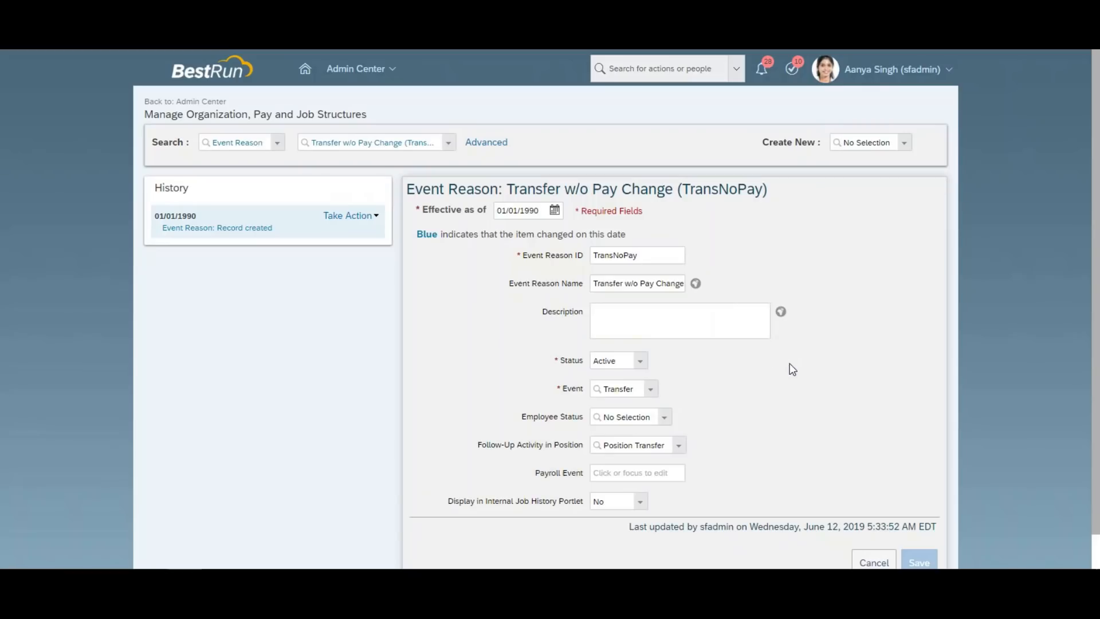
Reload the page and search 'picklist', landing on the picklist mappings setup page.
right_click(249, 1)
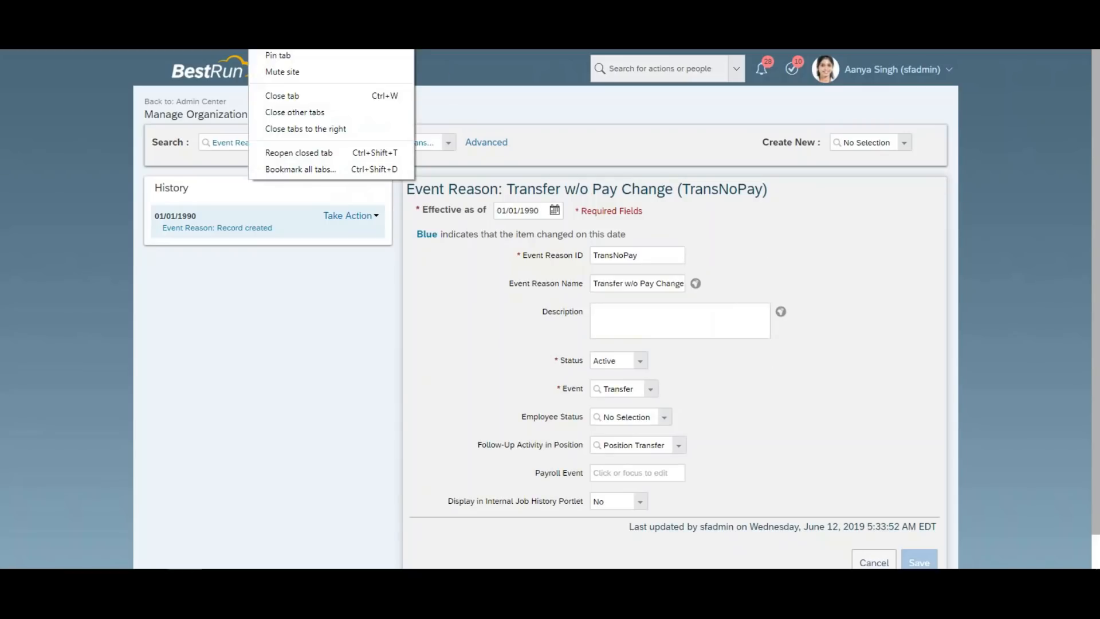
click(269, 23)
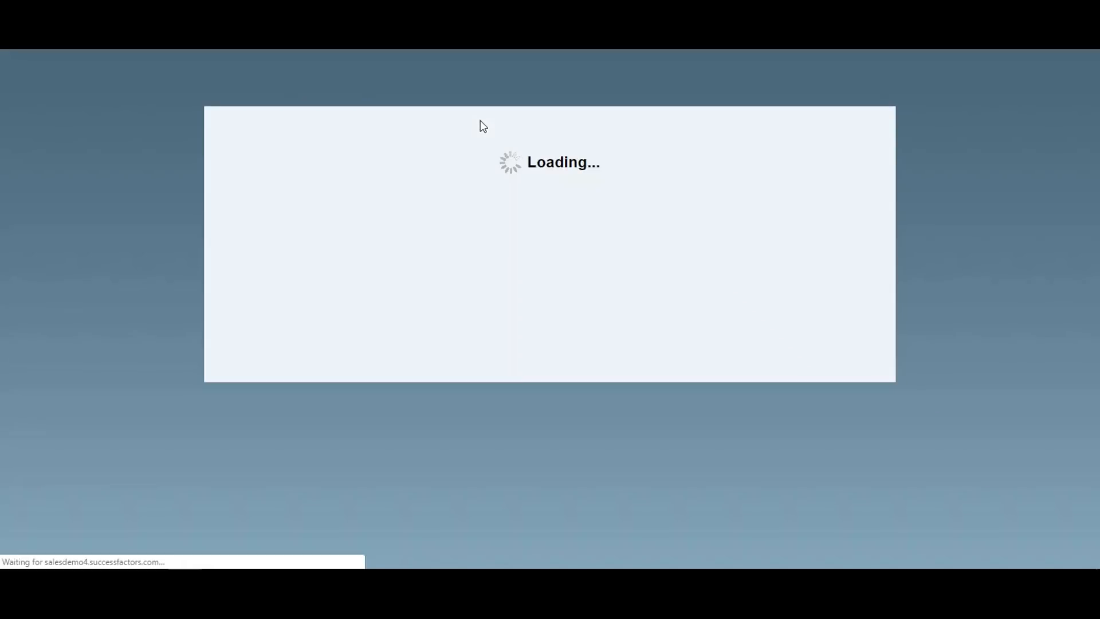
click(615, 68)
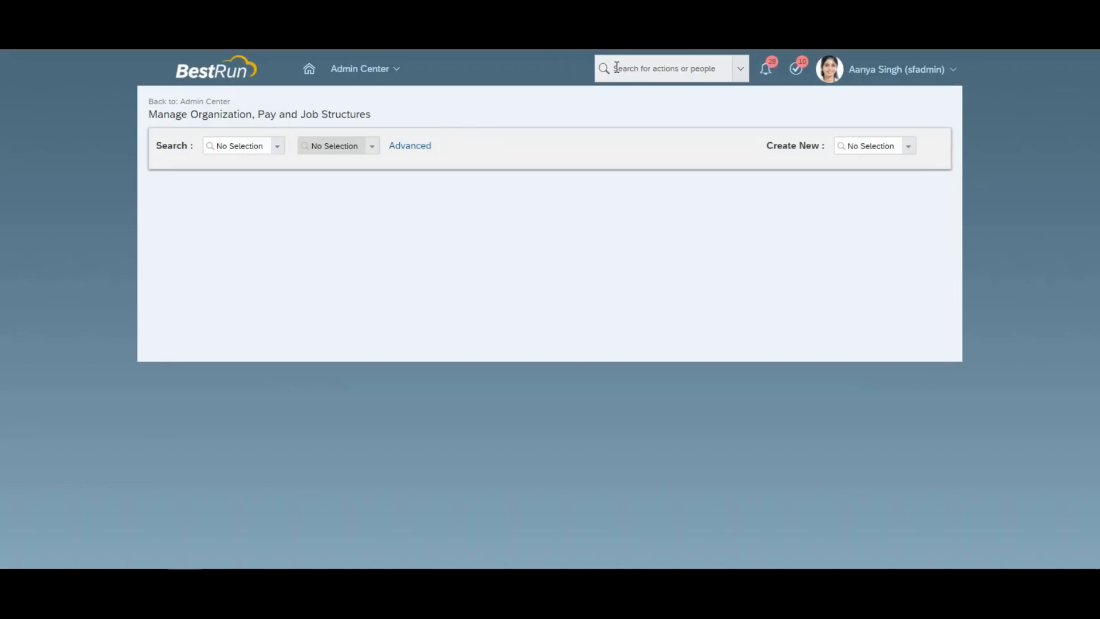
text(pickli)
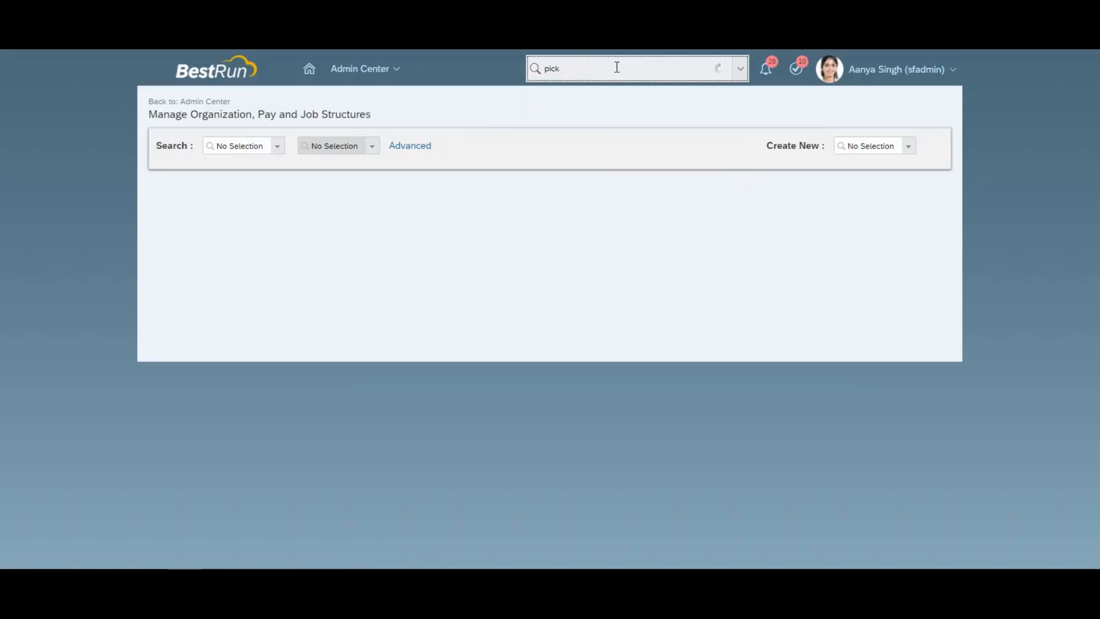
text(st)
click(590, 102)
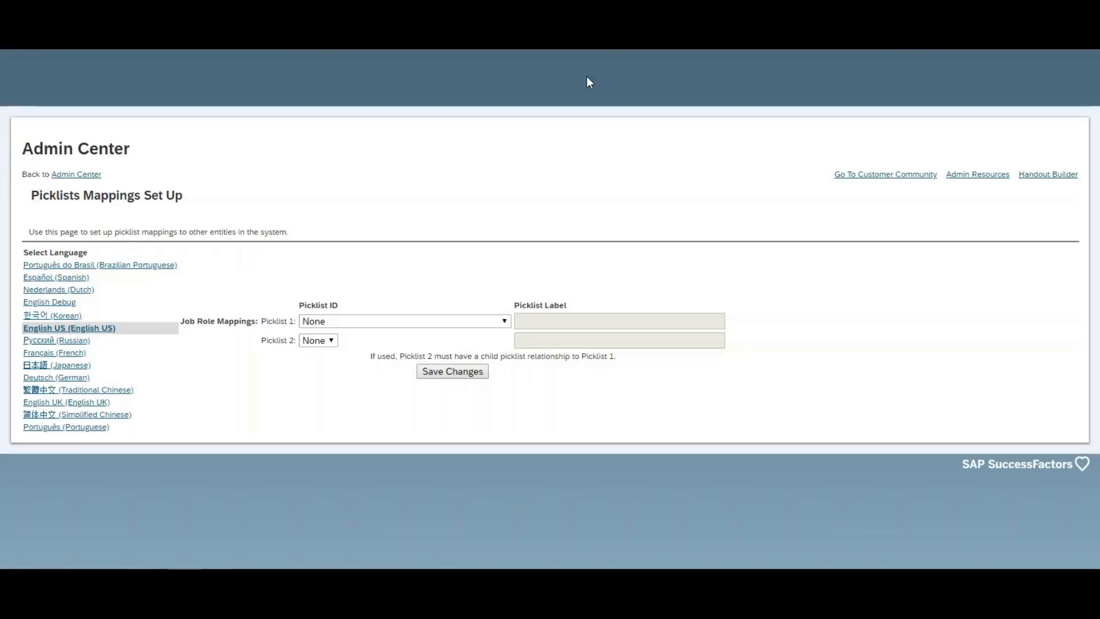
In Picklist Center, search 'position' and view positionActionType's RCLS and TRAN values.
click(713, 68)
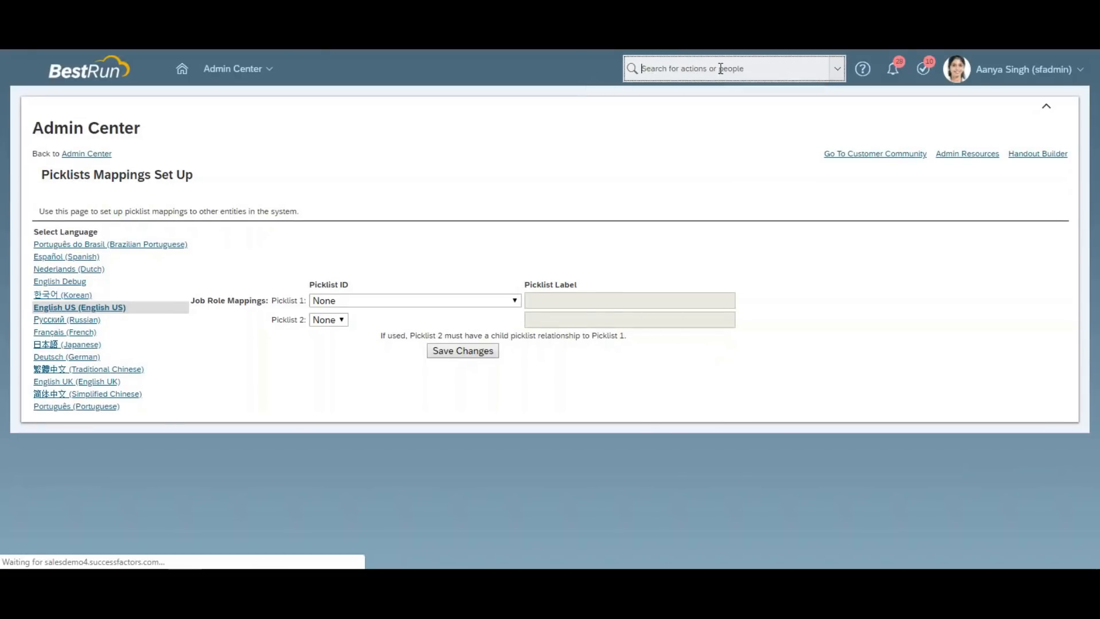
text(picklist ce)
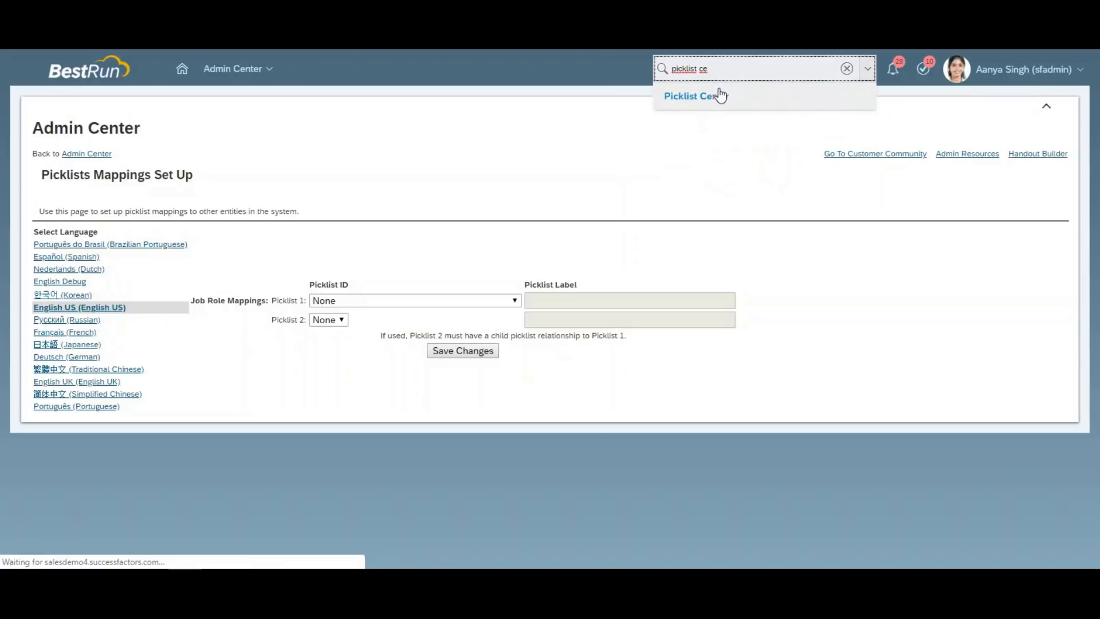
click(720, 97)
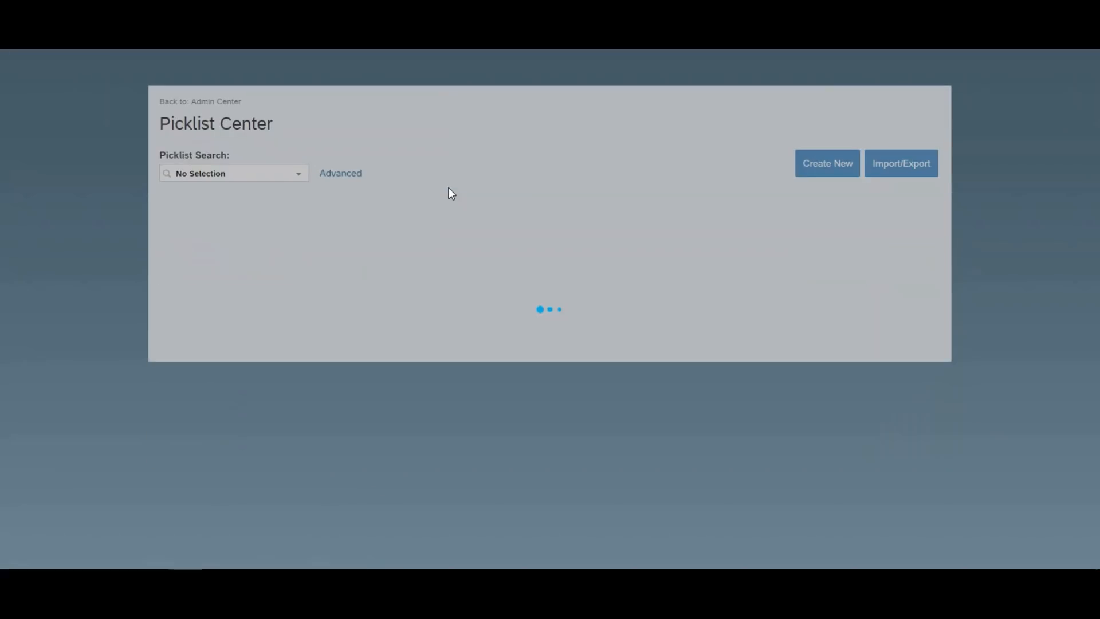
key(ctrl+a)
text(position)
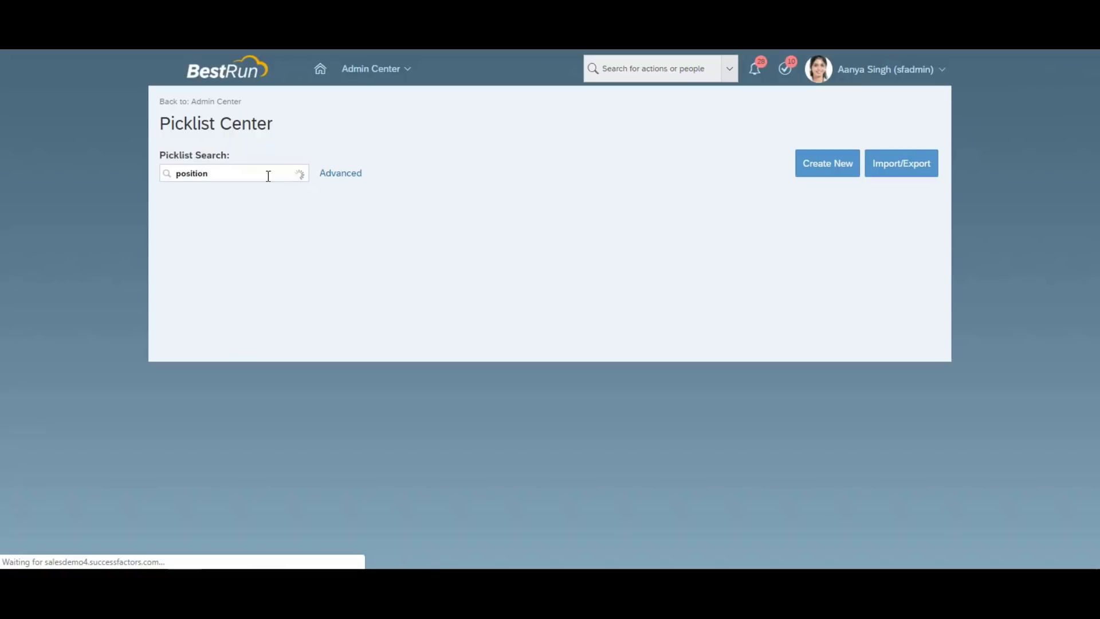
click(226, 195)
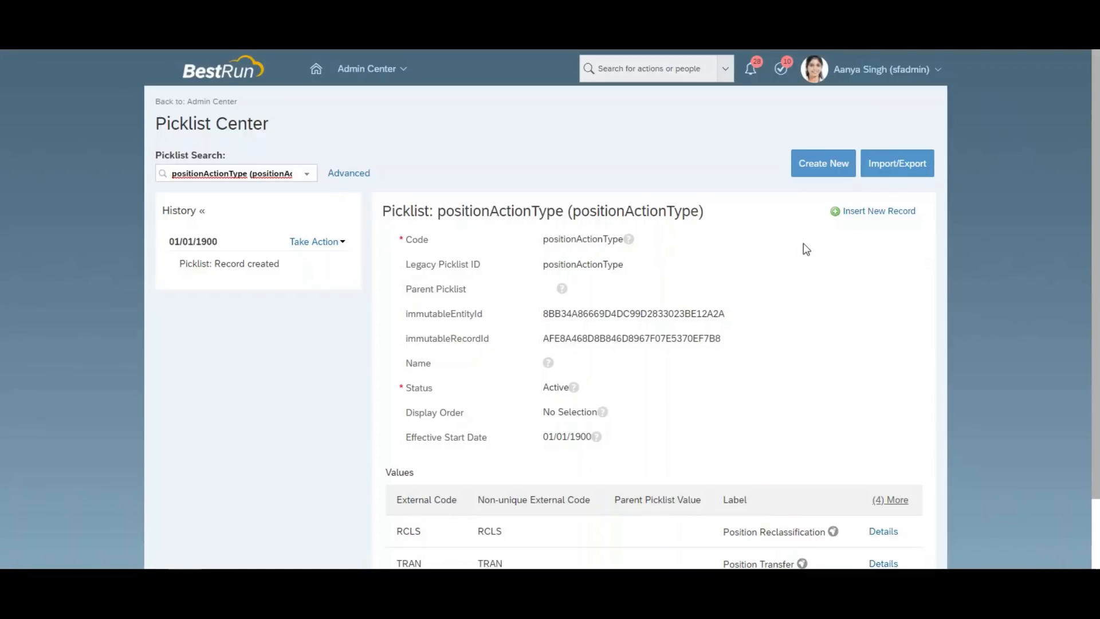
scroll(997, 377, down, 3)
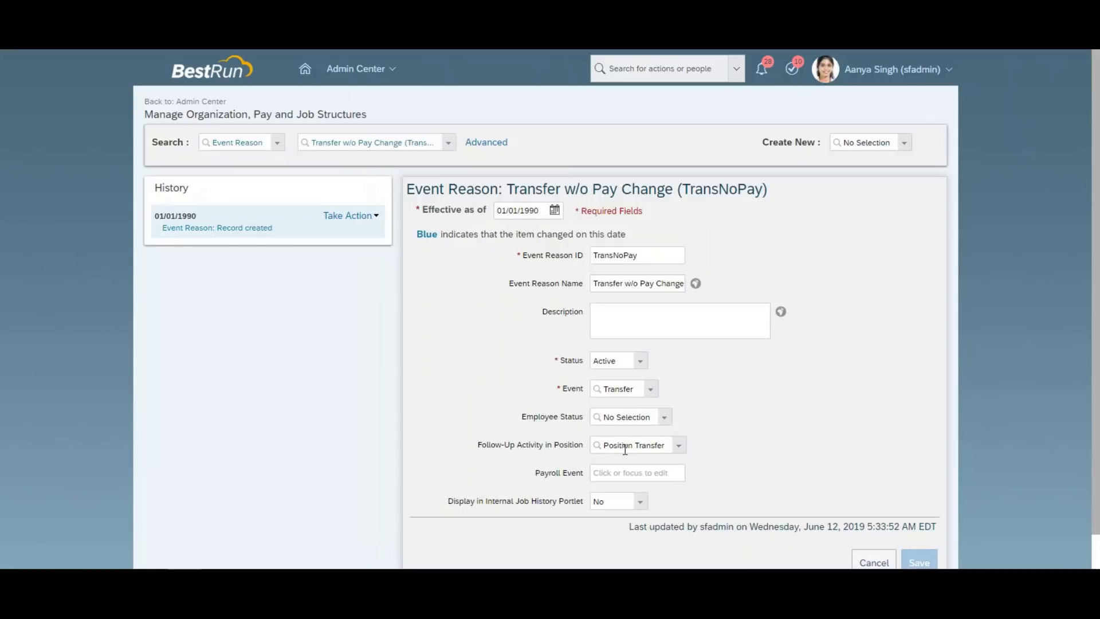
Cancel the correction without saving and duplicate the tab for an empty Manage Organization, Pay and Job Structures page.
scroll(1095, 344, down, 1)
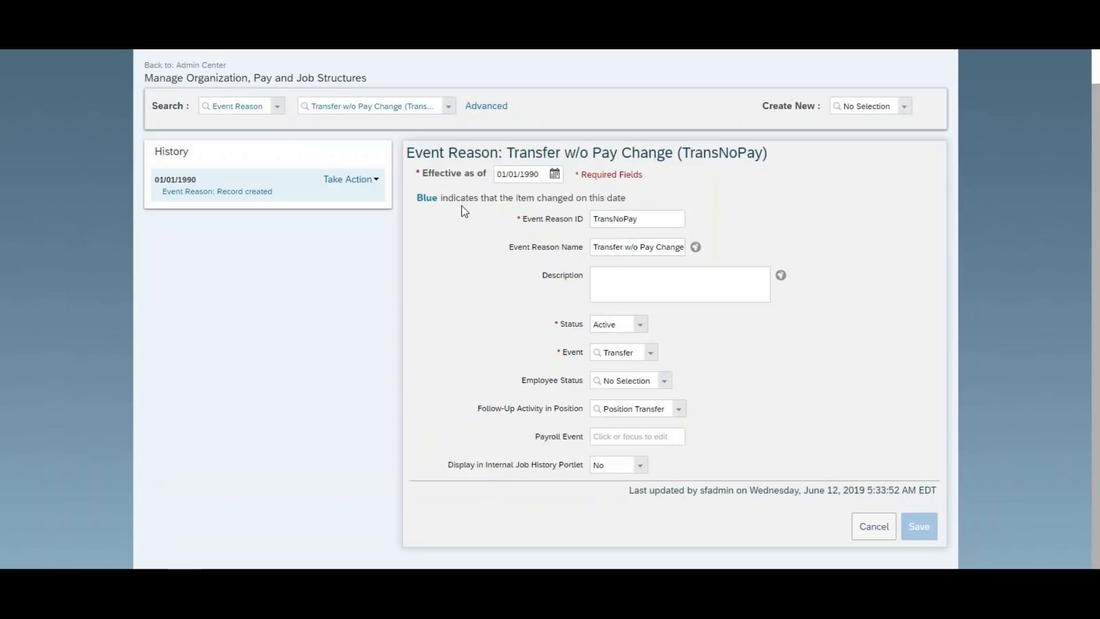
click(879, 535)
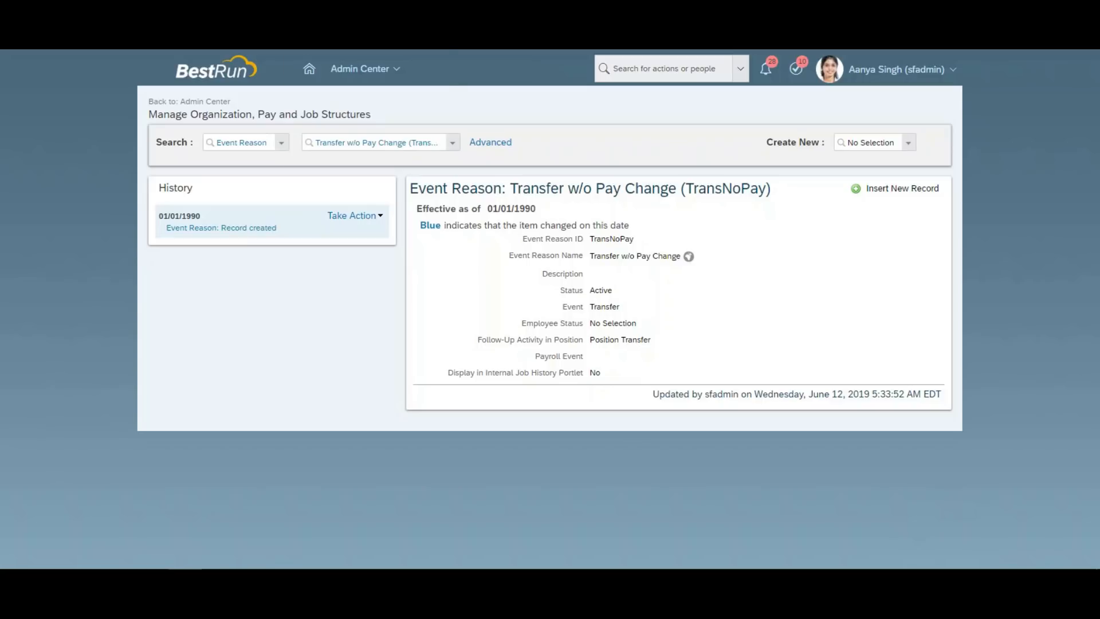
right_click(286, 49)
click(317, 38)
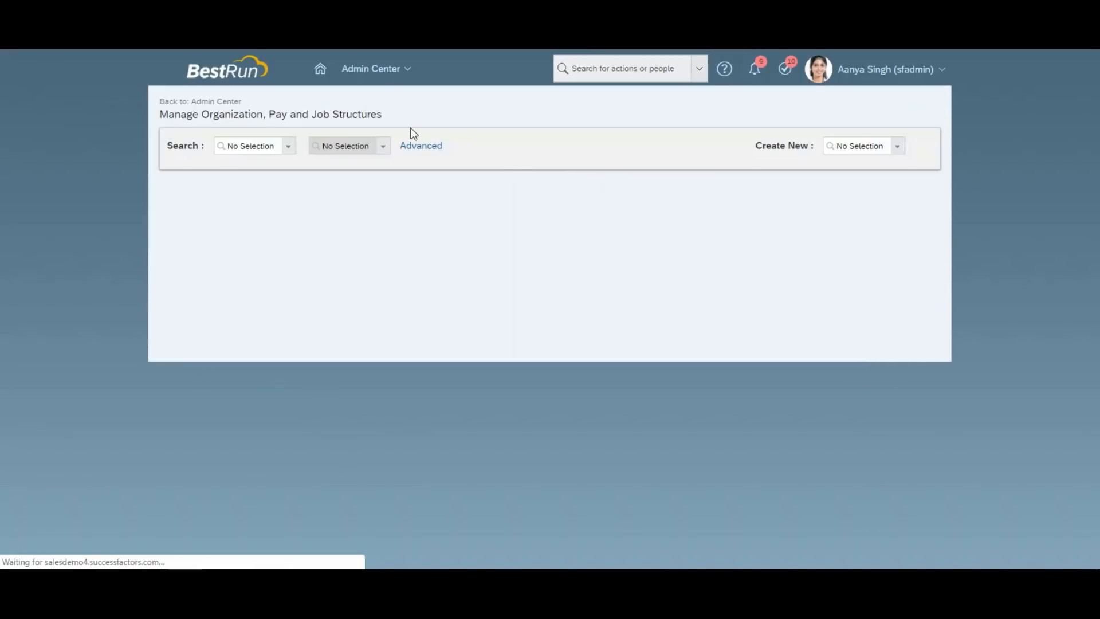
In the Position Org Chart, move up a level and view the filled Supply Chain Director position's details.
click(400, 77)
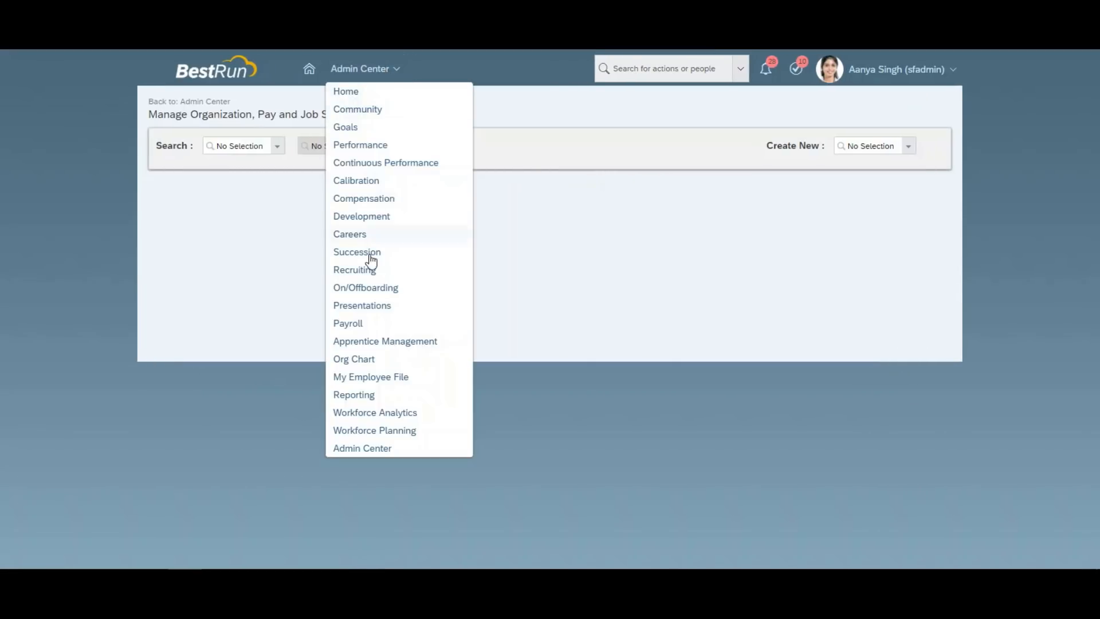
click(361, 364)
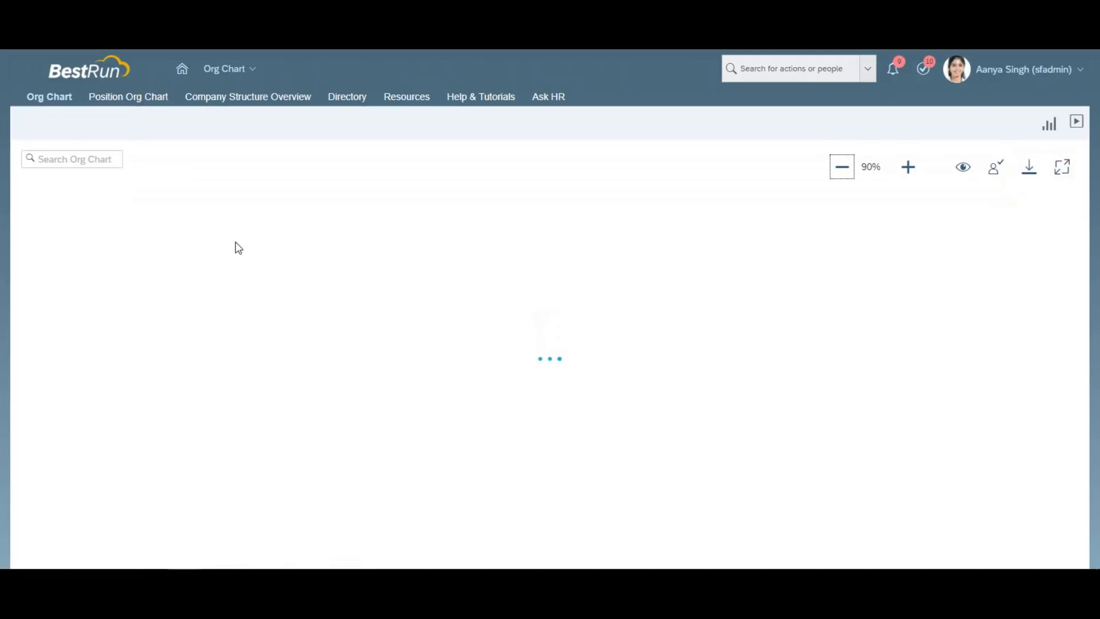
click(138, 98)
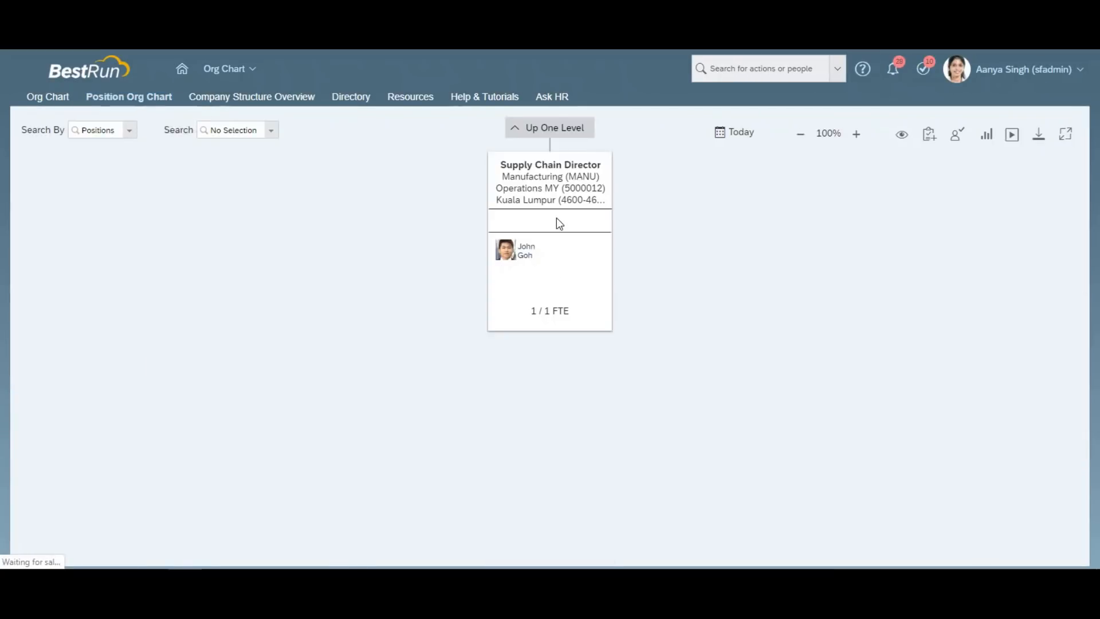
click(553, 131)
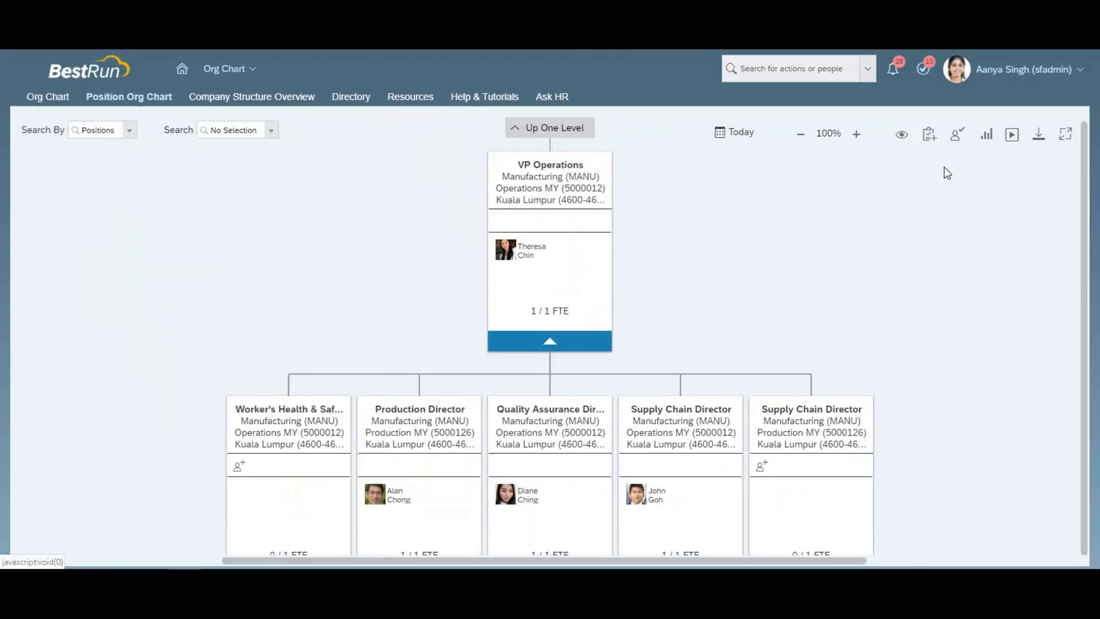
drag(1084, 212, 1082, 175)
drag(875, 366, 872, 108)
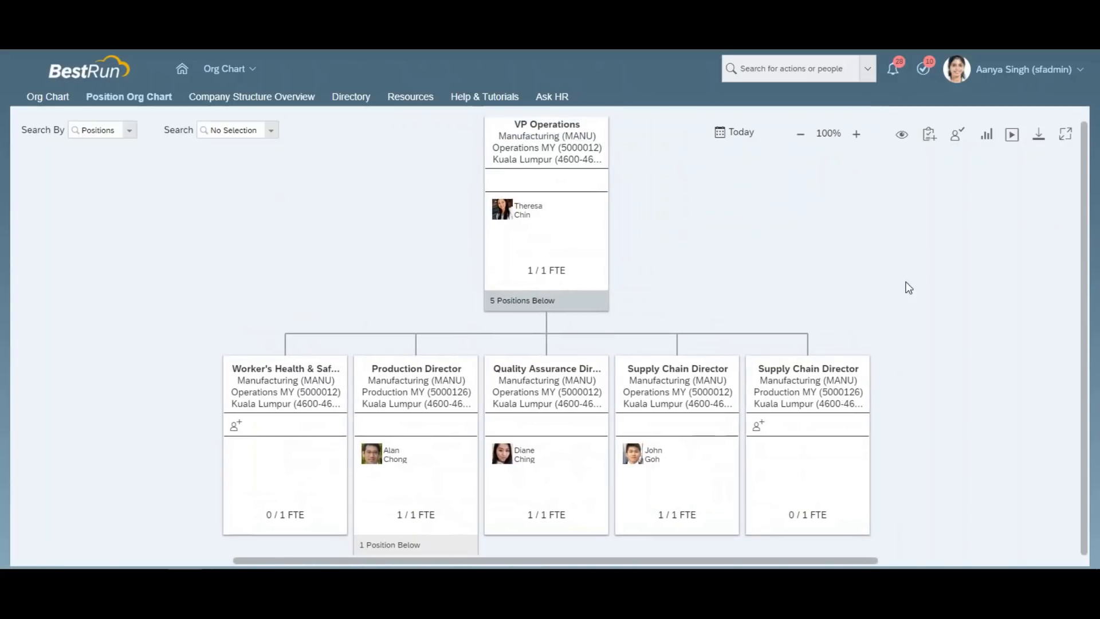
drag(911, 282, 931, 296)
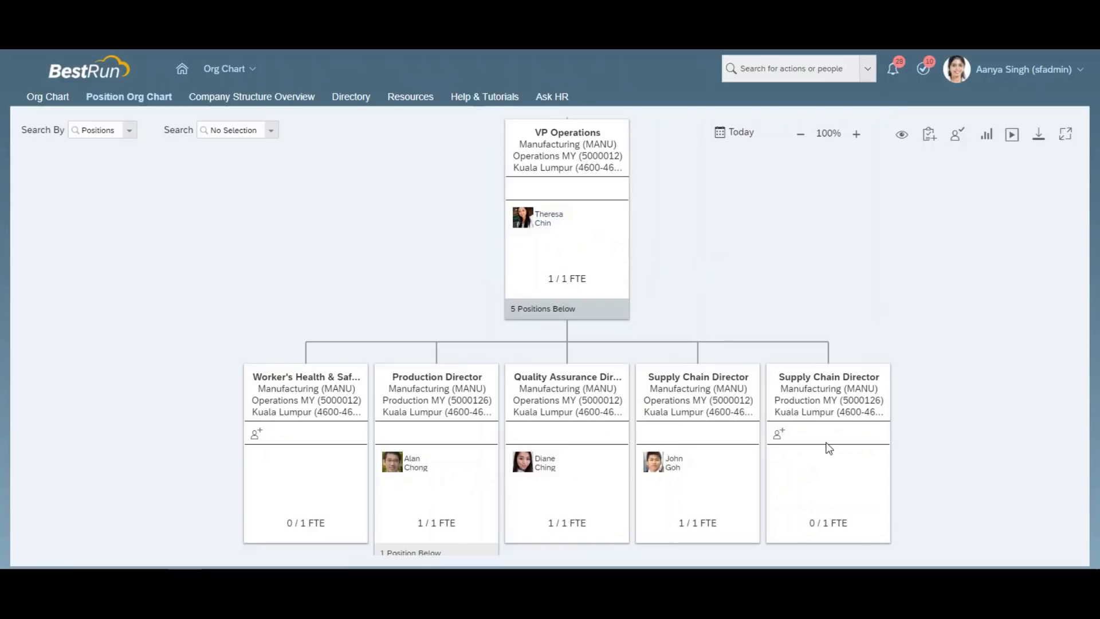
click(700, 390)
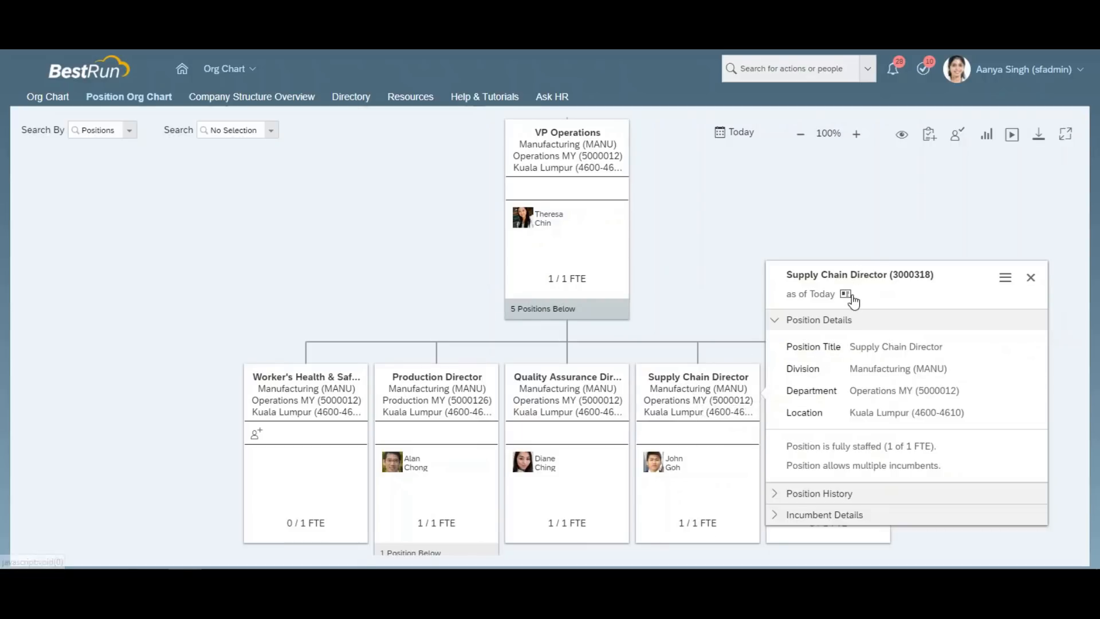
click(745, 280)
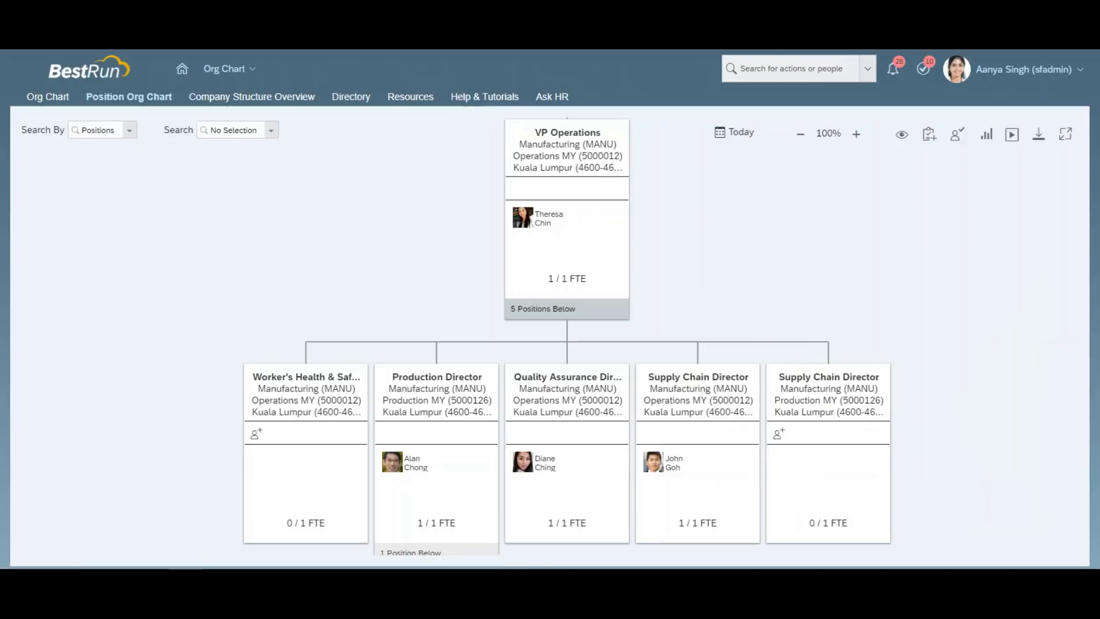
Duplicate the tab to reload it and search for the employee by name.
right_click(461, 50)
click(492, 37)
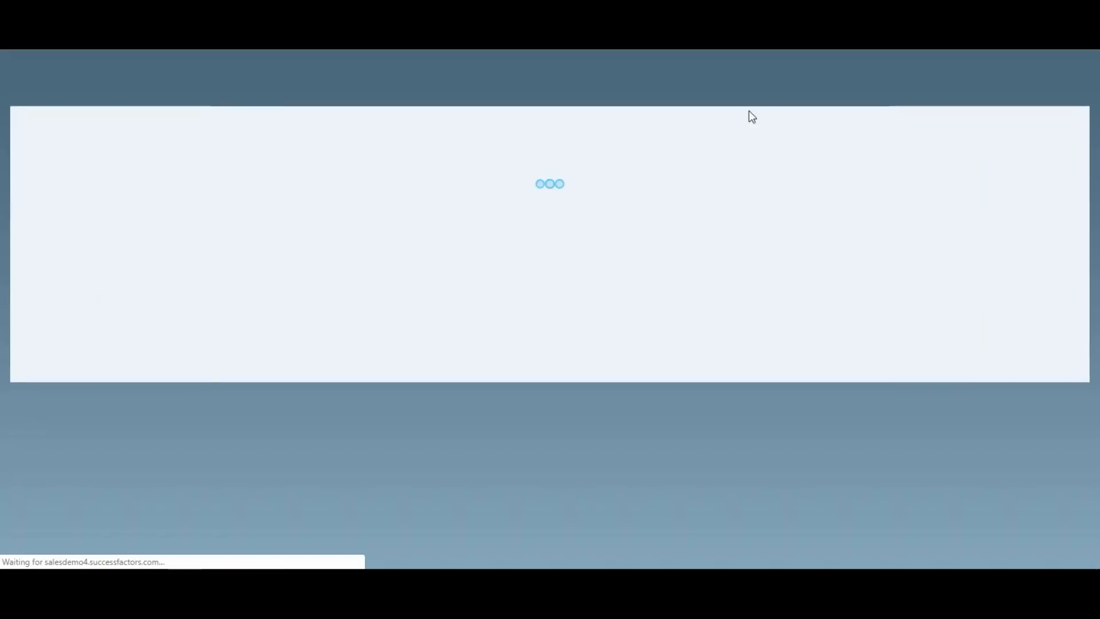
click(768, 69)
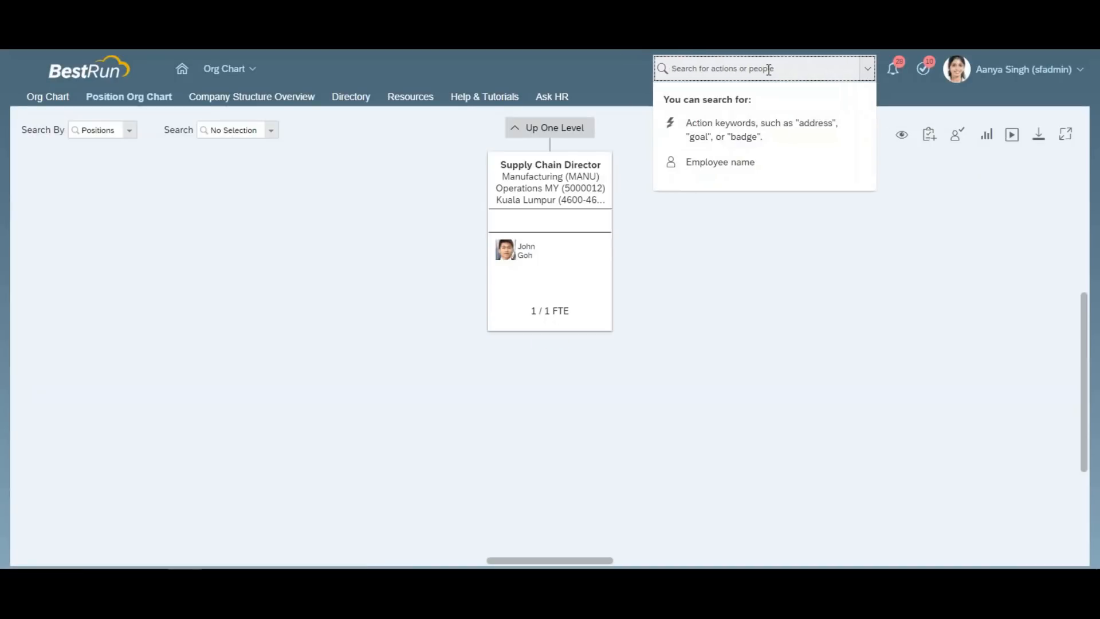
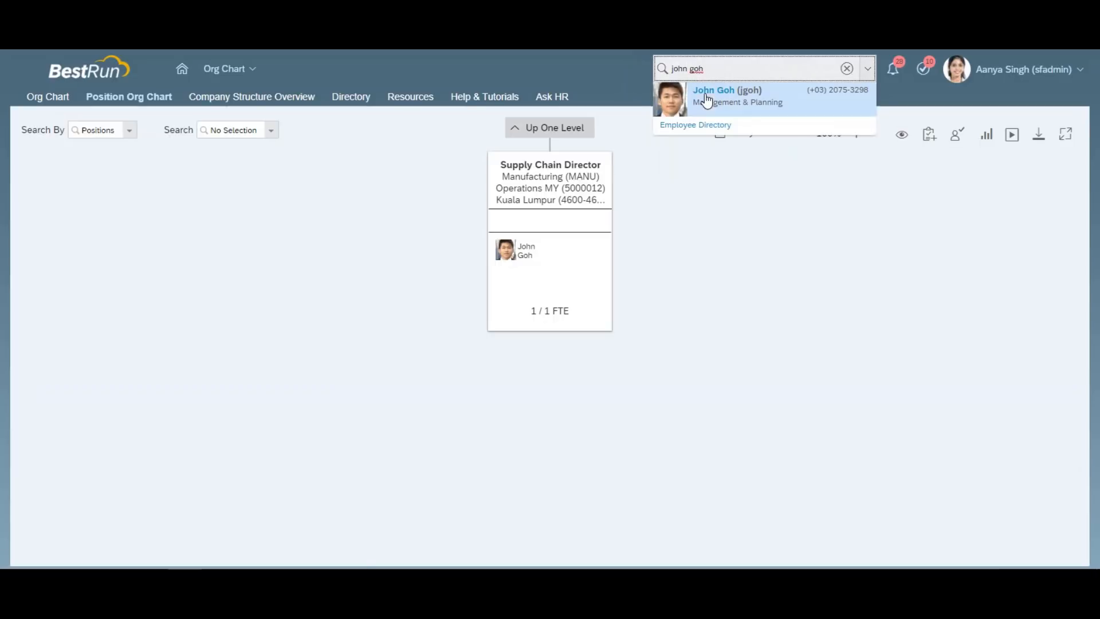
Open the employee's Employment tab and expand Job Information, showing Supply Chain Director (3000318) in Operations MY (5000012).
click(705, 96)
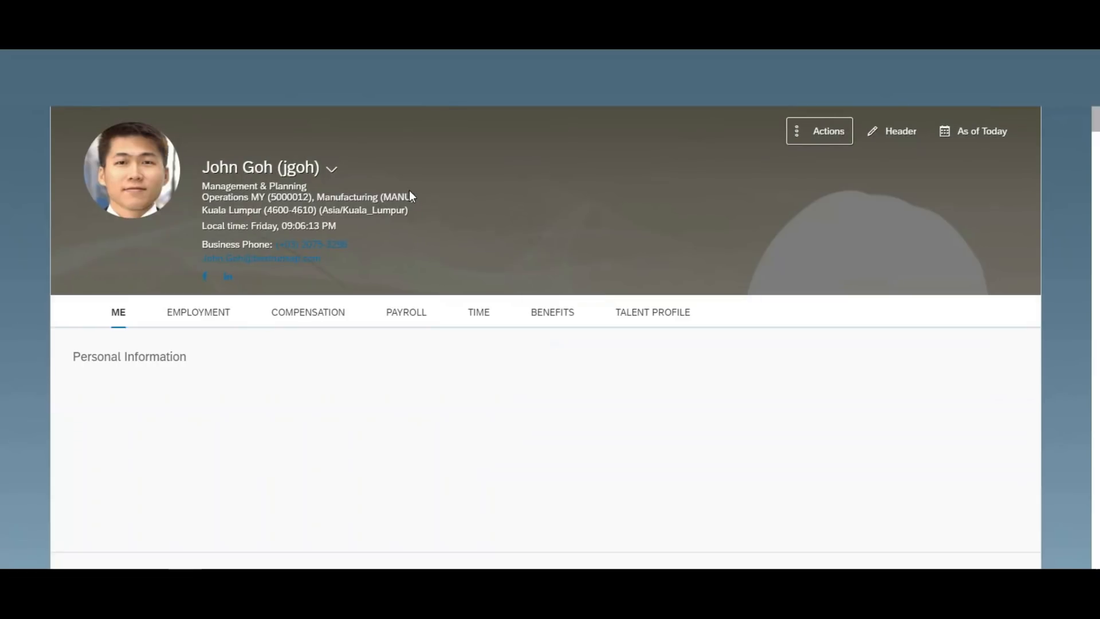
click(215, 316)
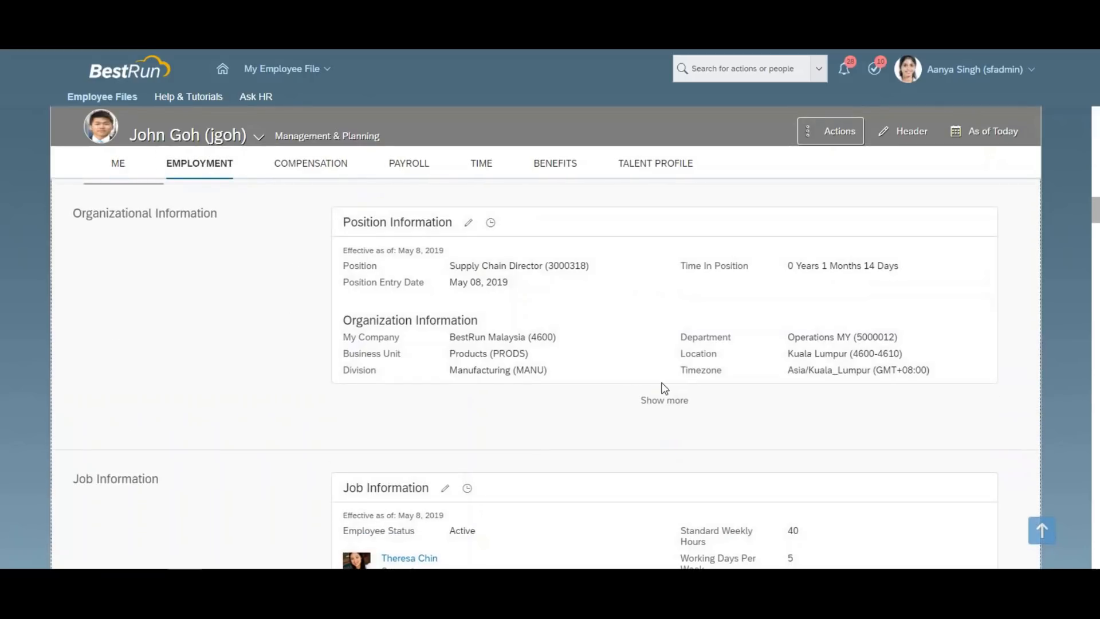
scroll(733, 402, down, 4)
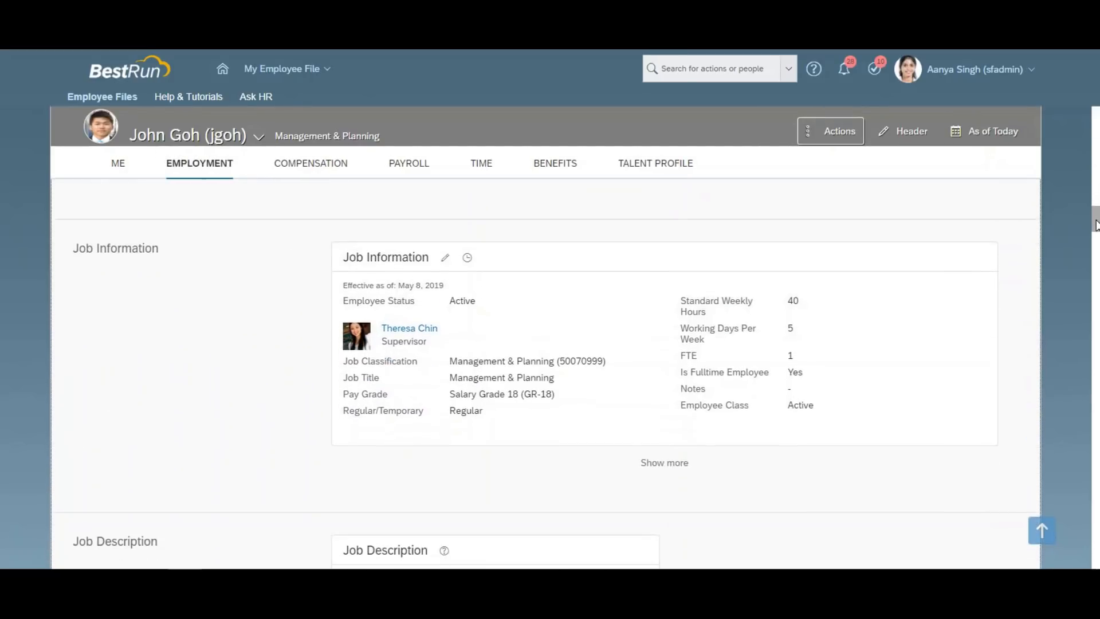
click(681, 467)
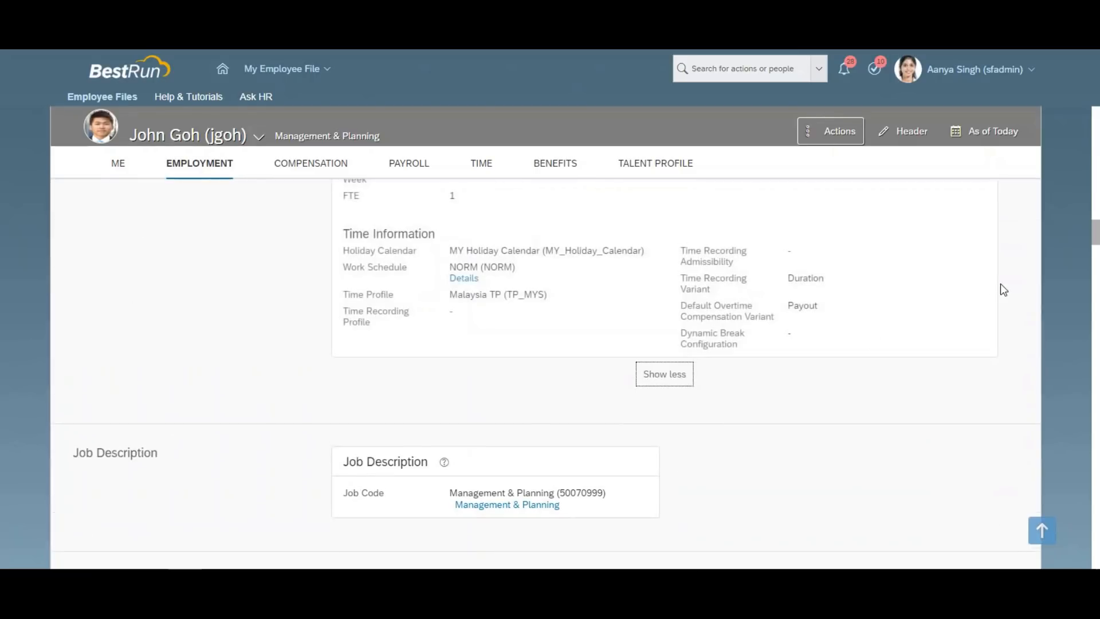
scroll(1093, 230, down, 3)
drag(1096, 229, 1096, 209)
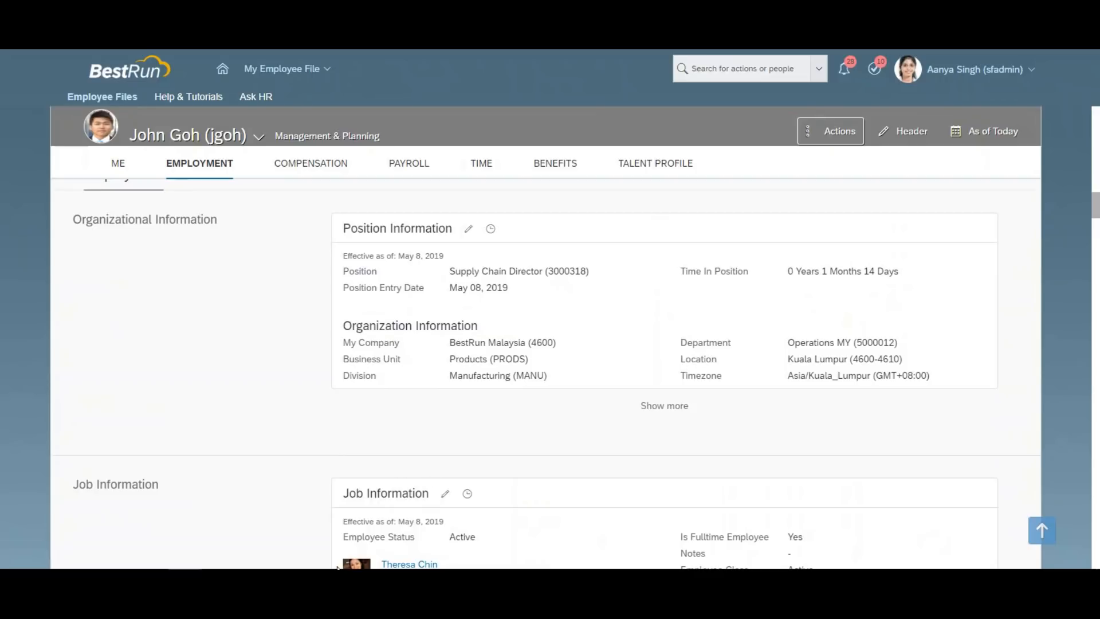
key(super)
Capture the Position Information card with Snipping Tool.
text(sni)
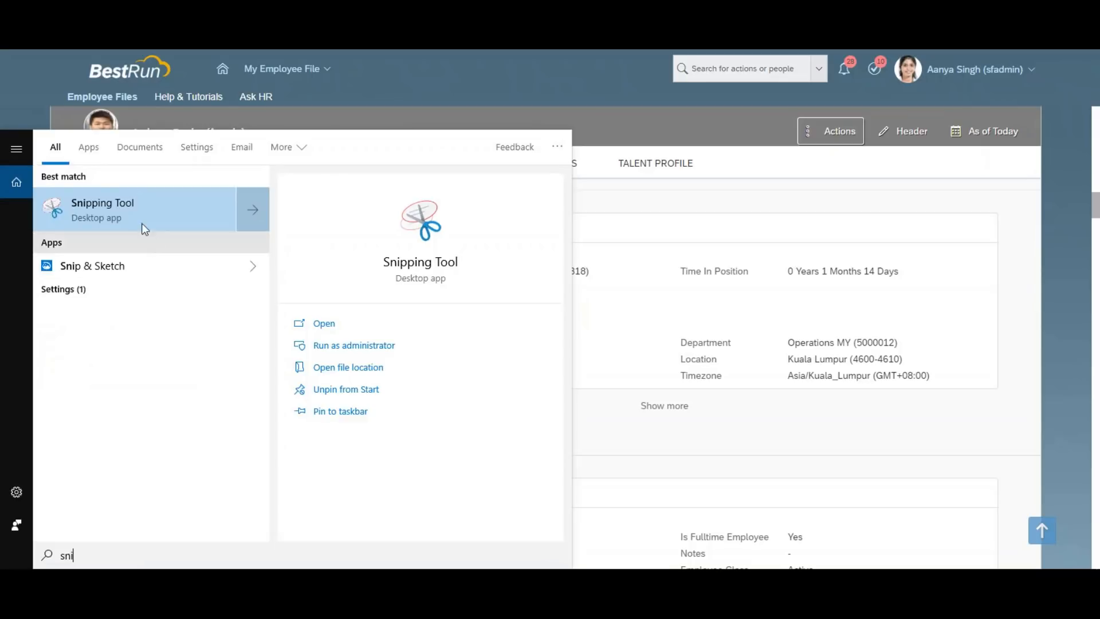
click(129, 201)
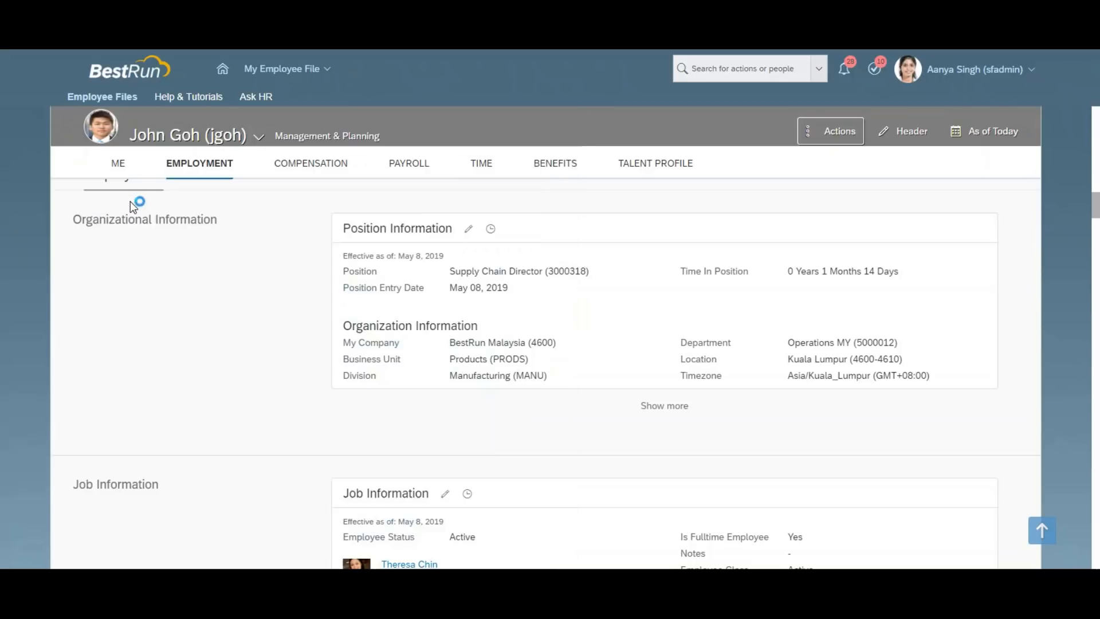
key(ctrl+n)
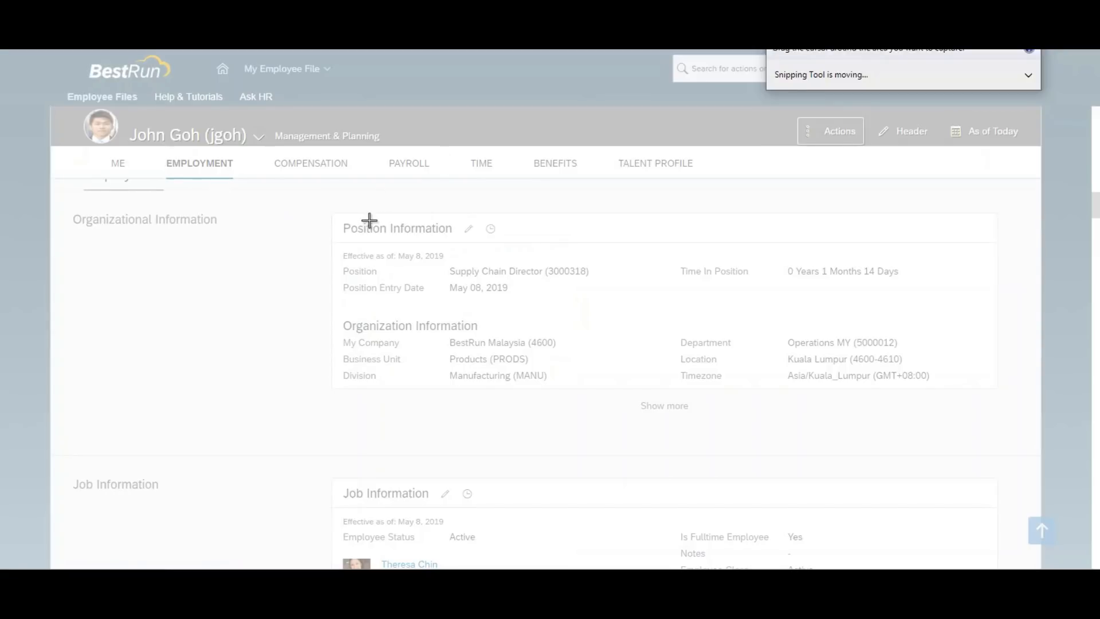
drag(329, 214, 614, 298)
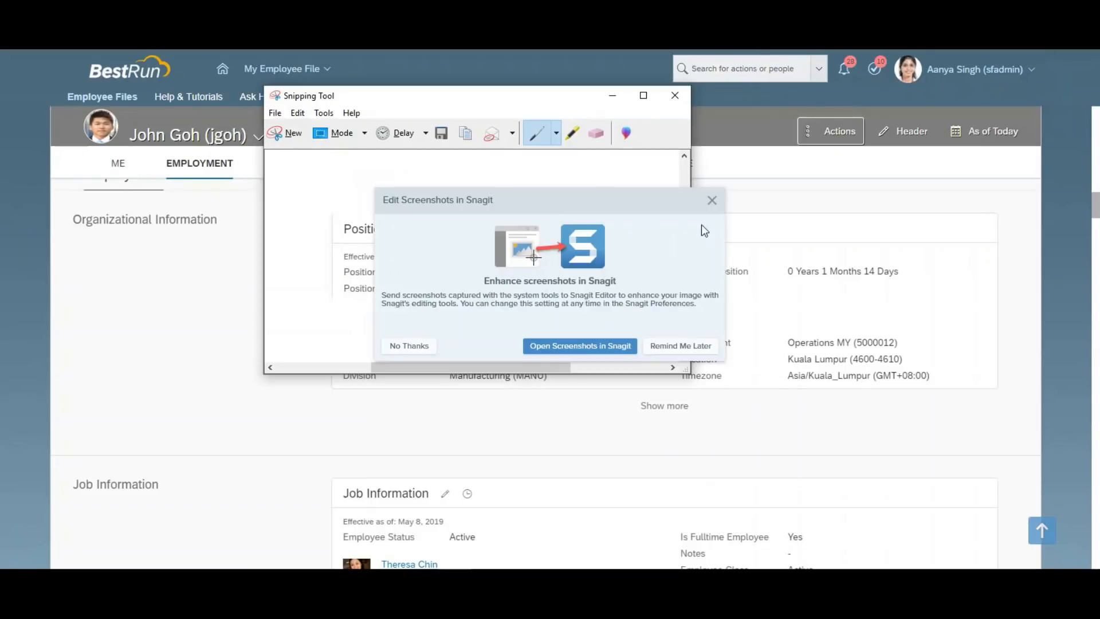
click(712, 200)
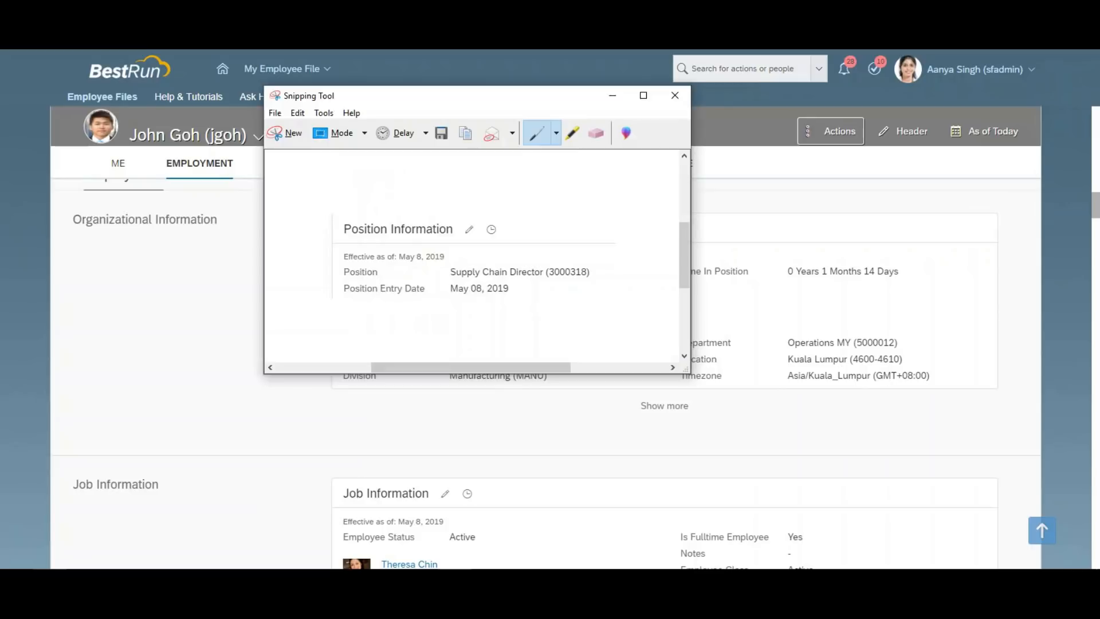
Paste the snip into Paint, move it down, and add a heading labelling it the employee's existing position.
key(super)
text(paint)
key(Return)
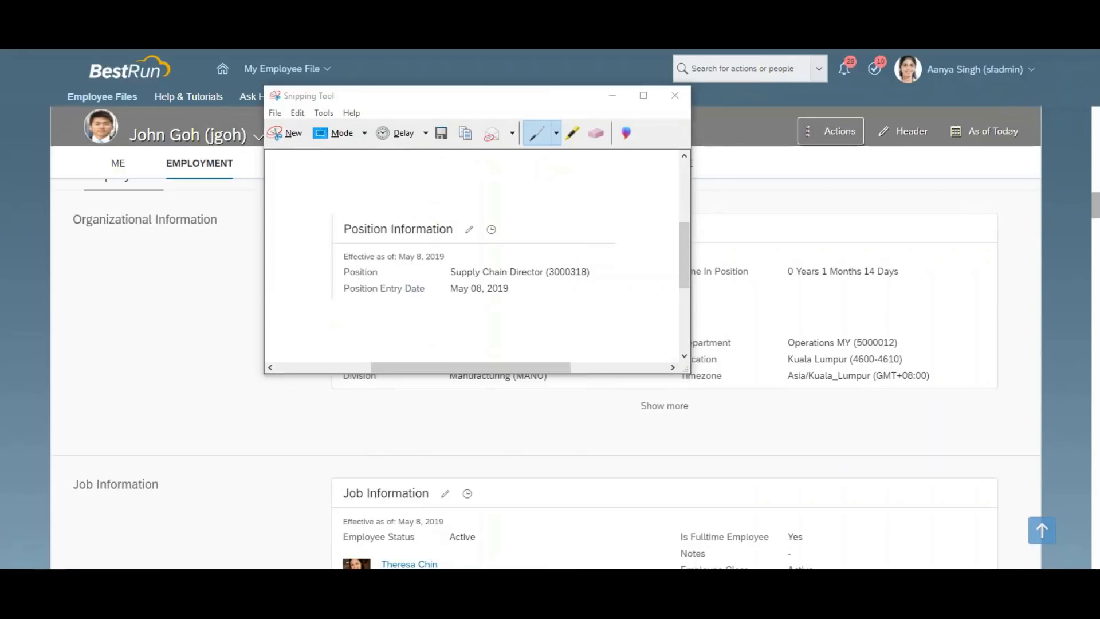
key(ctrl+v)
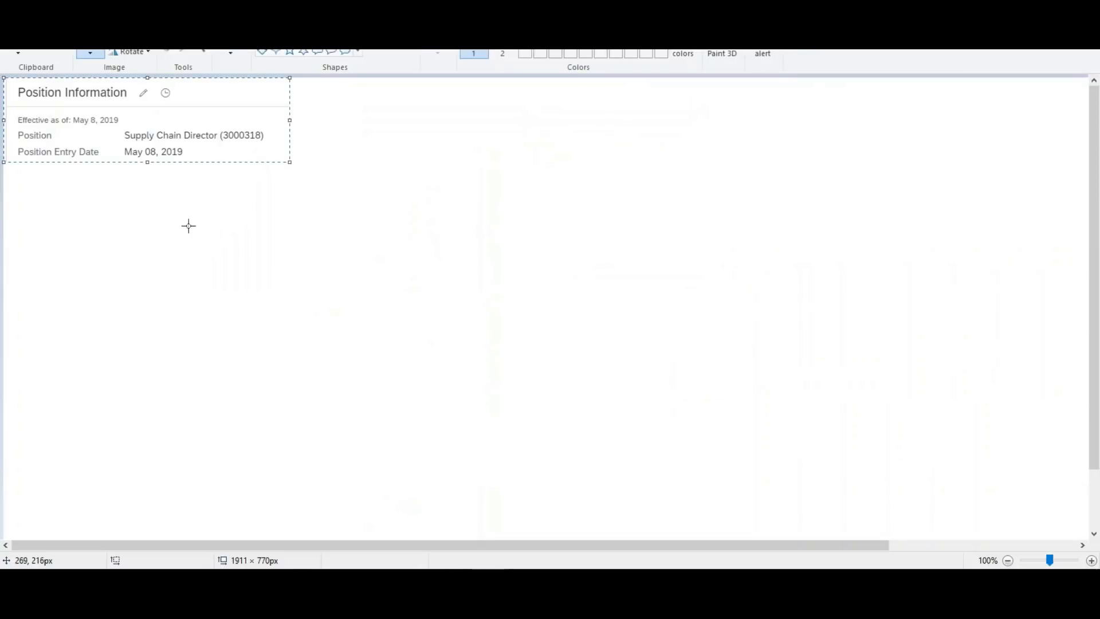
drag(162, 123, 173, 167)
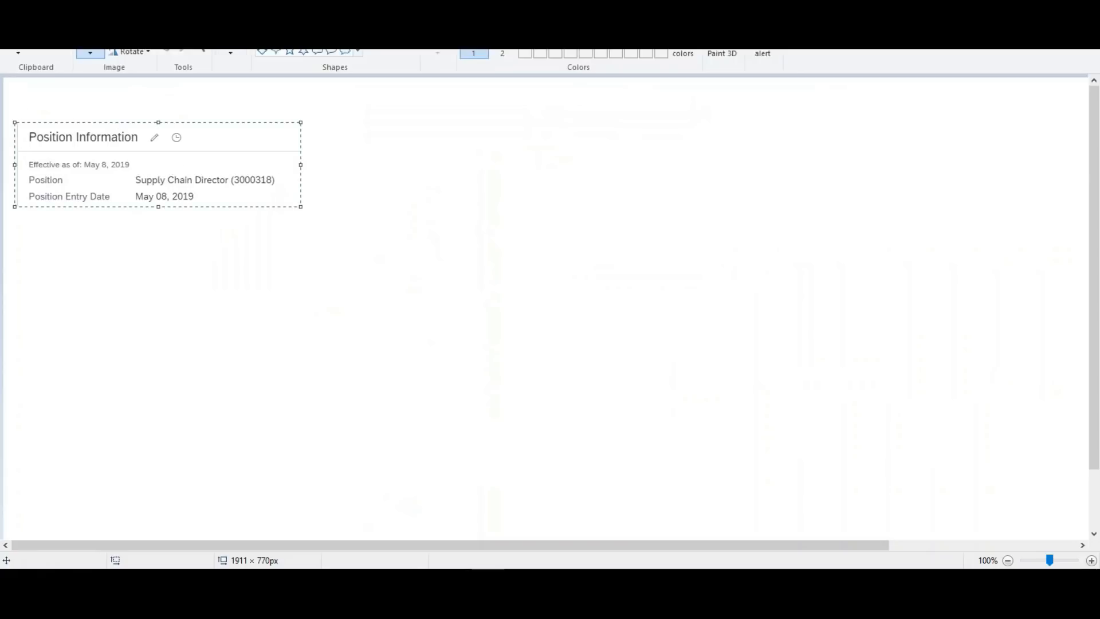
click(202, 38)
drag(53, 95, 165, 114)
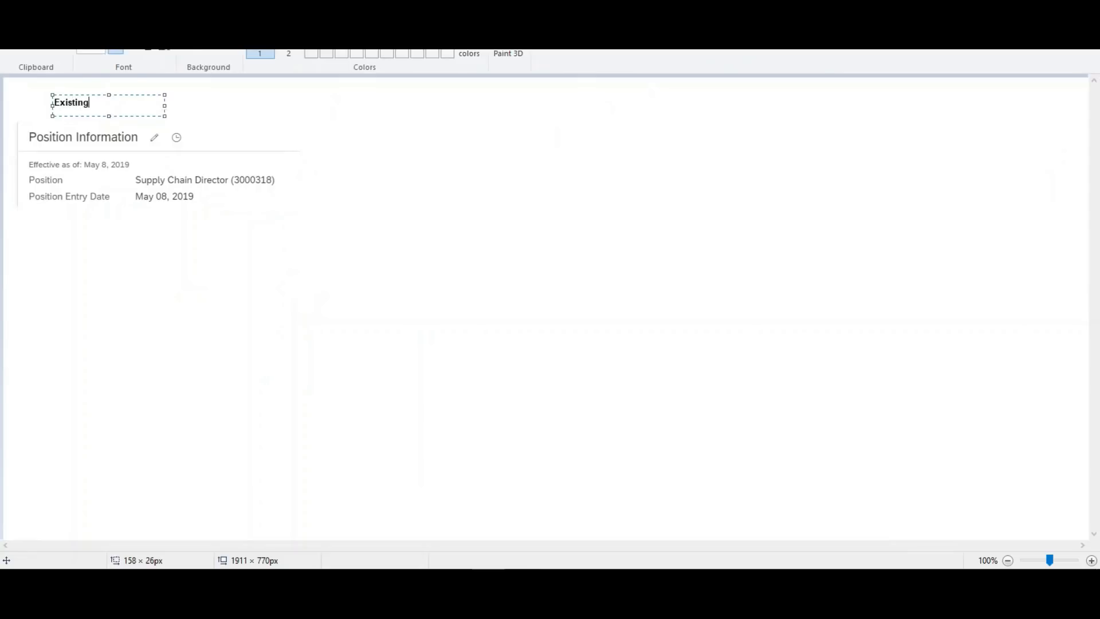
text(Existing Position of John)
click(279, 145)
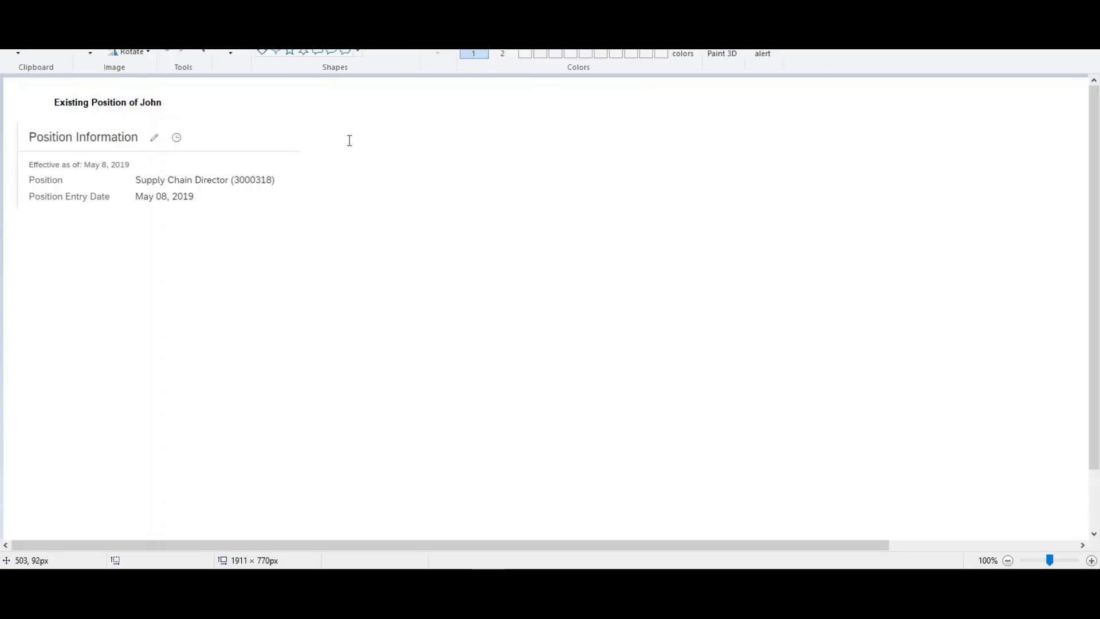
key(alt+Tab)
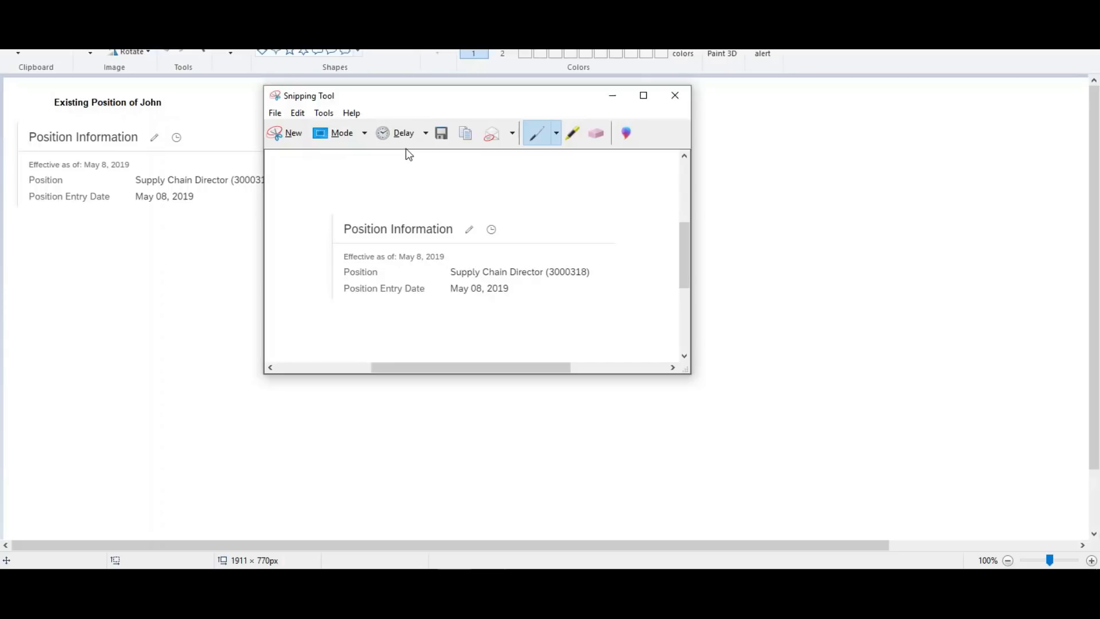
key(alt+Tab)
key(alt+Tab)
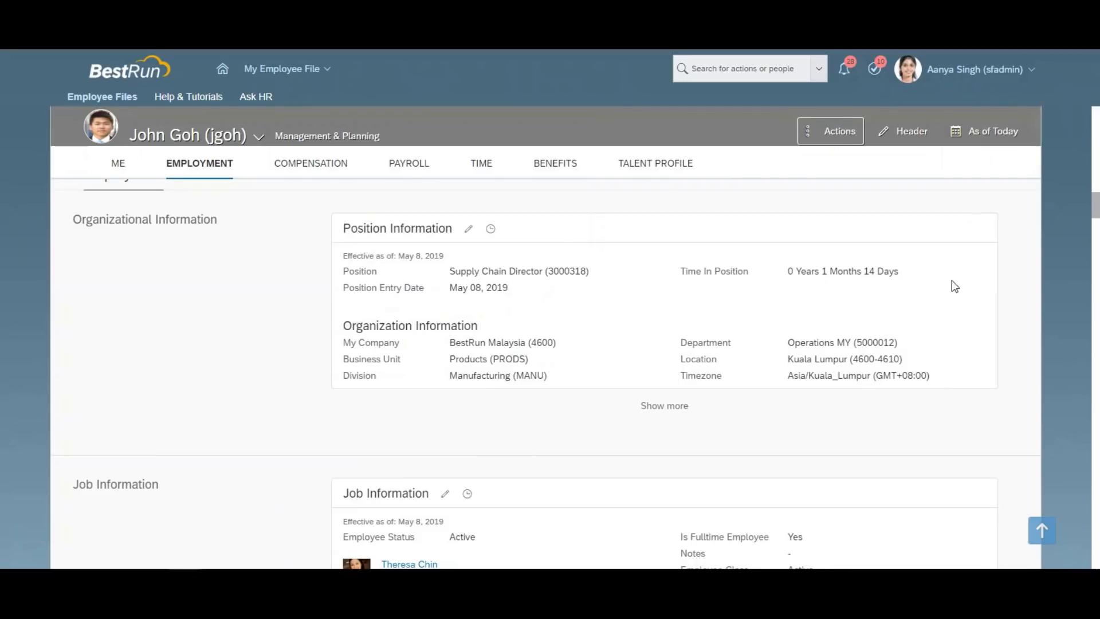
Expand Organization Information, revealing Cost Center Malaysia Quality Control (4600-4280) in Kuala Lumpur.
drag(1096, 214, 1095, 234)
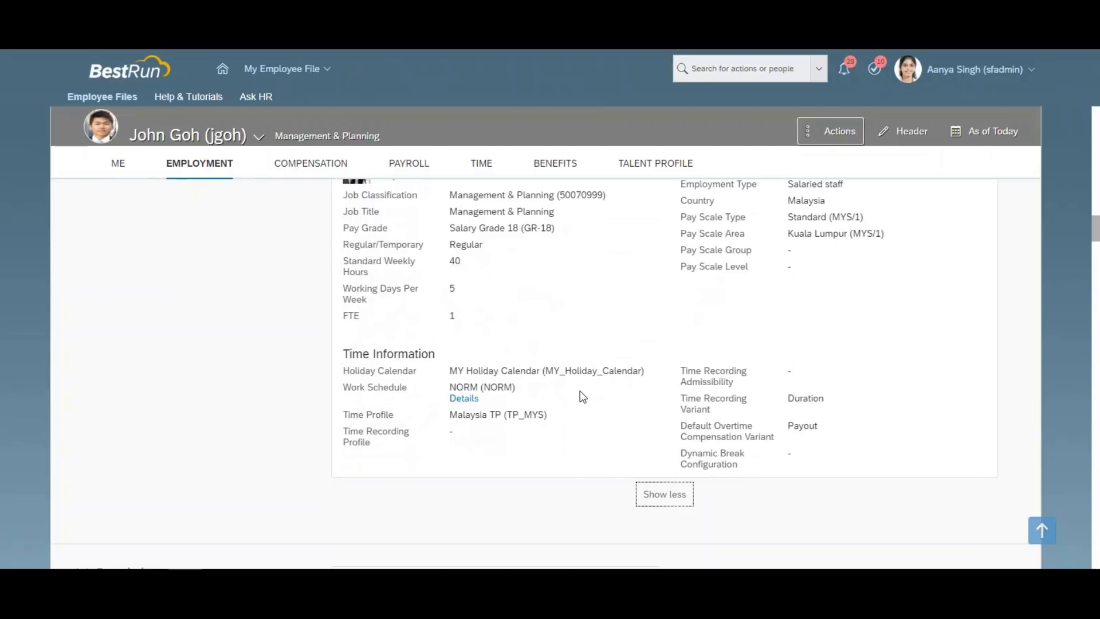
drag(1096, 231, 1096, 210)
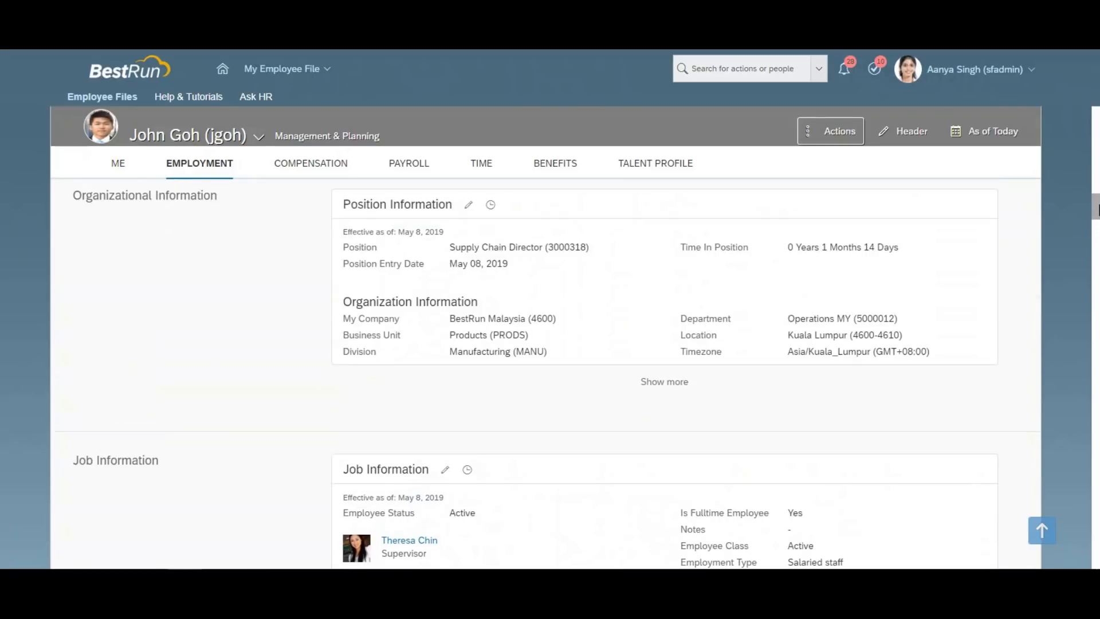
click(679, 385)
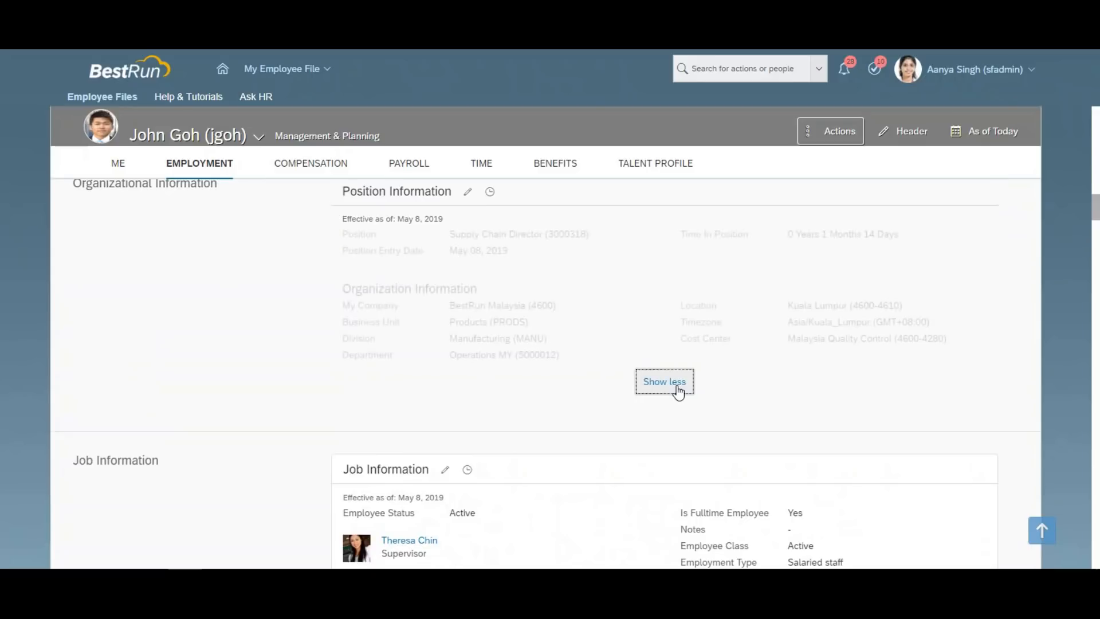
scroll(793, 362, up, 1)
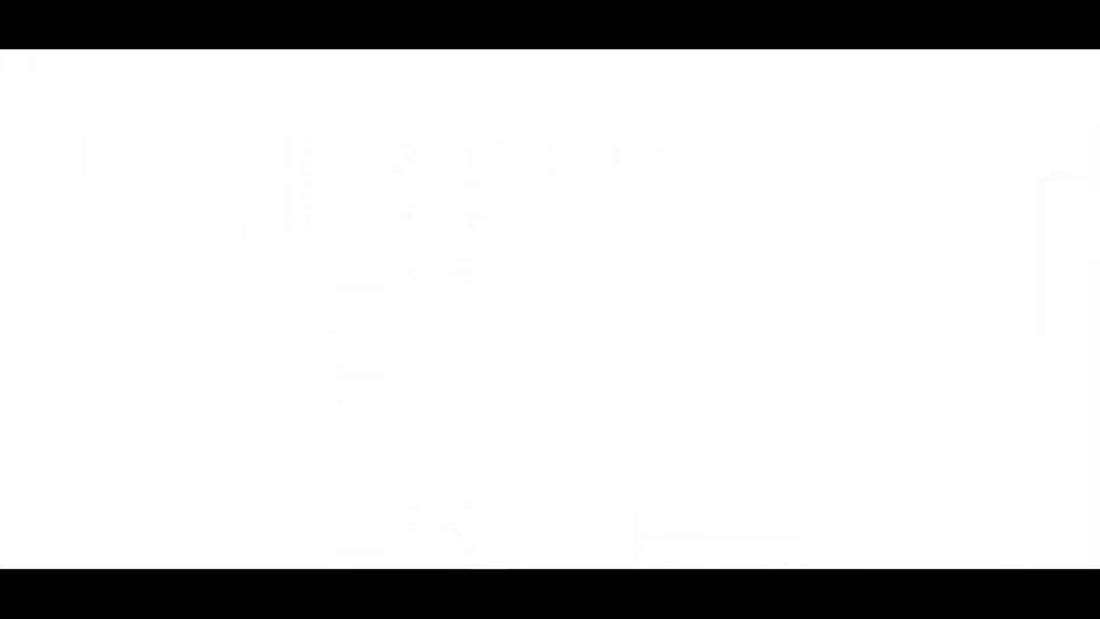
Erase the old Position Information snip from the Paint canvas.
drag(191, 173, 277, 187)
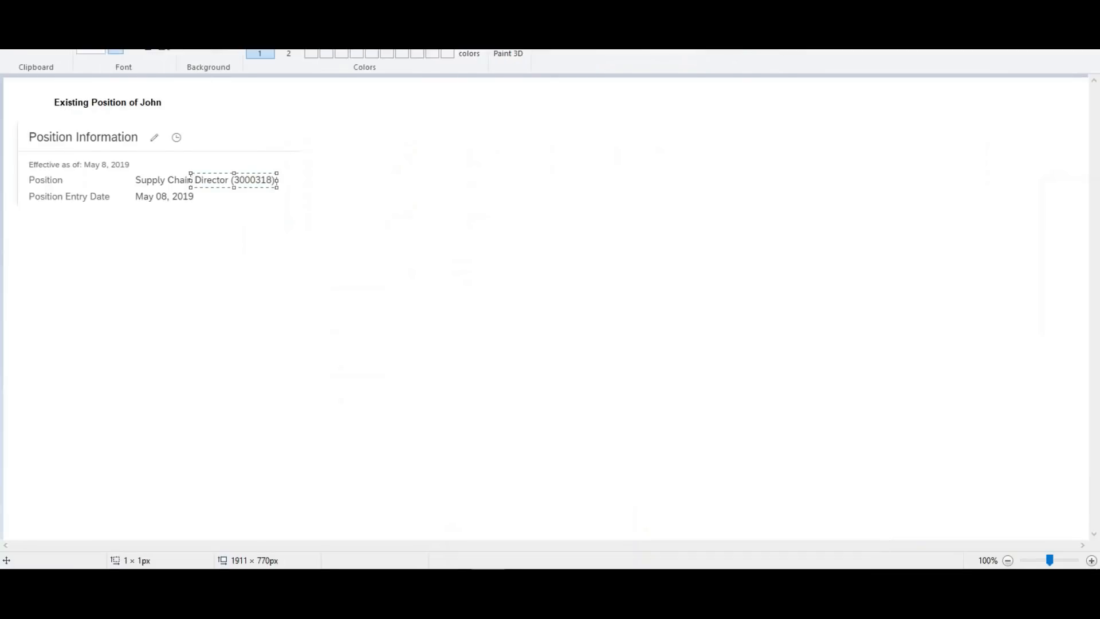
click(55, 8)
click(90, 53)
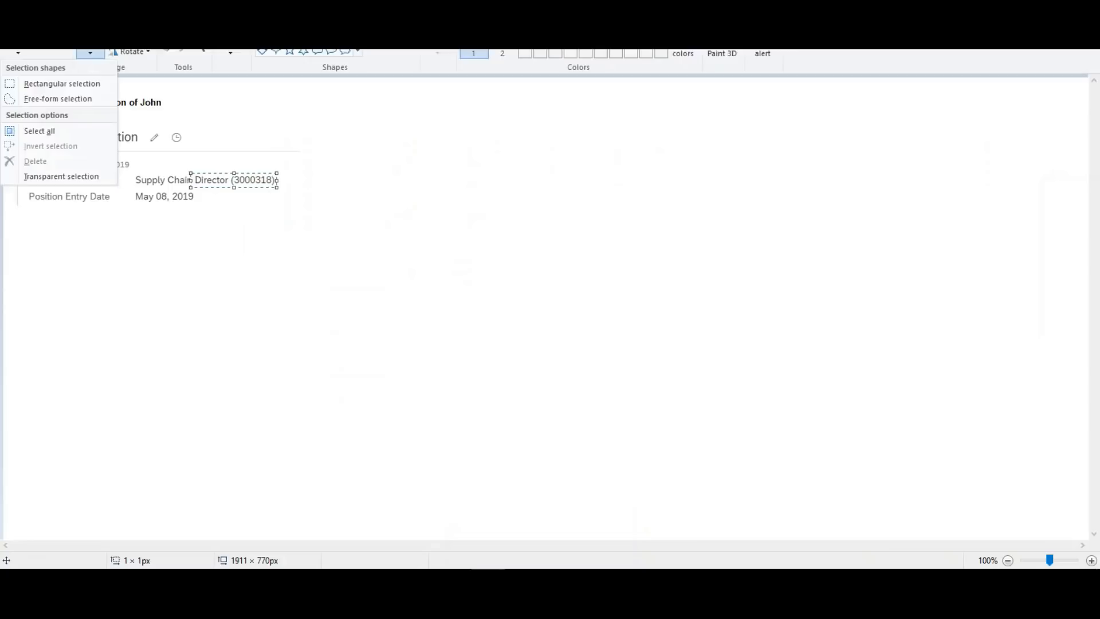
click(26, 85)
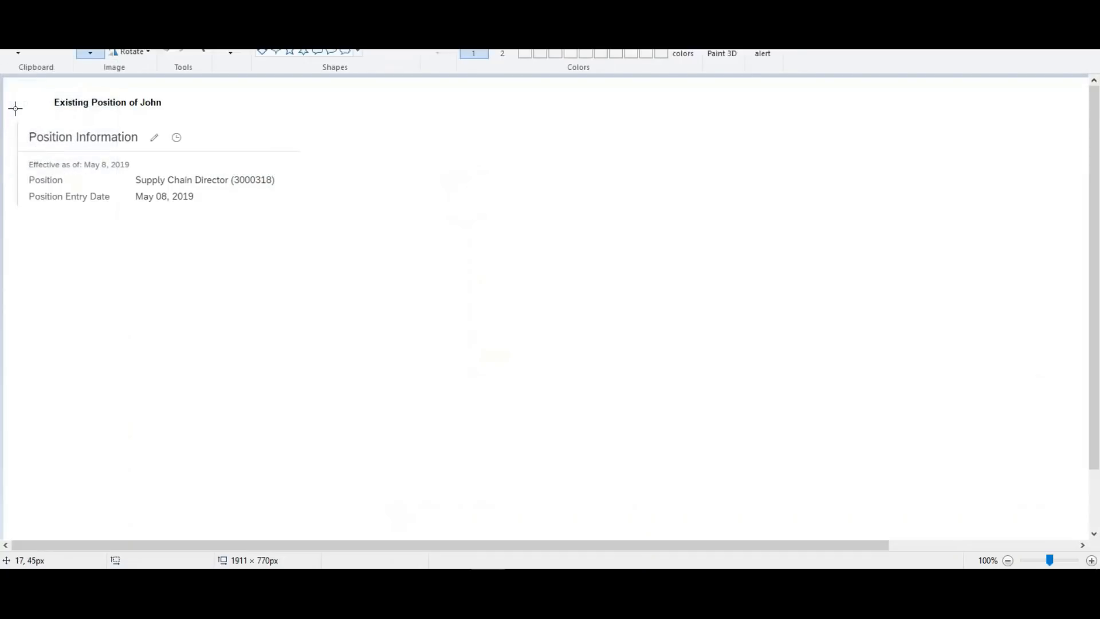
drag(7, 111, 313, 232)
key(Delete)
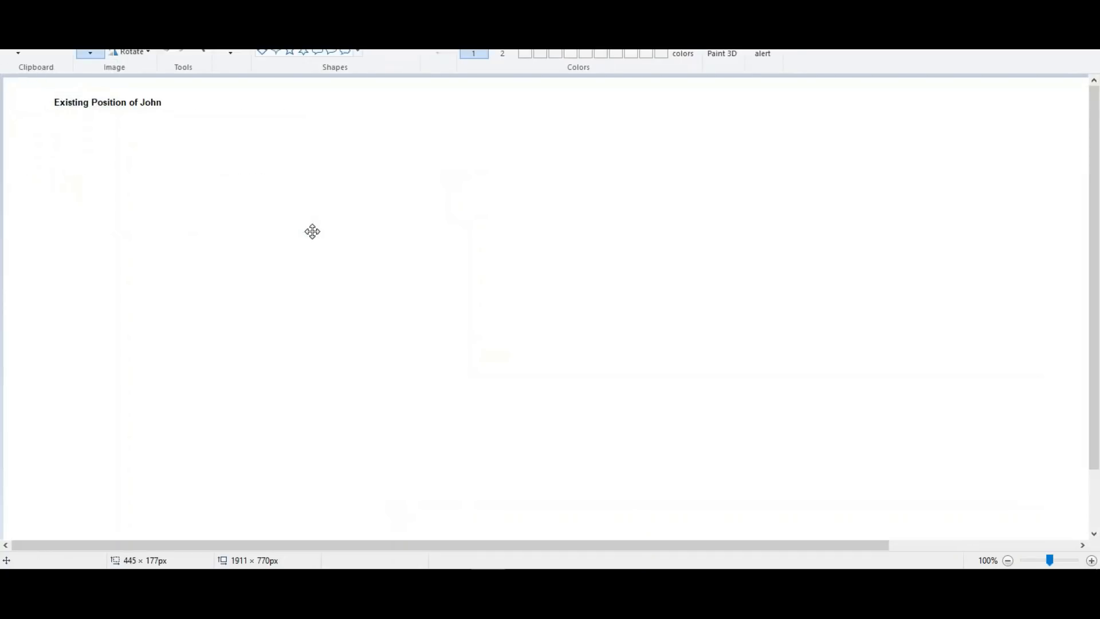
Snip the expanded Position and Organization information and paste it below the heading in Paint.
key(alt+Tab)
key(alt+Tab)
click(278, 135)
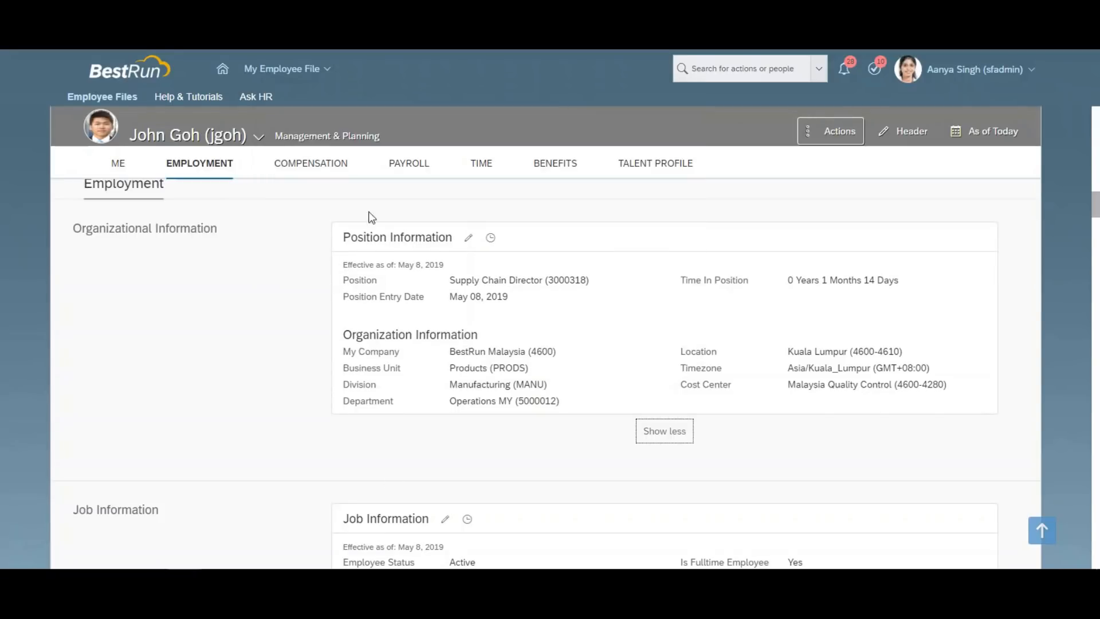
drag(331, 221, 596, 417)
key(alt+Tab)
key(alt+Tab)
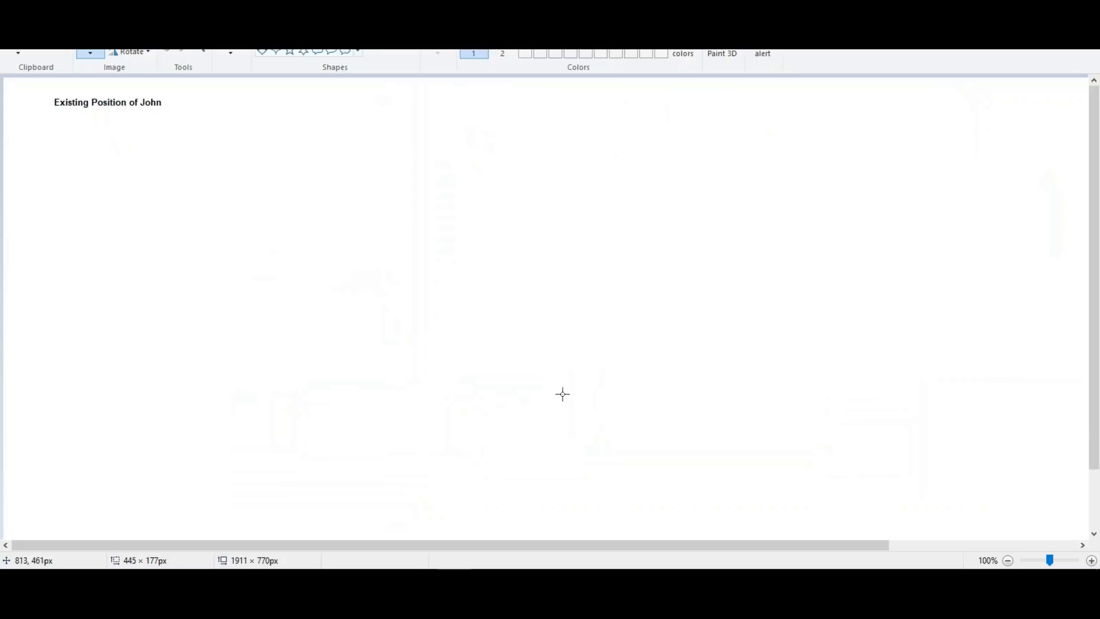
key(ctrl+v)
mouse_move(149, 174)
mouse_down()
mouse_move(142, 214)
mouse_move(150, 207)
mouse_up()
Outline the Position value and the Department row with red rectangles.
click(303, 24)
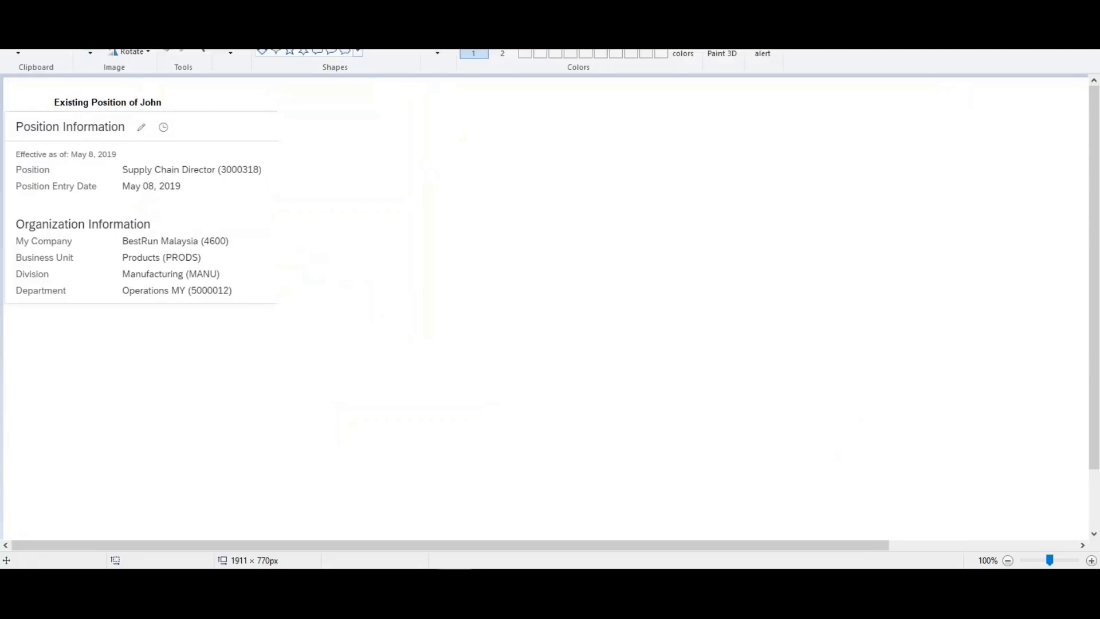
drag(115, 160, 275, 178)
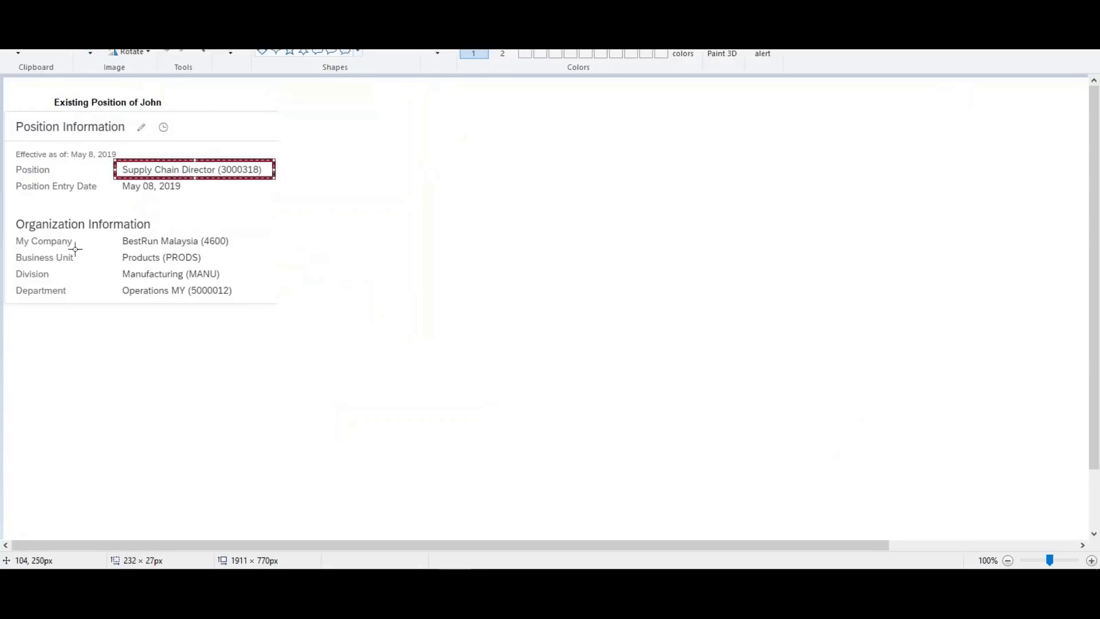
drag(9, 282, 235, 304)
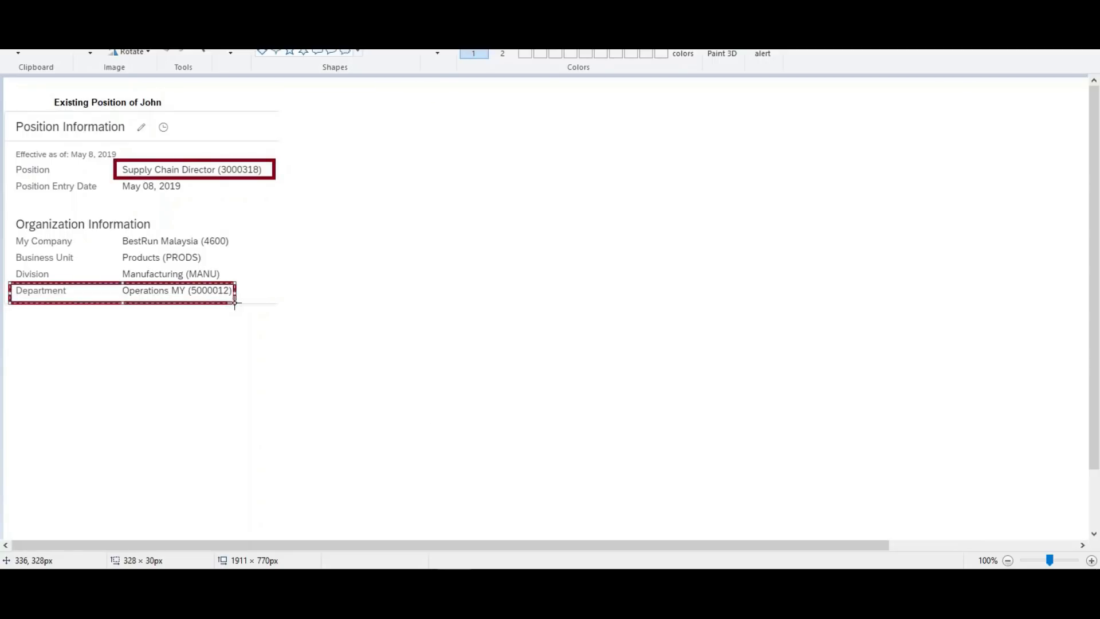
click(364, 313)
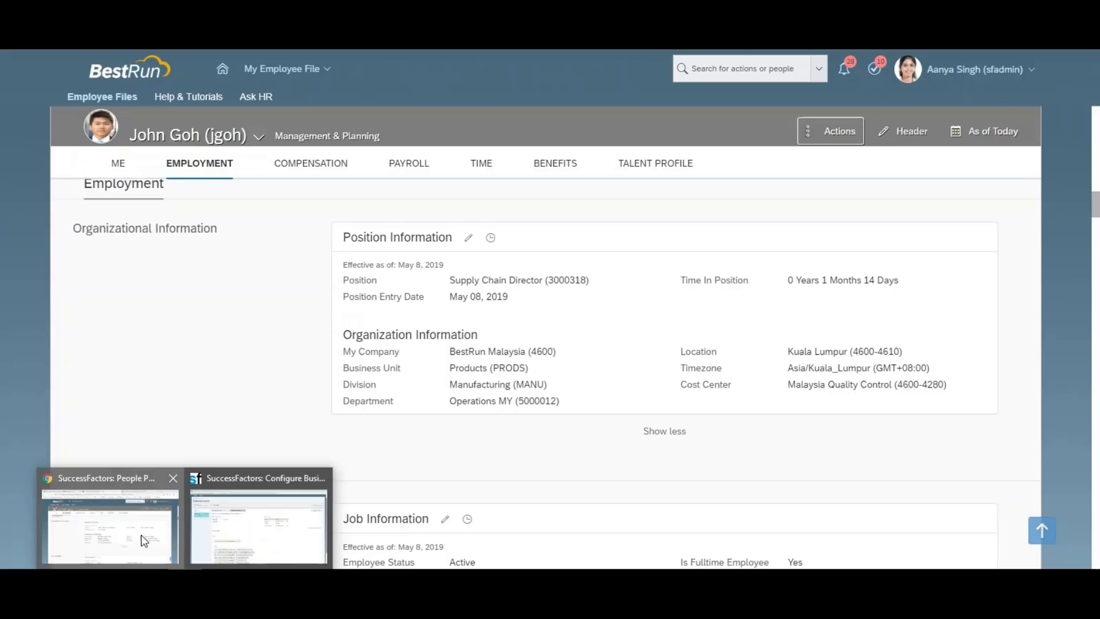
click(141, 534)
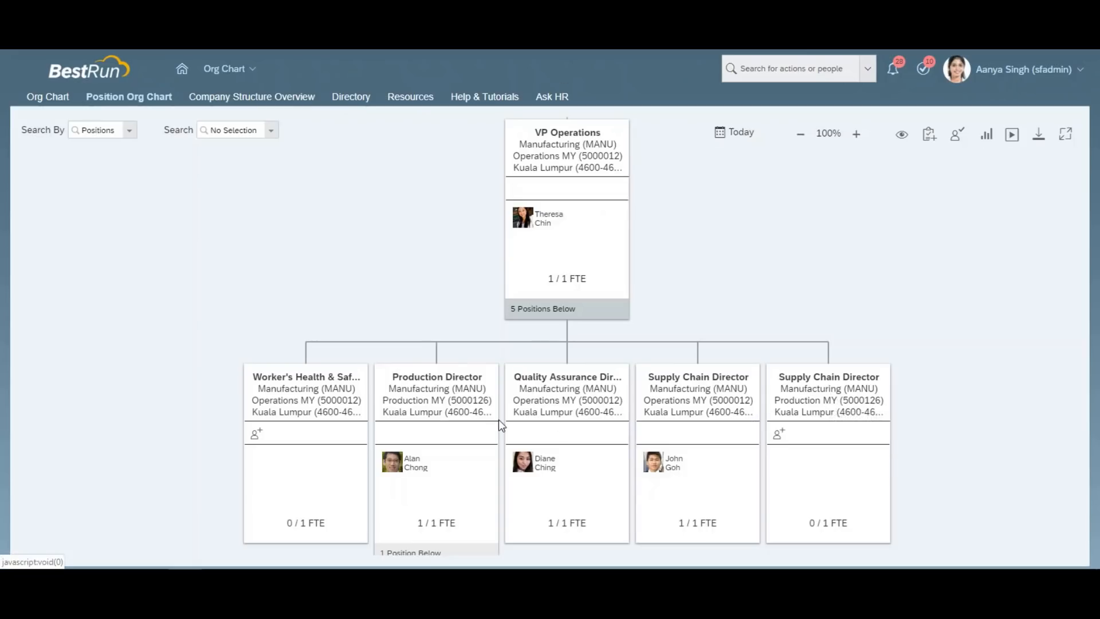
From the org chart card, open and scroll the vacant Supply Chain Director (03001025) Position dialog.
click(812, 394)
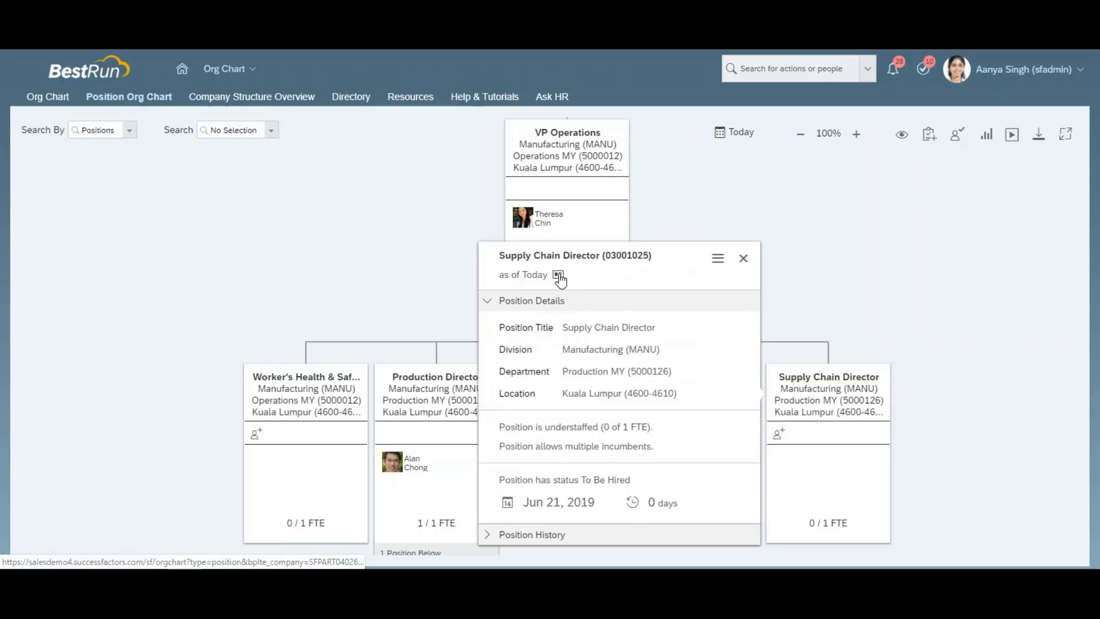
click(558, 275)
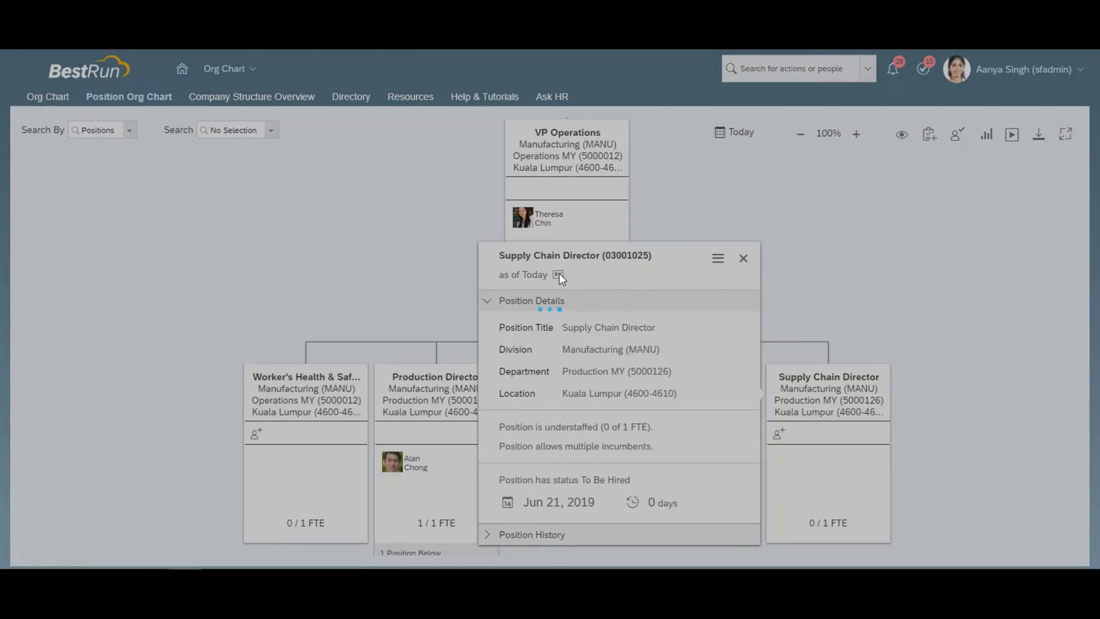
drag(725, 253, 724, 412)
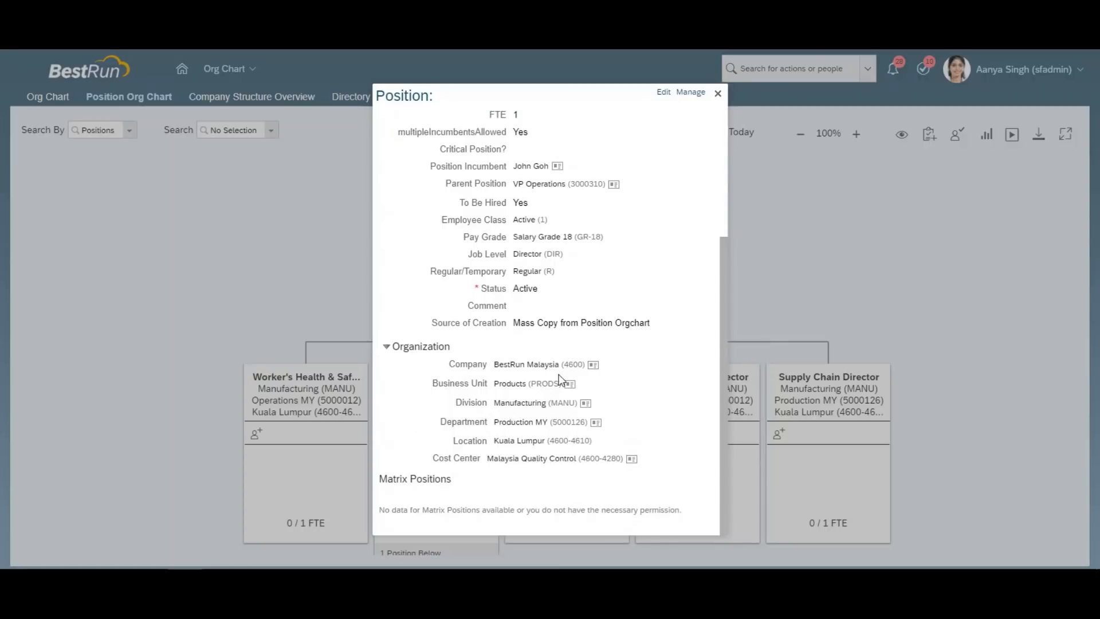
mouse_move(723, 307)
mouse_down()
mouse_move(721, 160)
mouse_move(724, 314)
mouse_up()
key(alt+Tab)
key(alt+Tab)
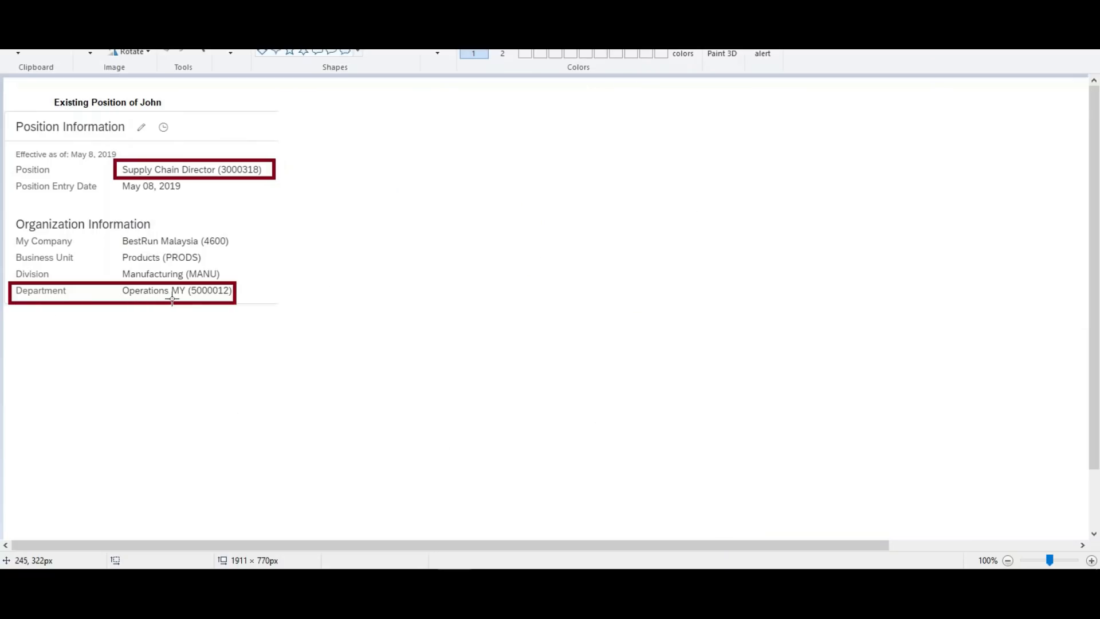
Reopen the vacant Supply Chain Director card and select its position ID 03001025.
key(alt+Tab)
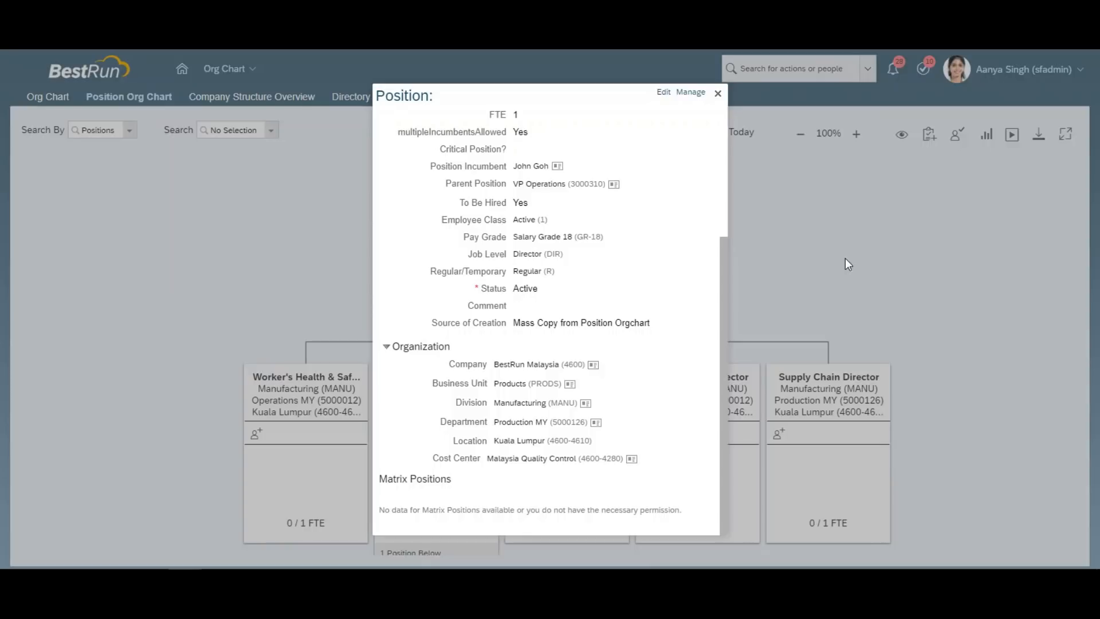
click(717, 94)
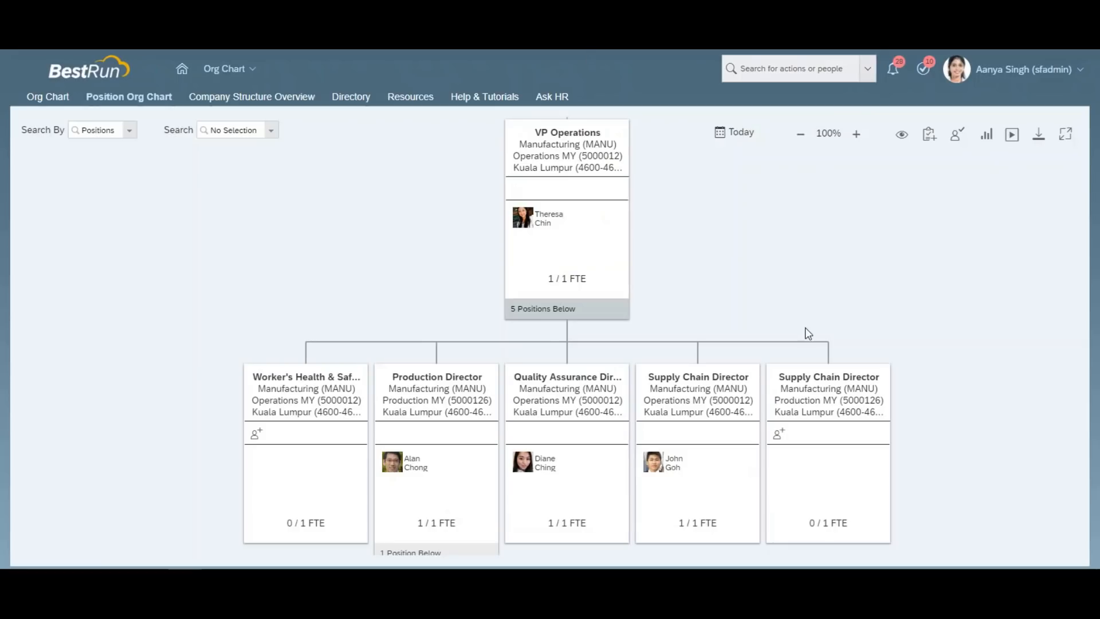
click(817, 390)
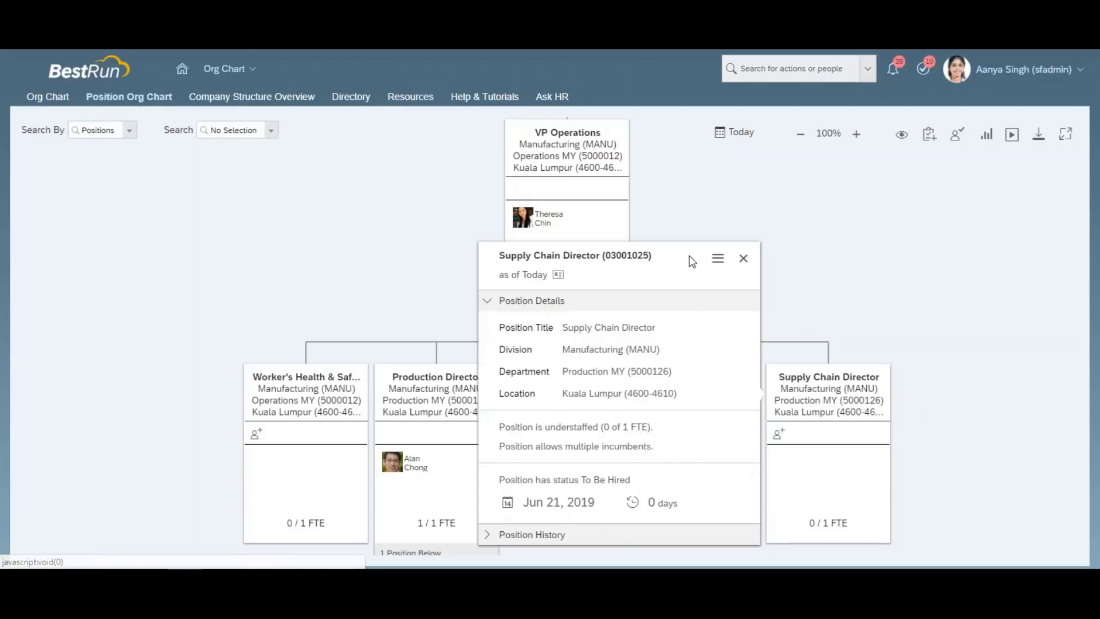
drag(651, 254, 608, 255)
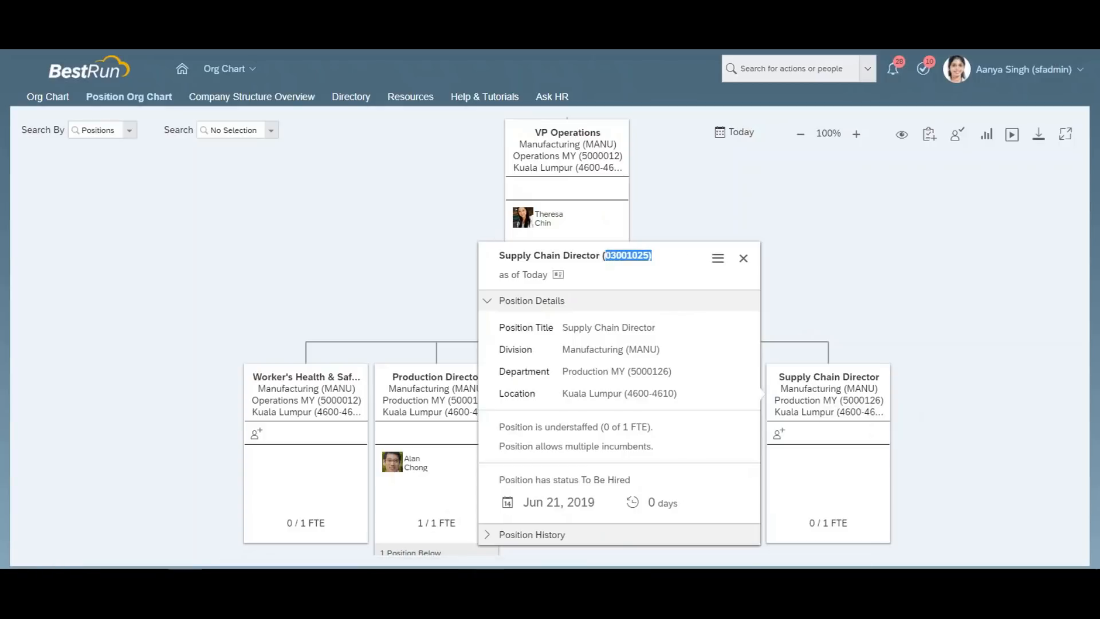
Add a 'Vacant Position: 03001025' text caption beside the Paint screenshot, then return to the browser.
mouse_move(487, 564)
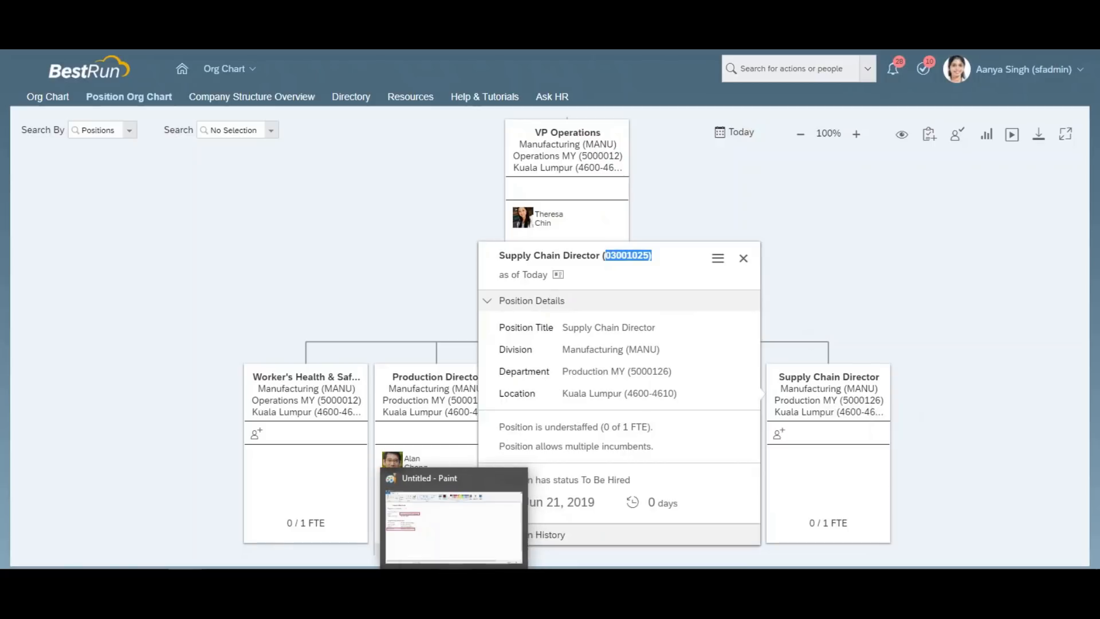
click(460, 549)
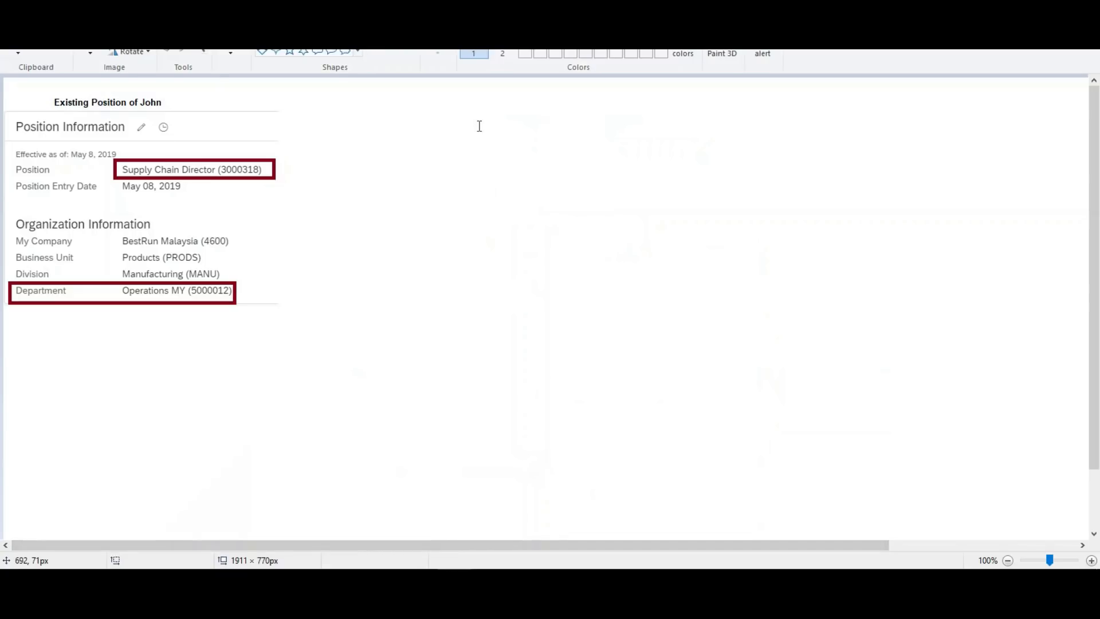
drag(444, 102, 661, 131)
text(Vacant Positio)
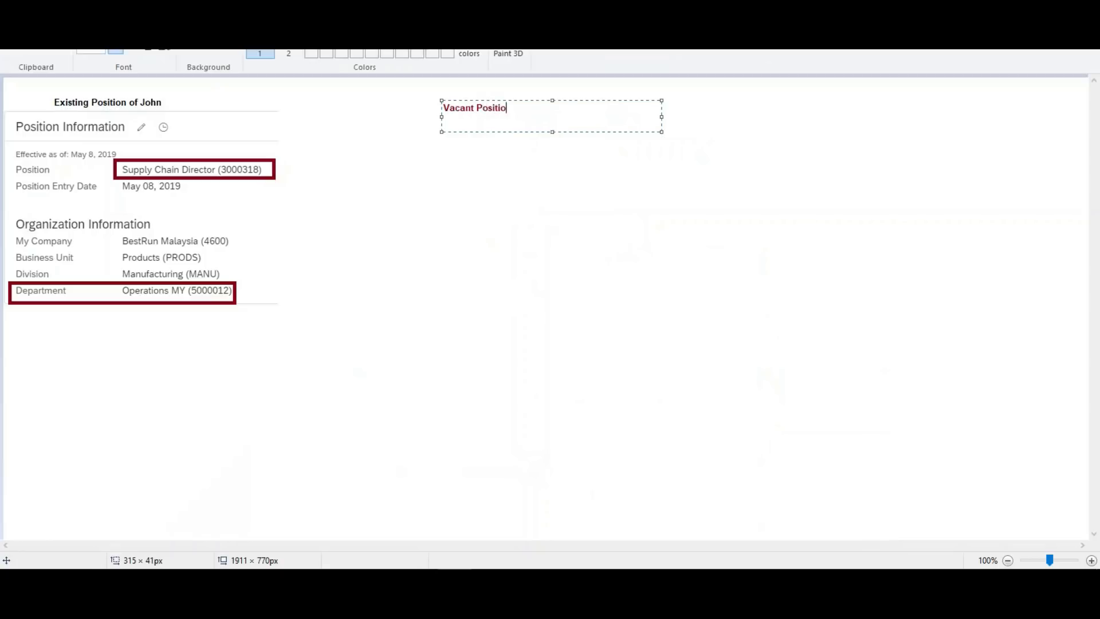
text(n:)
text(03001025))
click(615, 201)
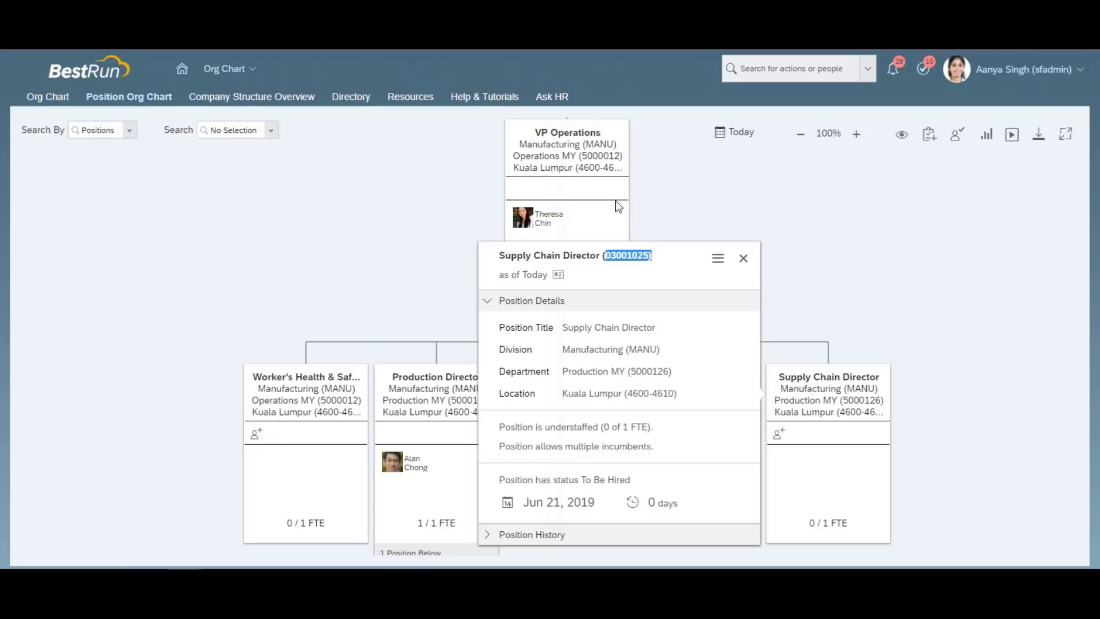
click(705, 195)
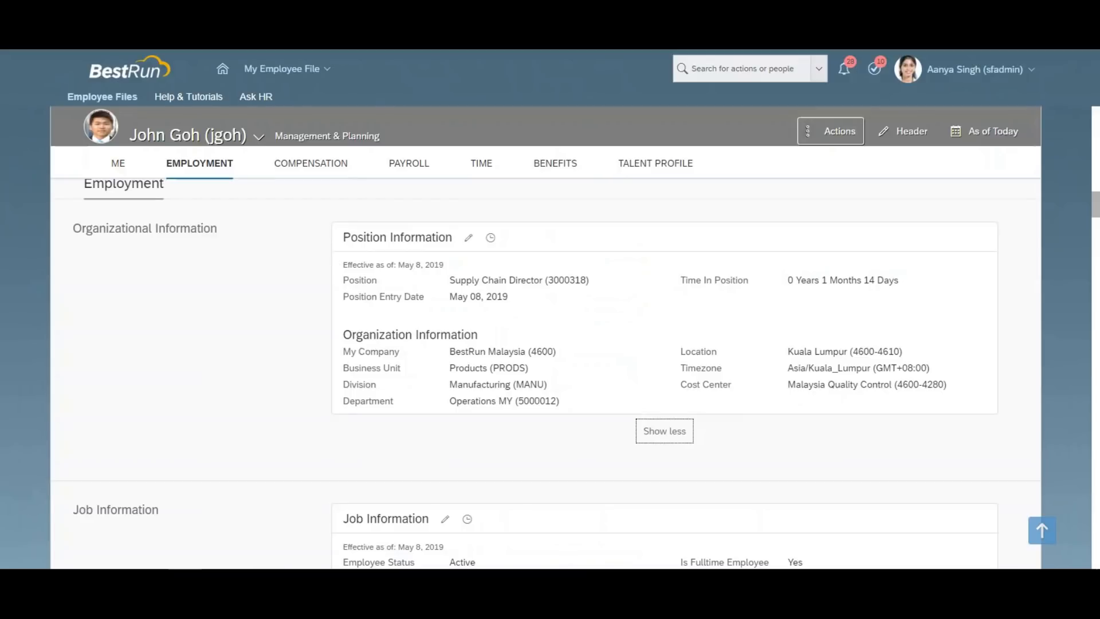
Start a Job Information change for the employee effective Jun 21, 2019.
click(824, 134)
click(877, 190)
click(160, 179)
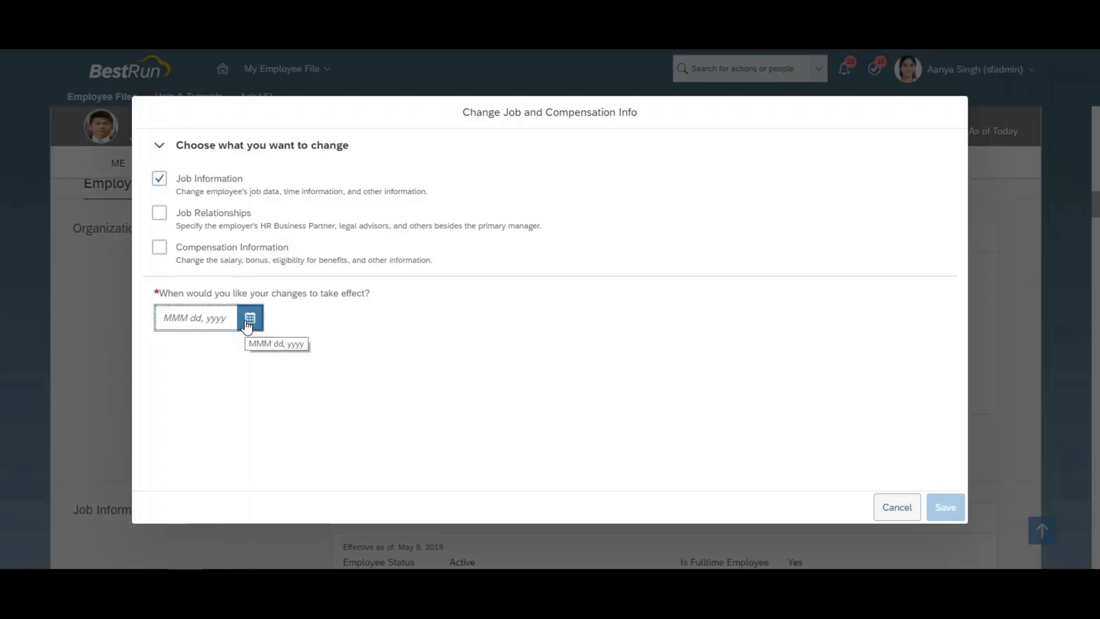
click(250, 319)
click(325, 474)
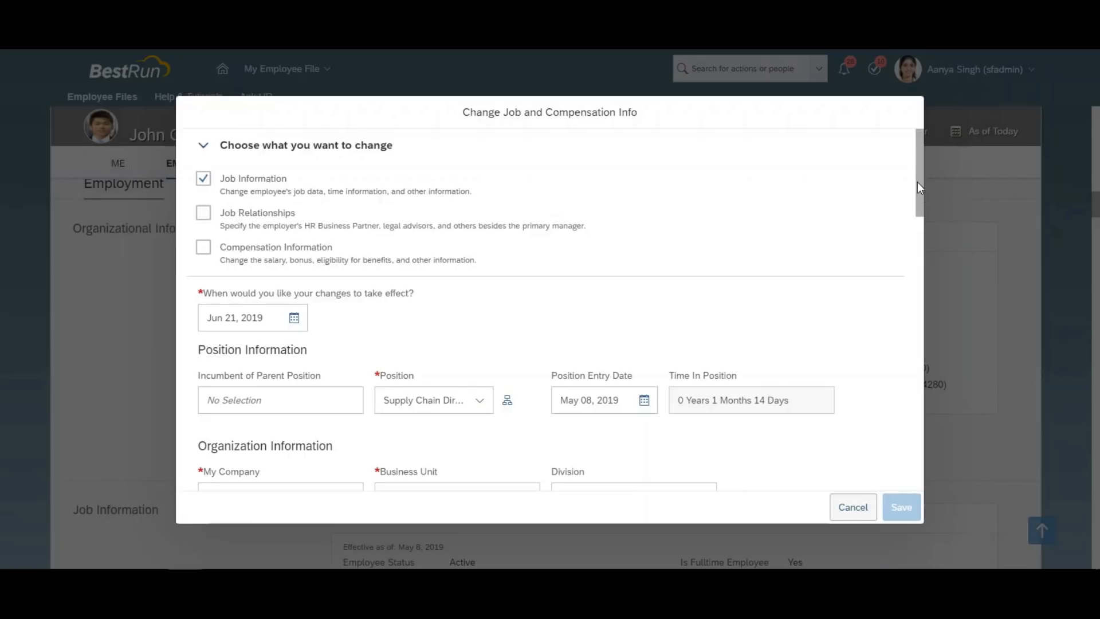
Change the employee's Department to Production MY (5000126) and save.
drag(917, 182, 928, 251)
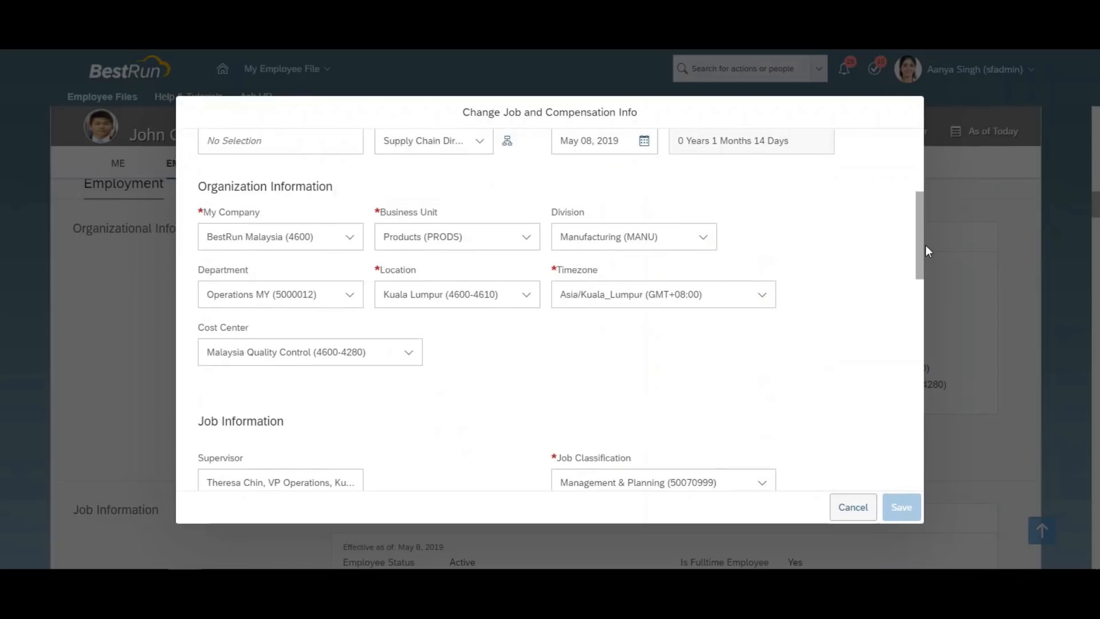
click(347, 298)
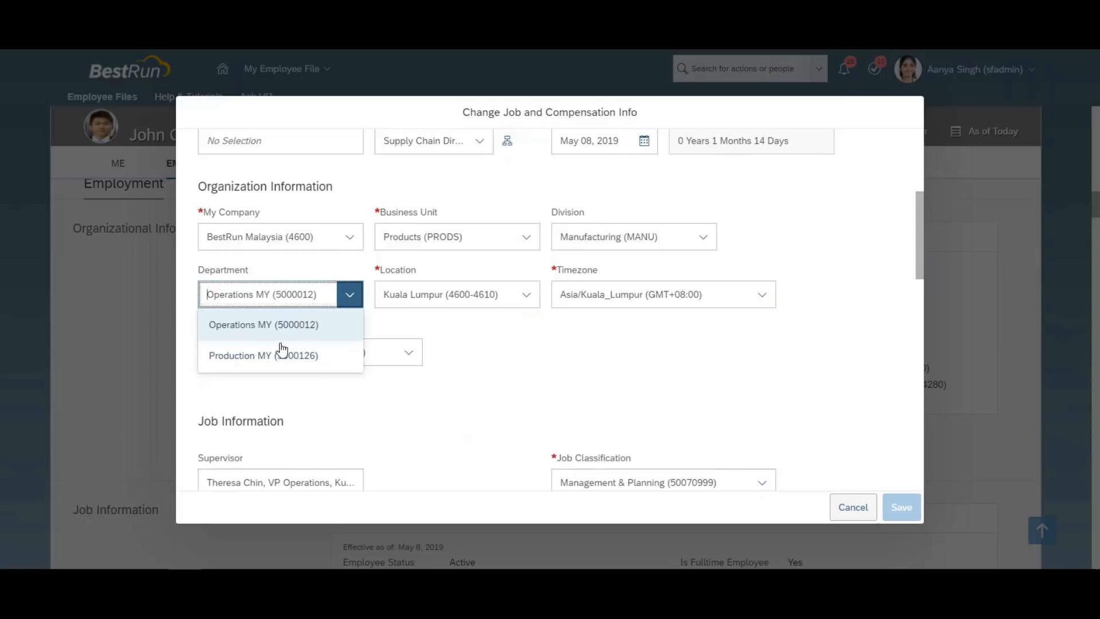
click(269, 357)
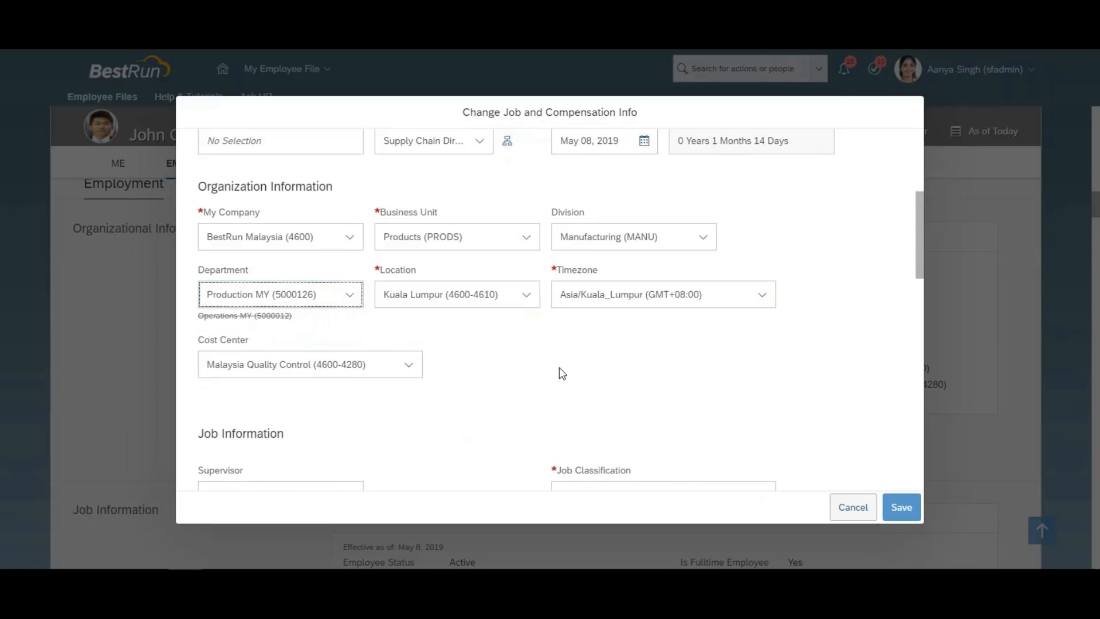
click(897, 512)
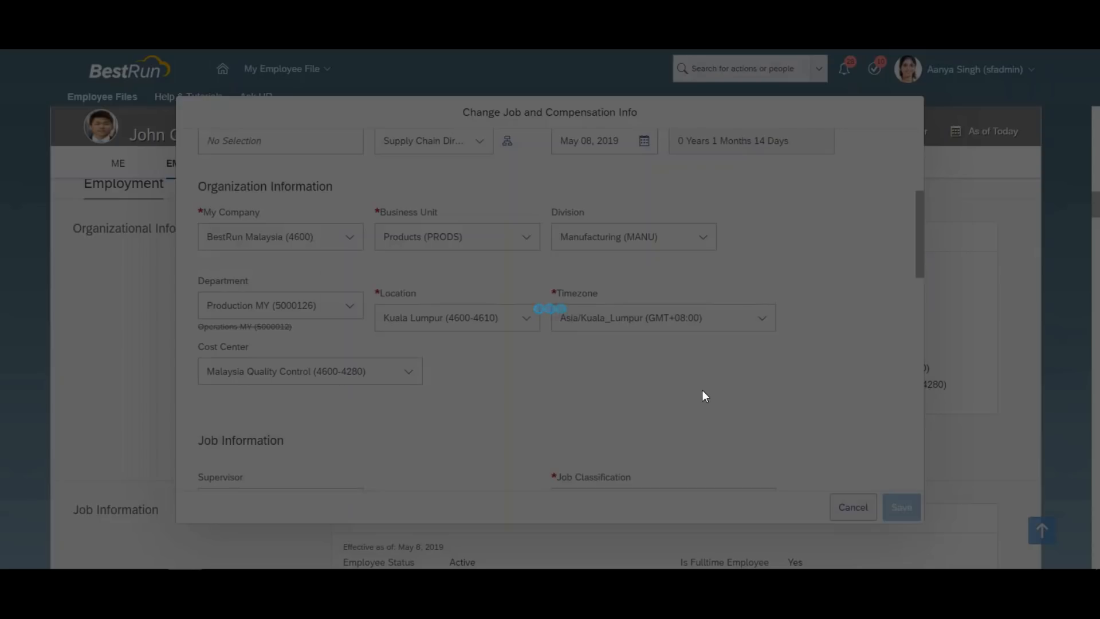
Copy the first approver's name from the workflow participants and confirm the transfer request.
click(419, 295)
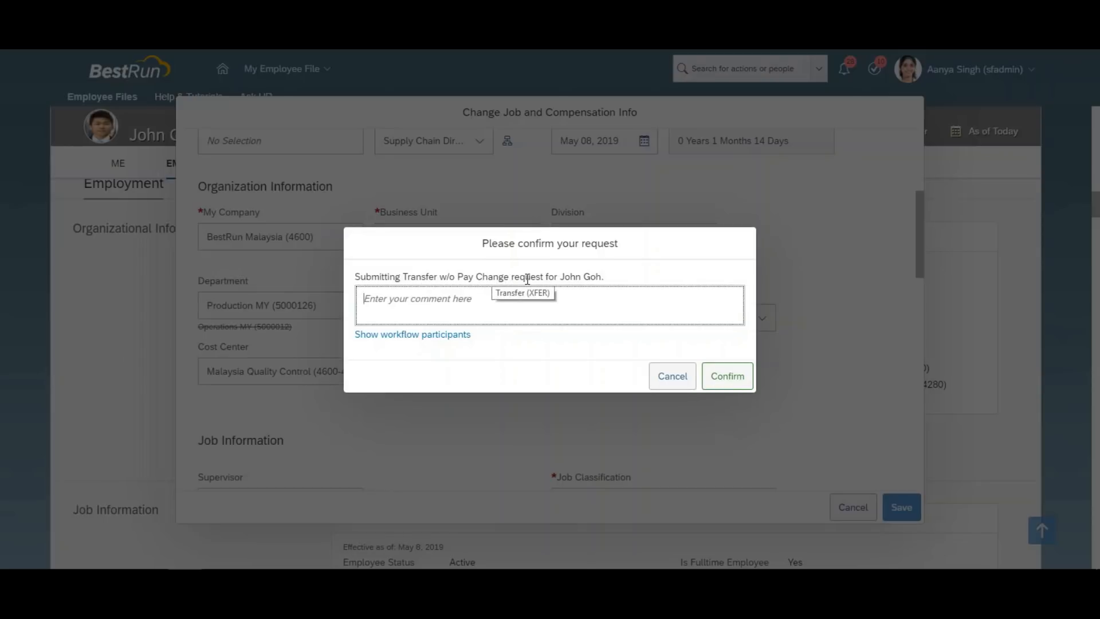
click(451, 339)
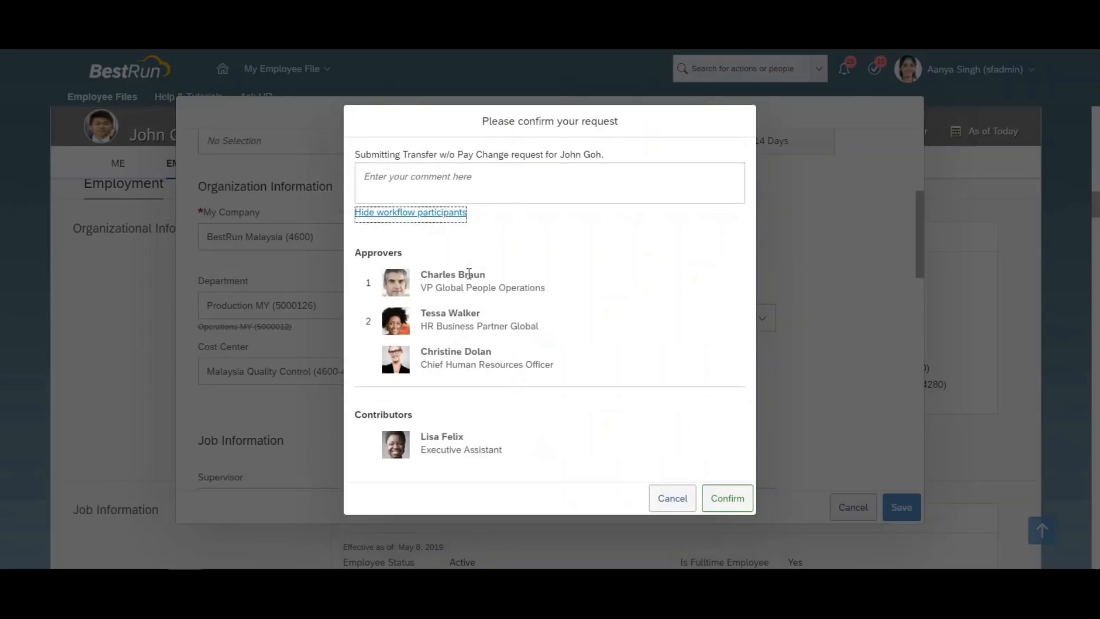
drag(487, 280, 424, 280)
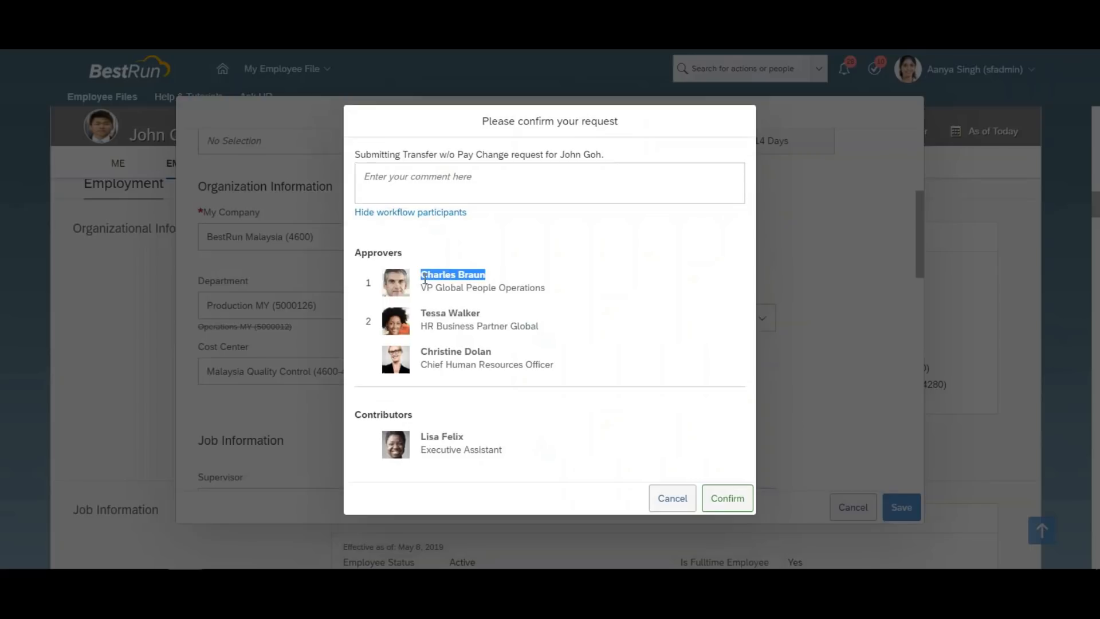
click(721, 501)
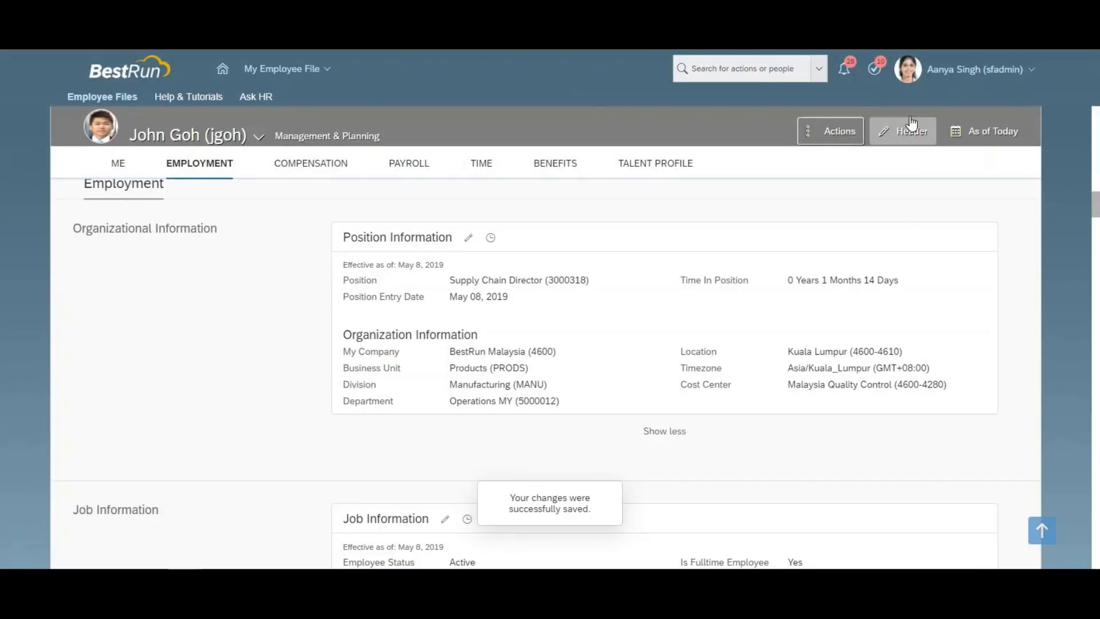
Proxy as the first approver and approve the employee's transfer request.
click(961, 70)
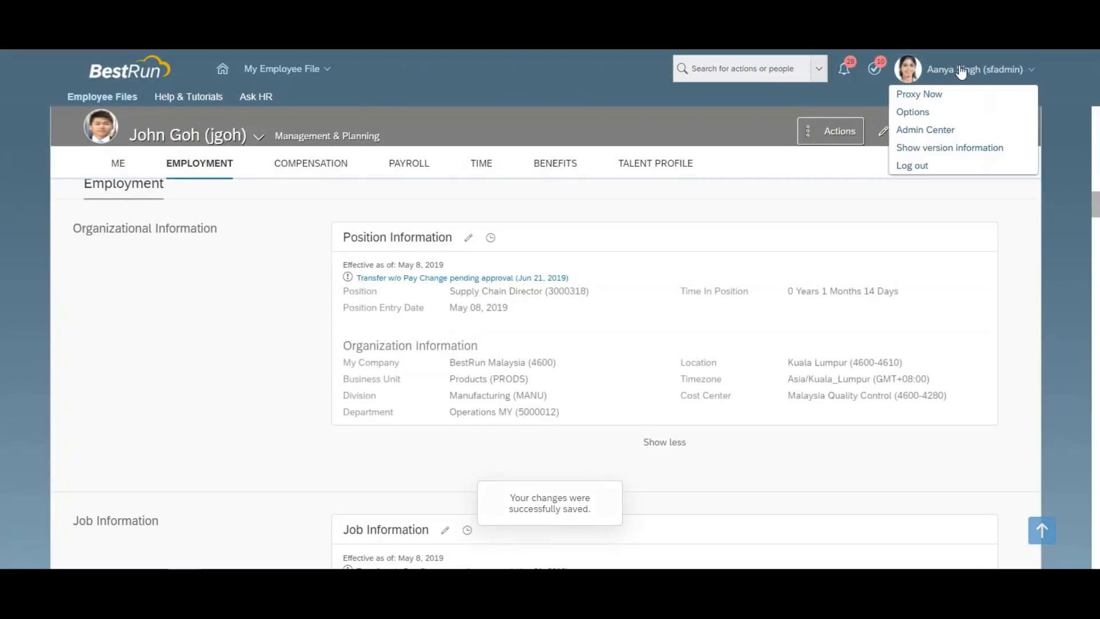
click(919, 94)
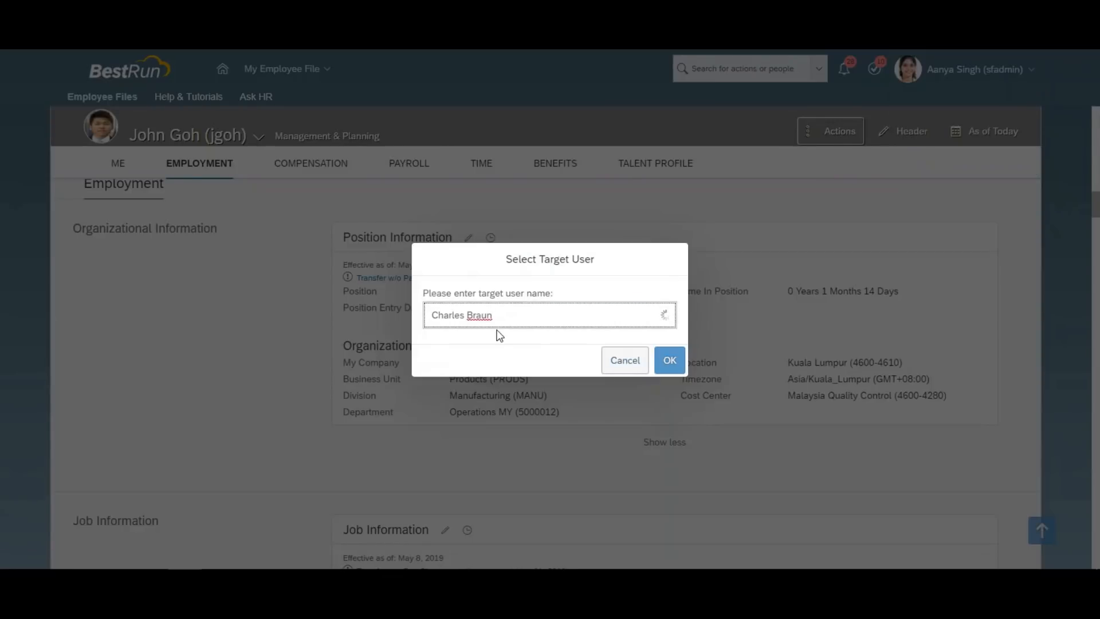
click(500, 346)
click(668, 360)
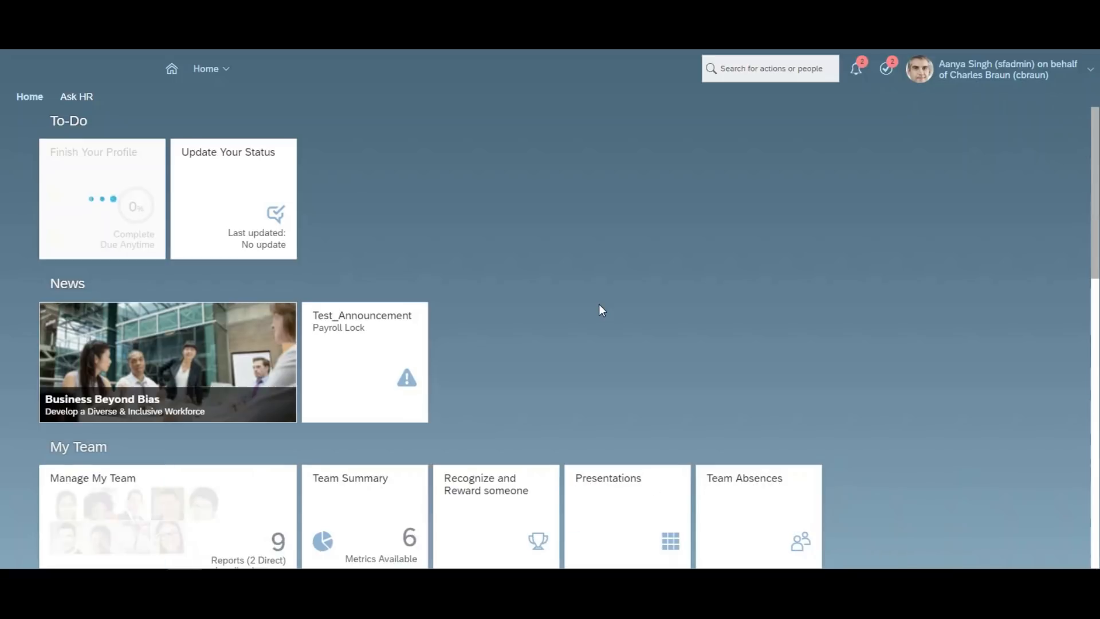
click(361, 182)
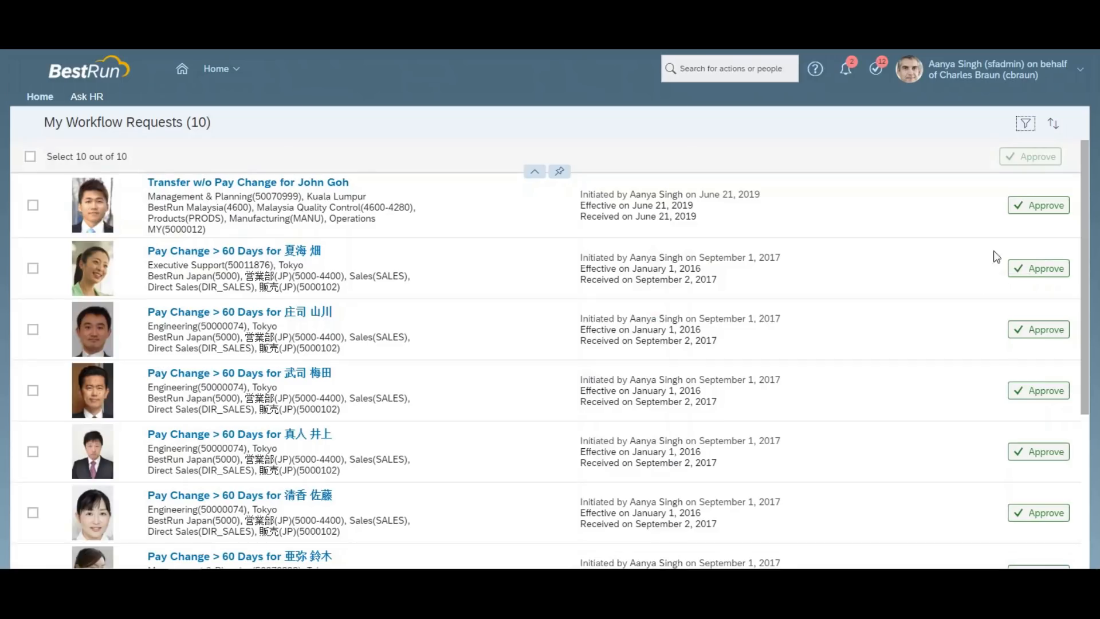
click(1027, 212)
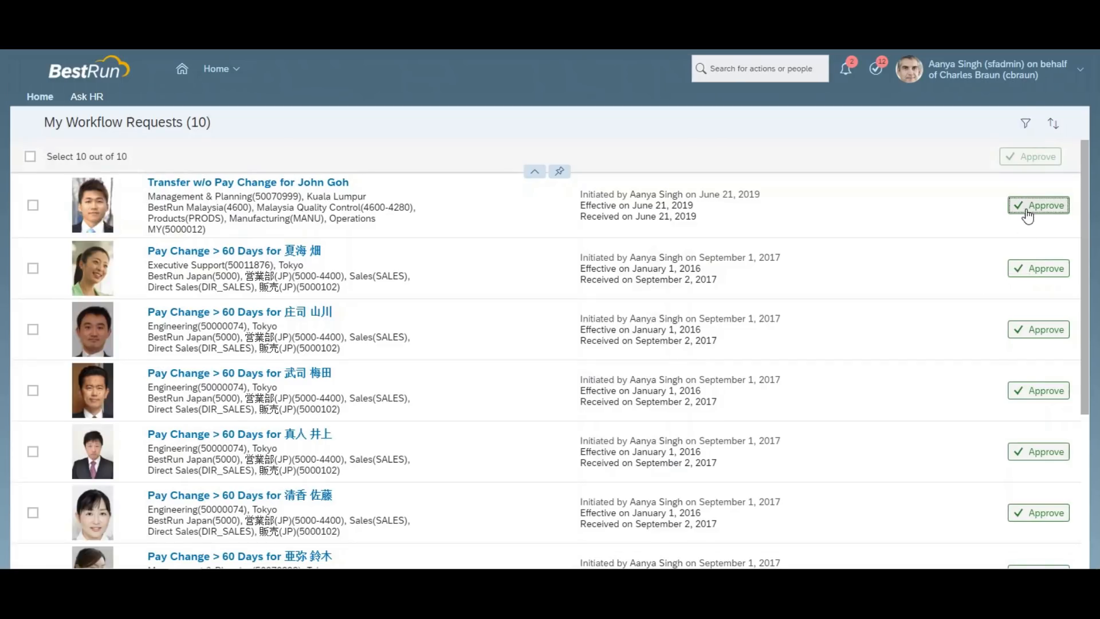
Proxy as the second approver, approve the Transfer w/o Pay Change, then Become Self.
click(1007, 68)
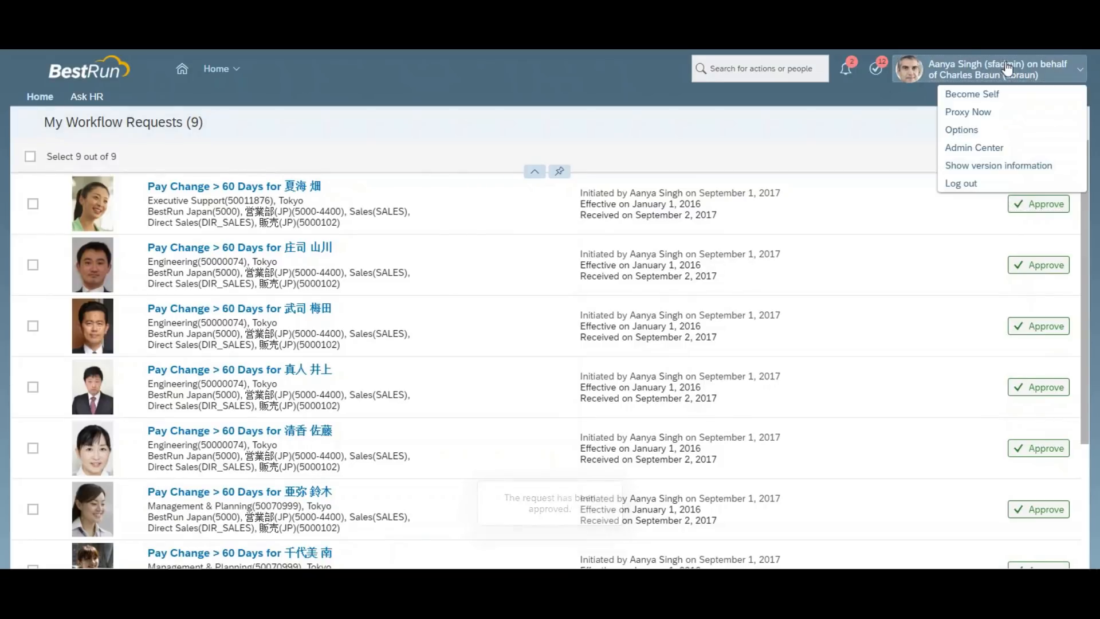
click(968, 112)
text(tessa wa)
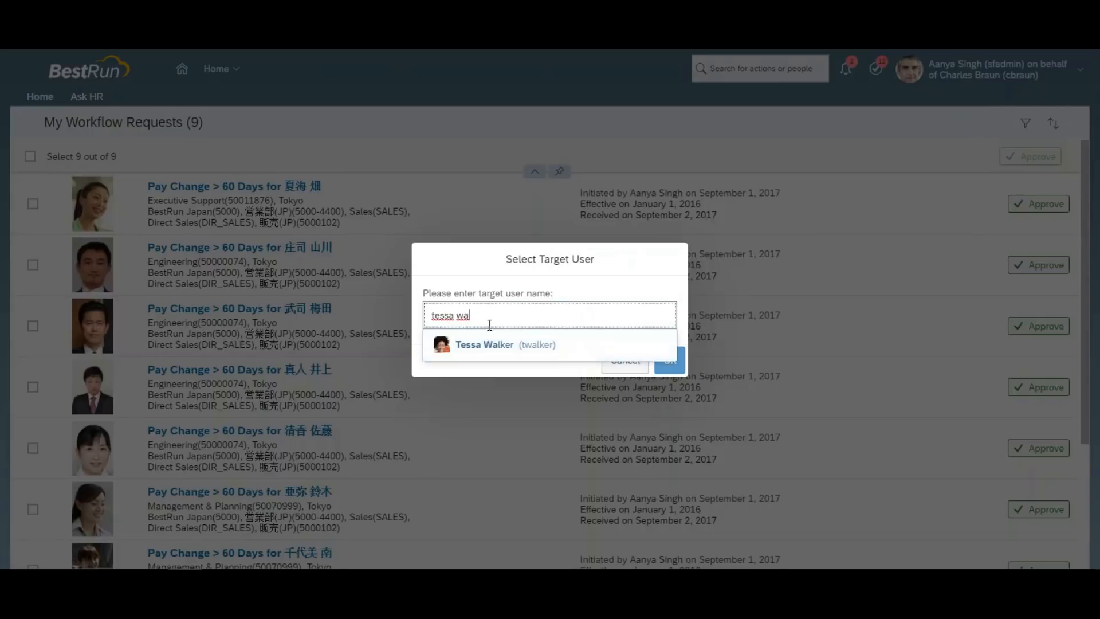
click(488, 344)
click(668, 360)
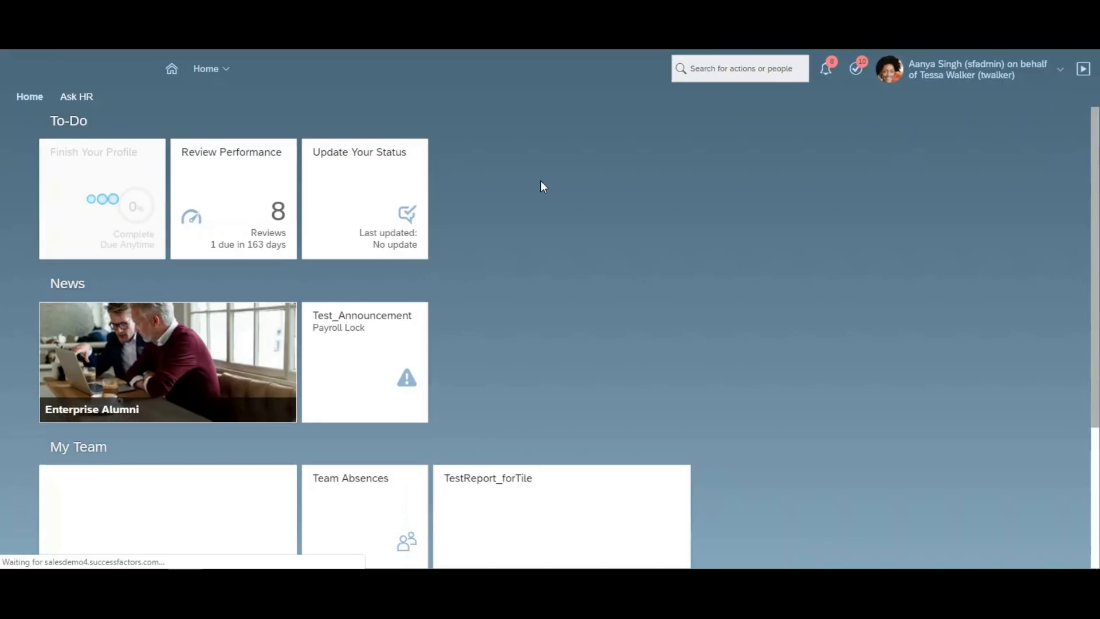
click(512, 174)
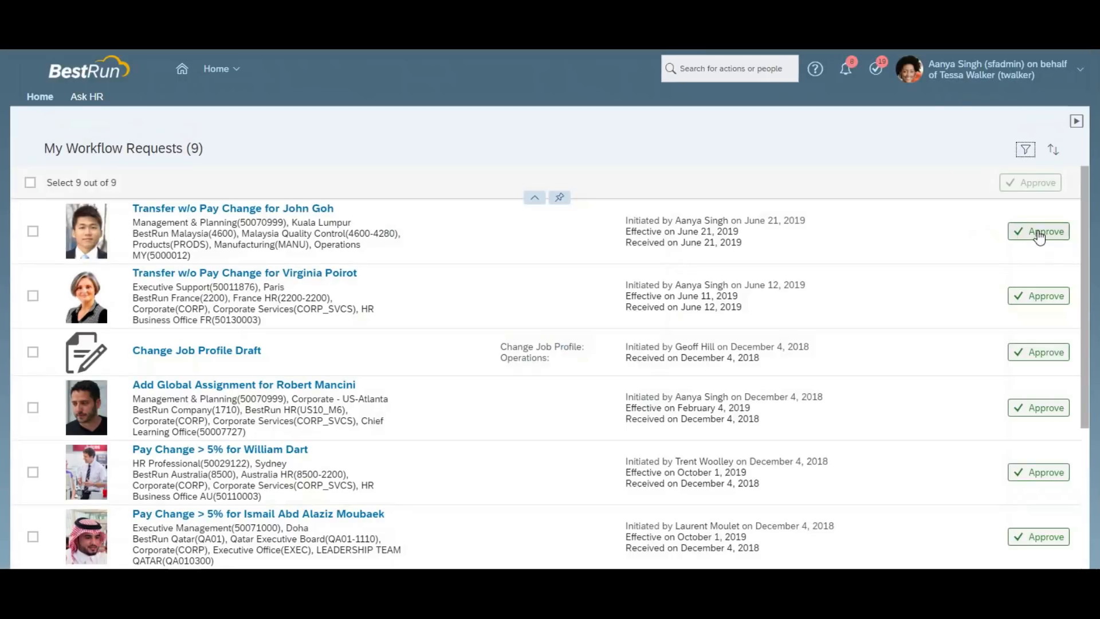
click(1039, 232)
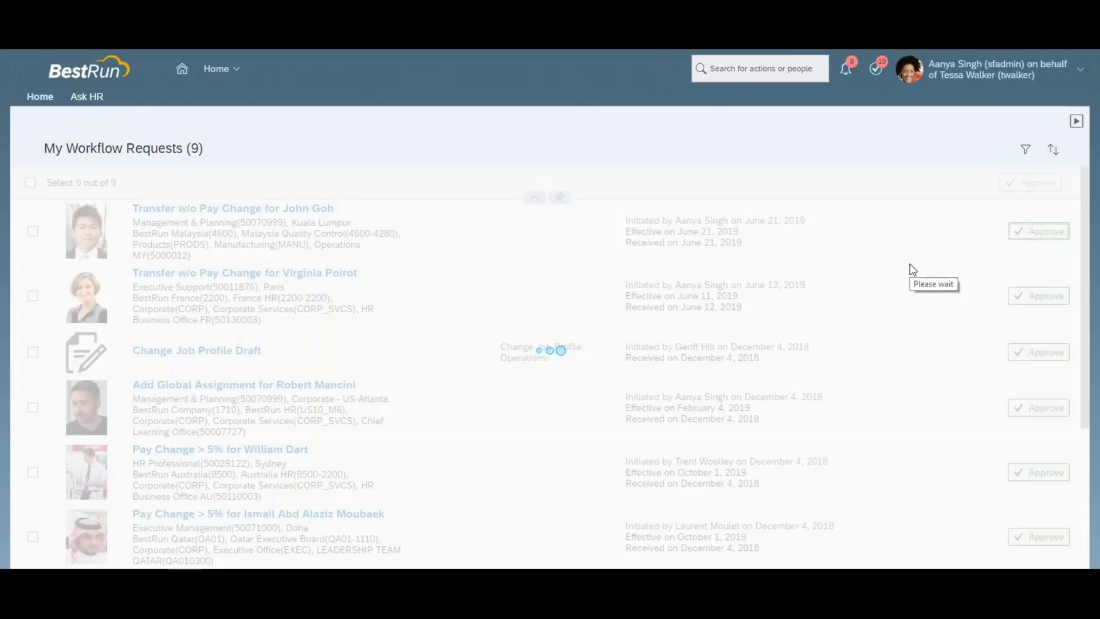
click(1000, 72)
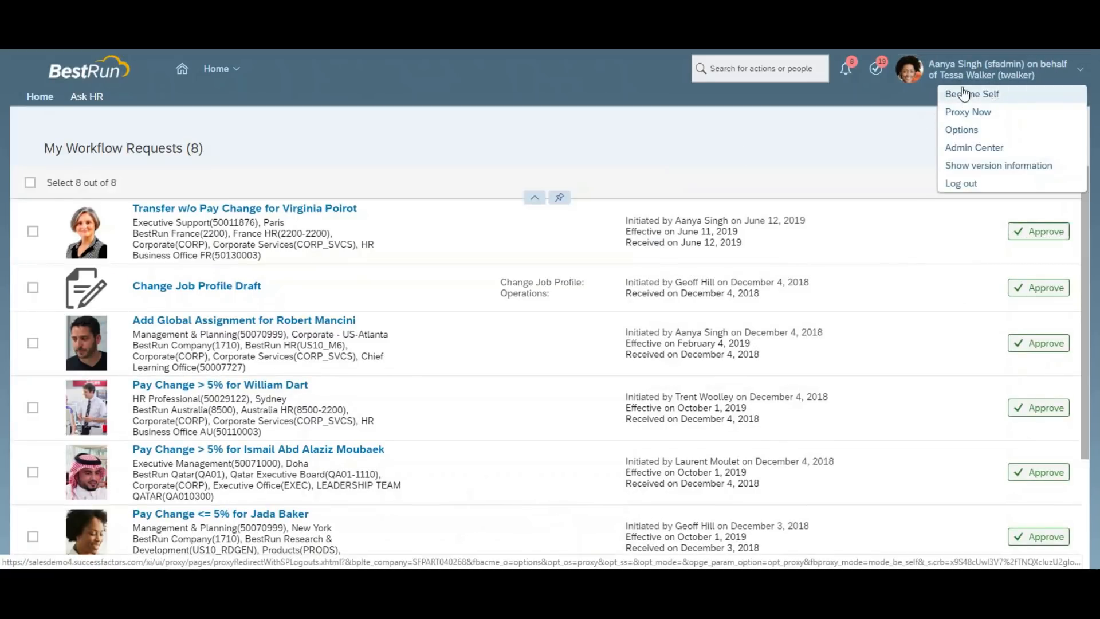
click(965, 94)
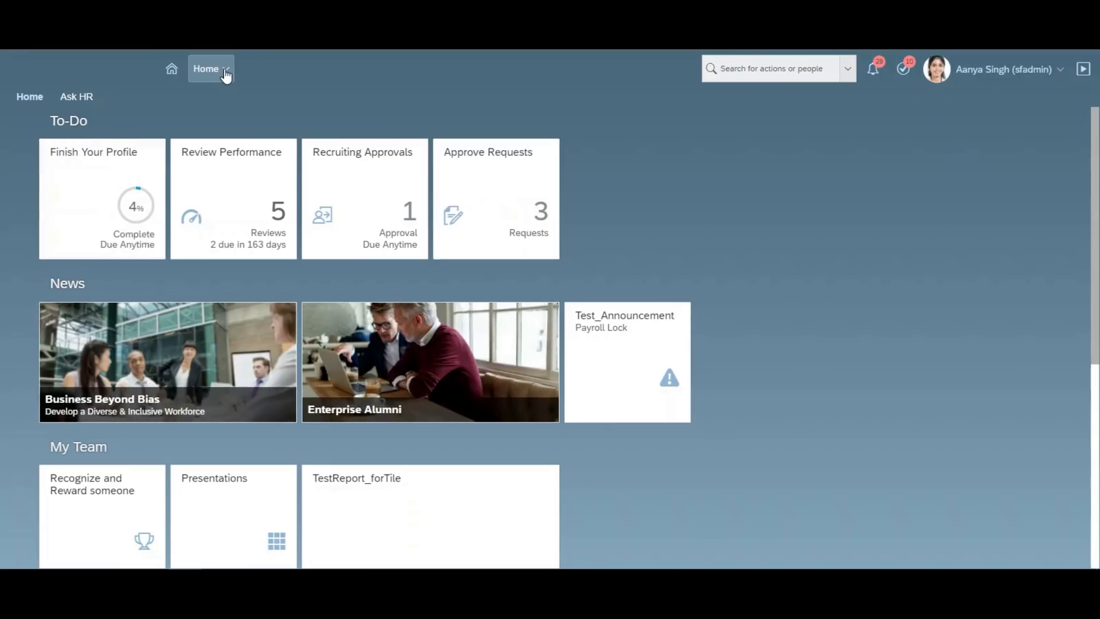
Open the Position Org Chart and set Search By to People.
click(226, 70)
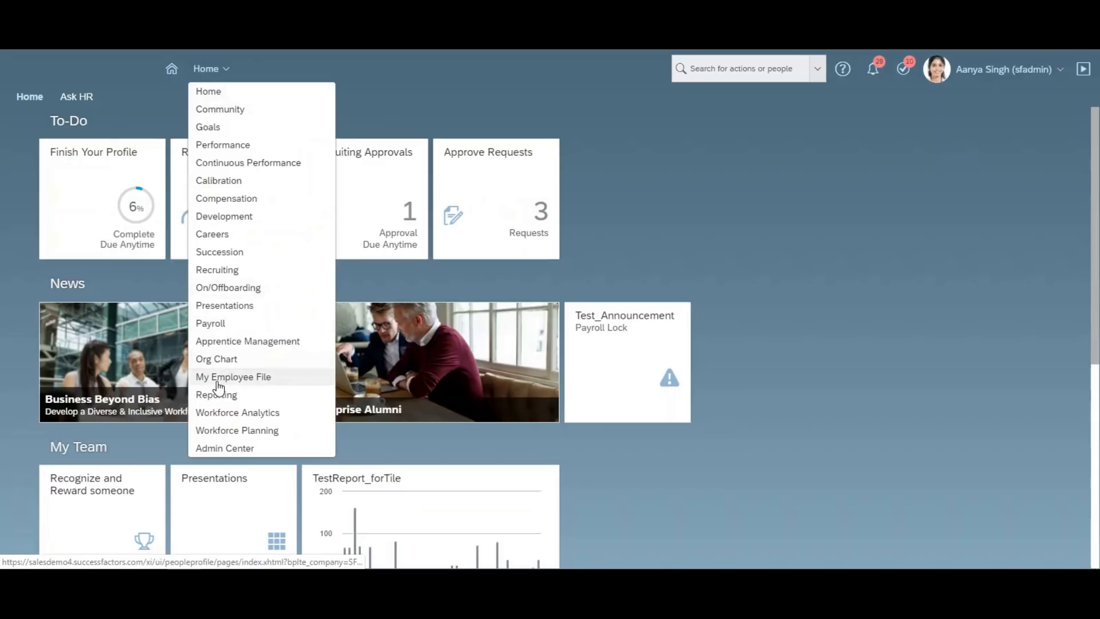
click(217, 357)
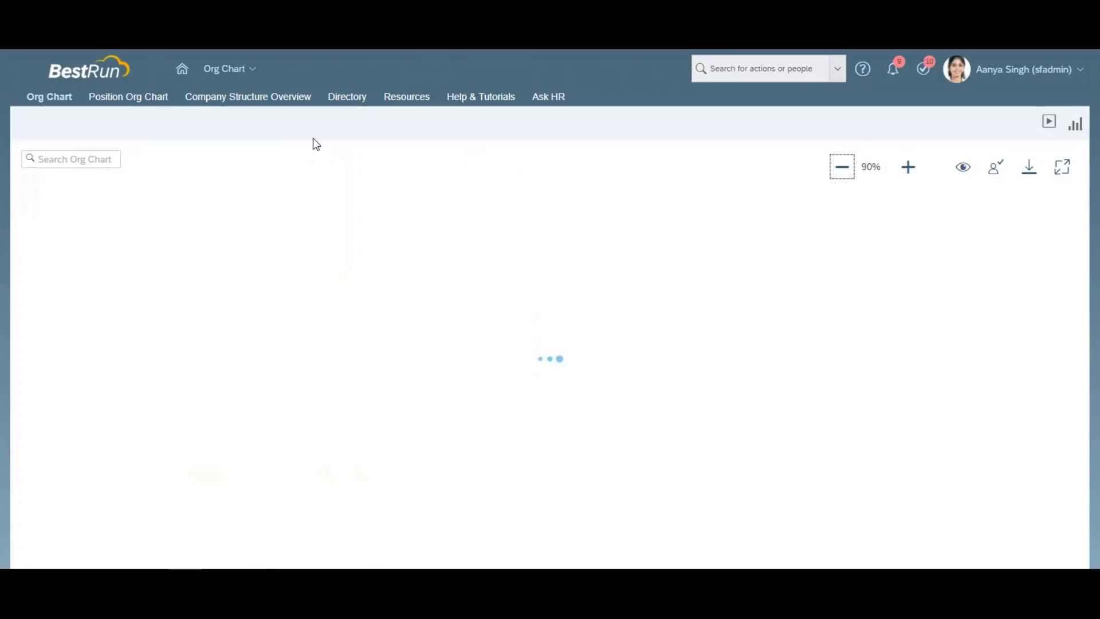
click(152, 104)
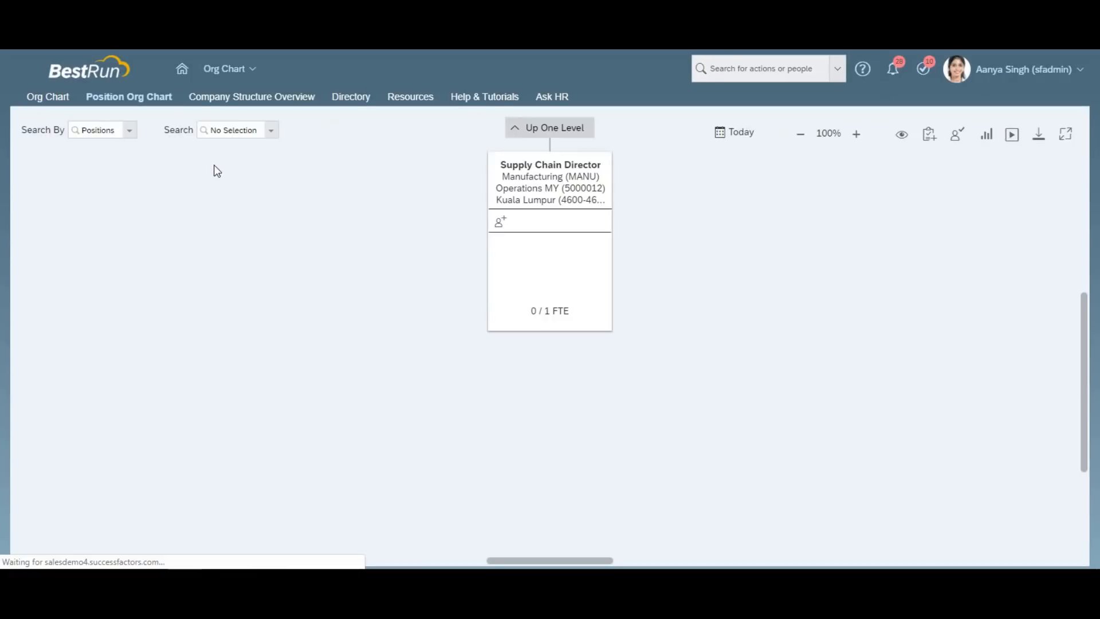
click(129, 133)
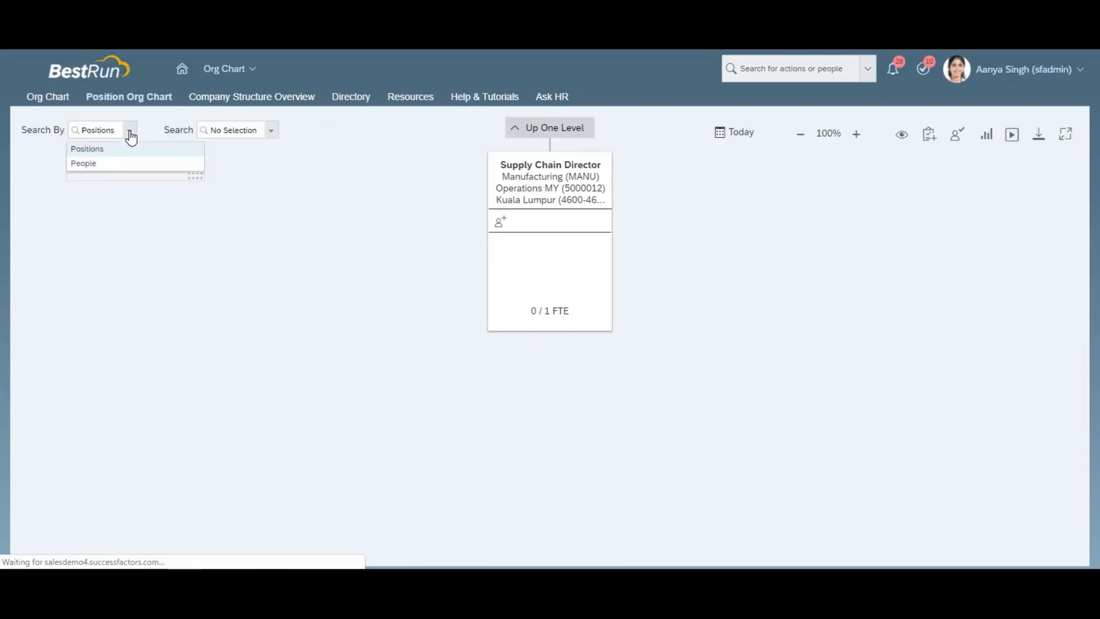
click(125, 166)
Find the employee, go Up One Level, and view the Supply Chain Director position details.
click(234, 135)
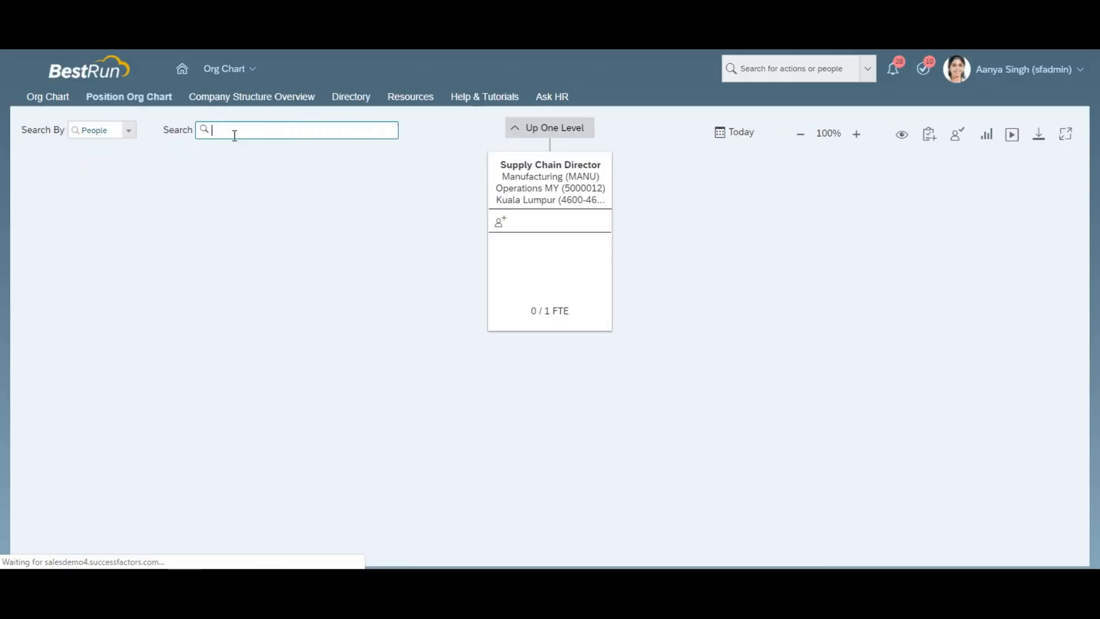
text(john go)
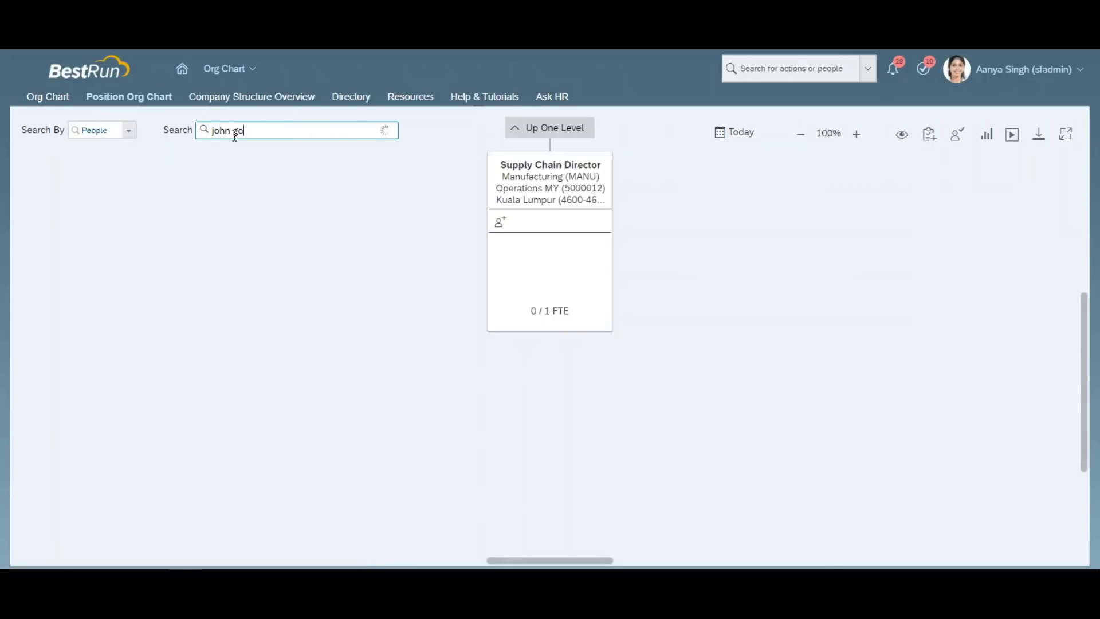
key(BackSpace)
text(h)
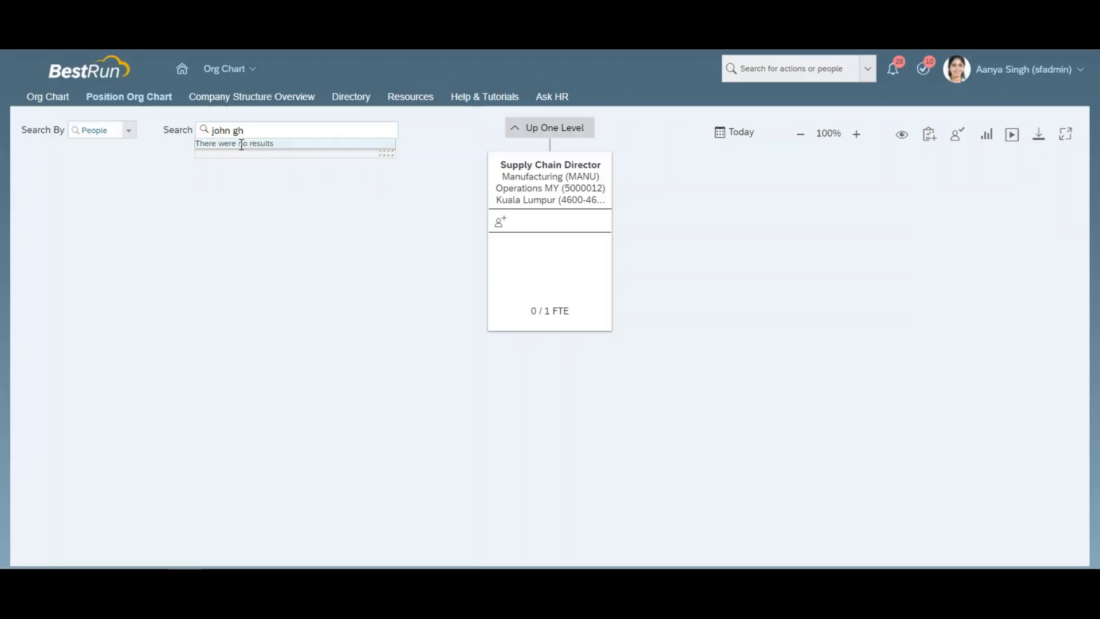
key(BackSpace)
text(o)
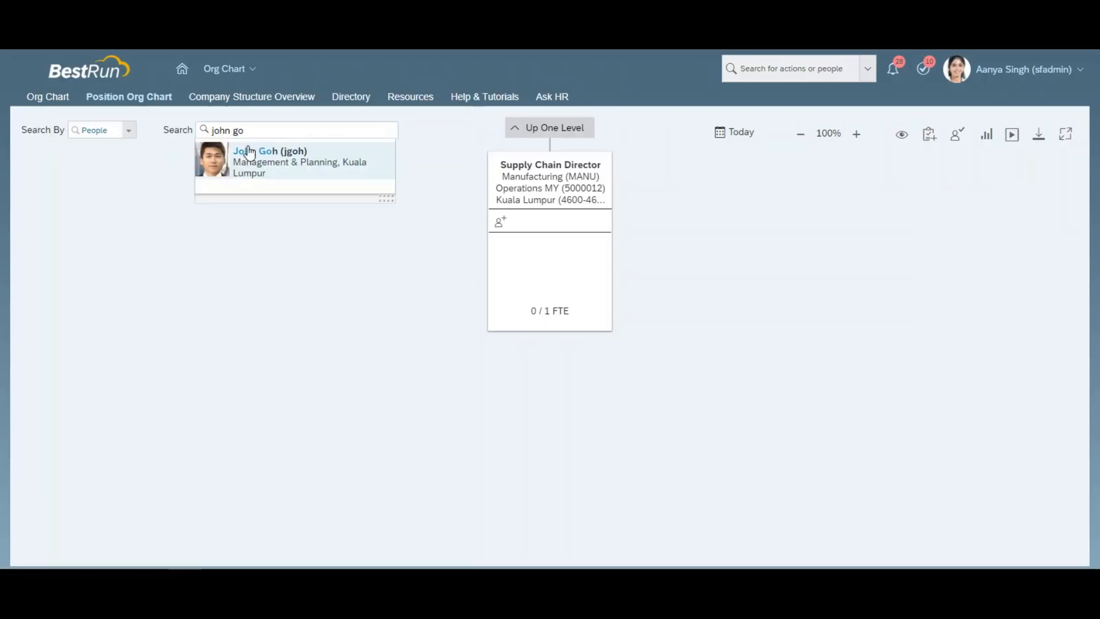
click(252, 164)
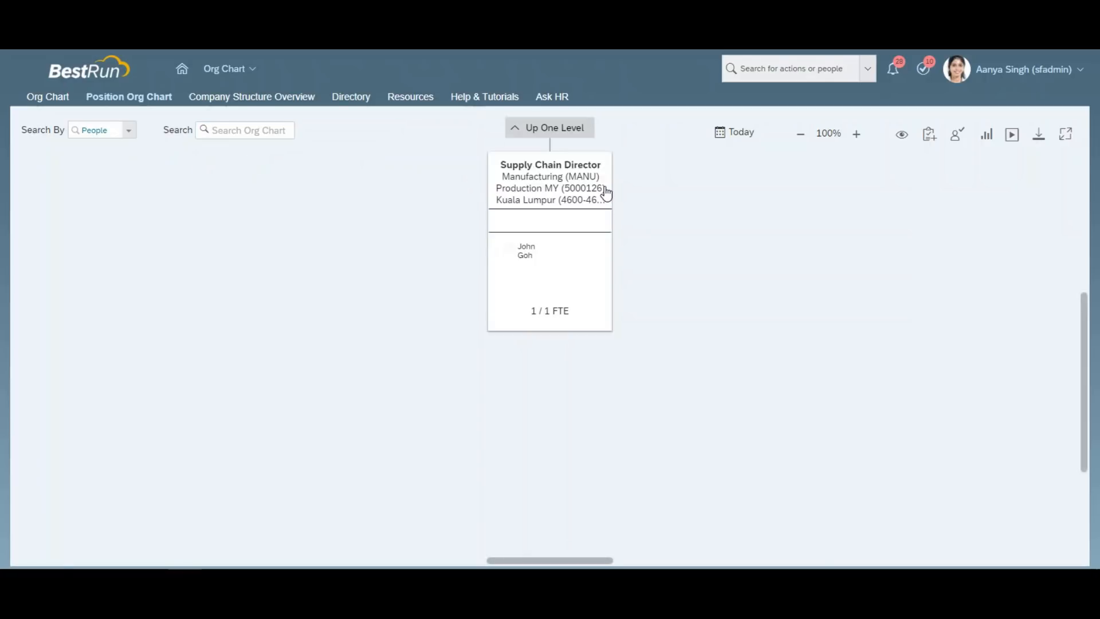
click(550, 133)
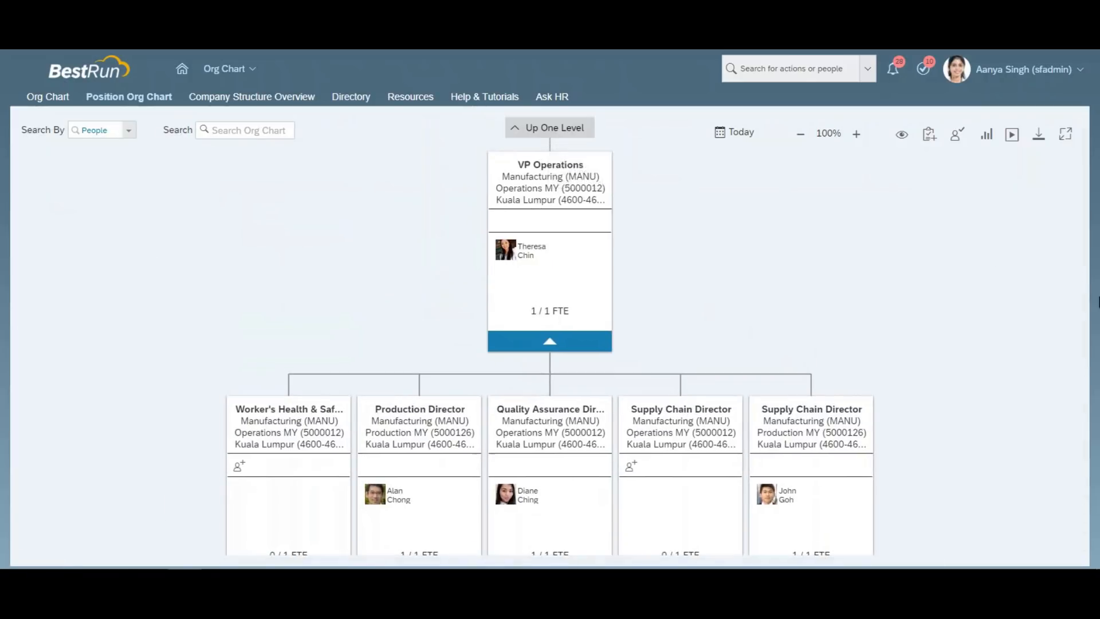
mouse_move(991, 462)
mouse_down()
mouse_move(969, 422)
mouse_move(995, 454)
mouse_up()
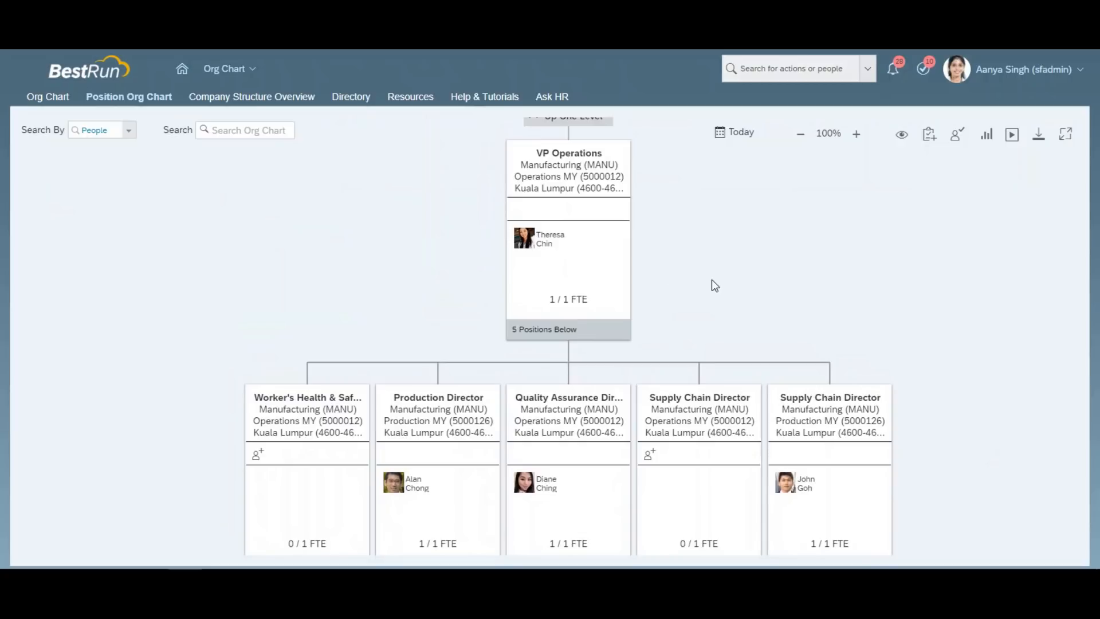
click(709, 414)
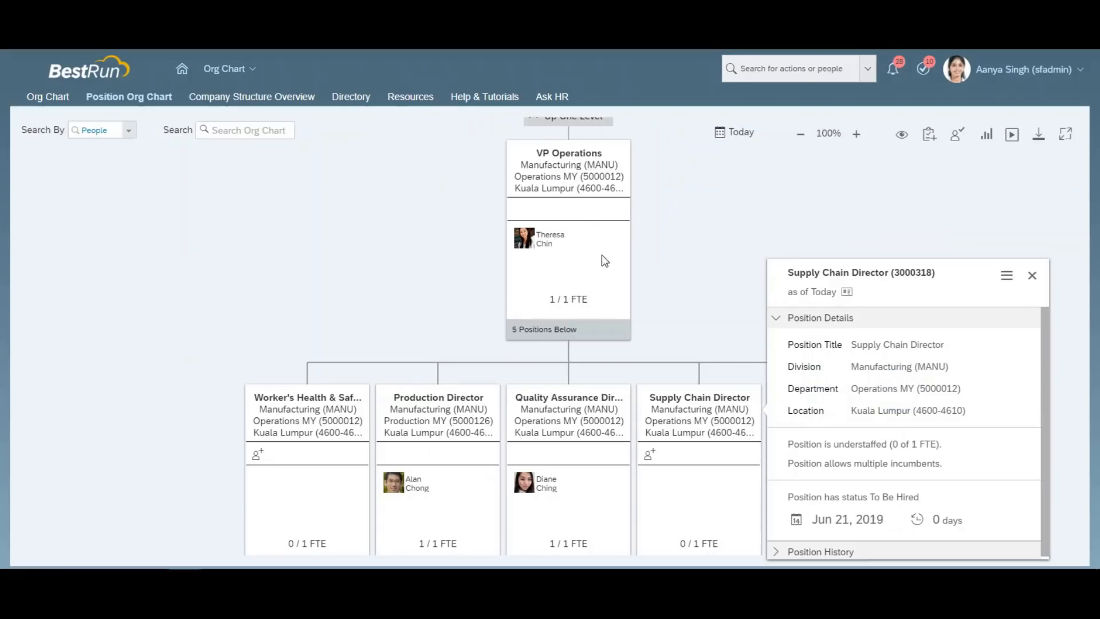
Check the rightmost Supply Chain Director card against the Paint note for vacant position 03001025.
click(697, 268)
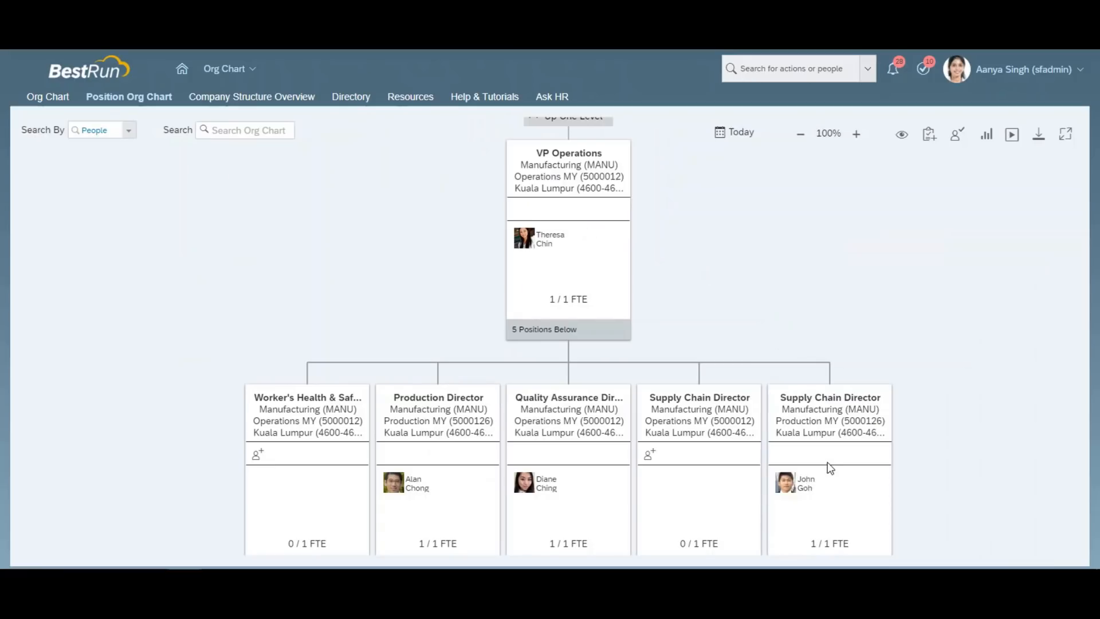
click(823, 402)
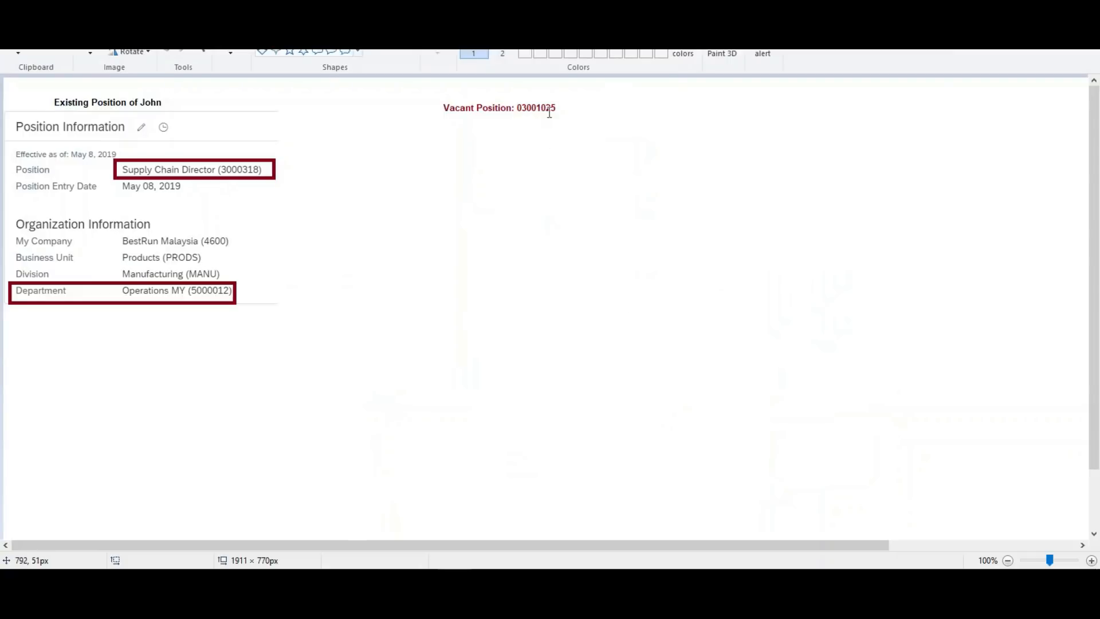
click(499, 109)
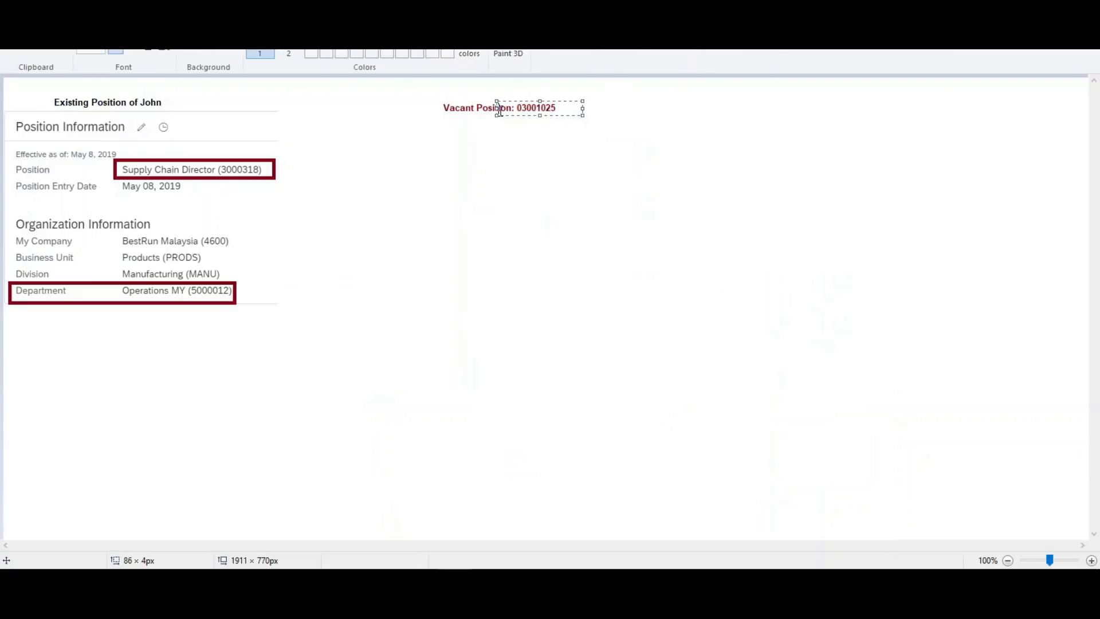
click(519, 142)
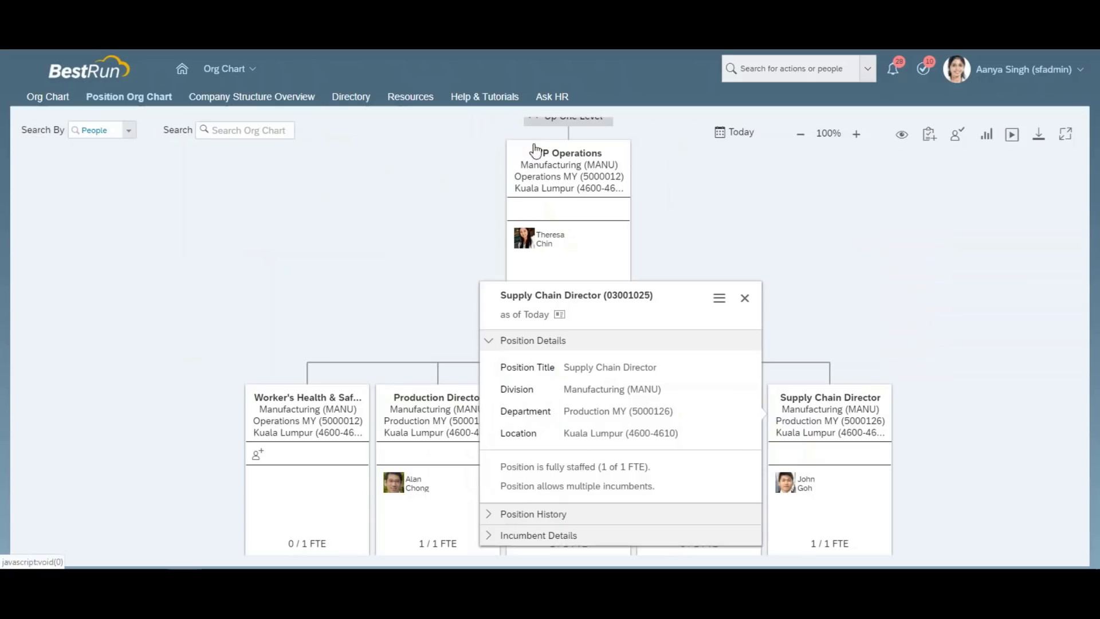
click(960, 406)
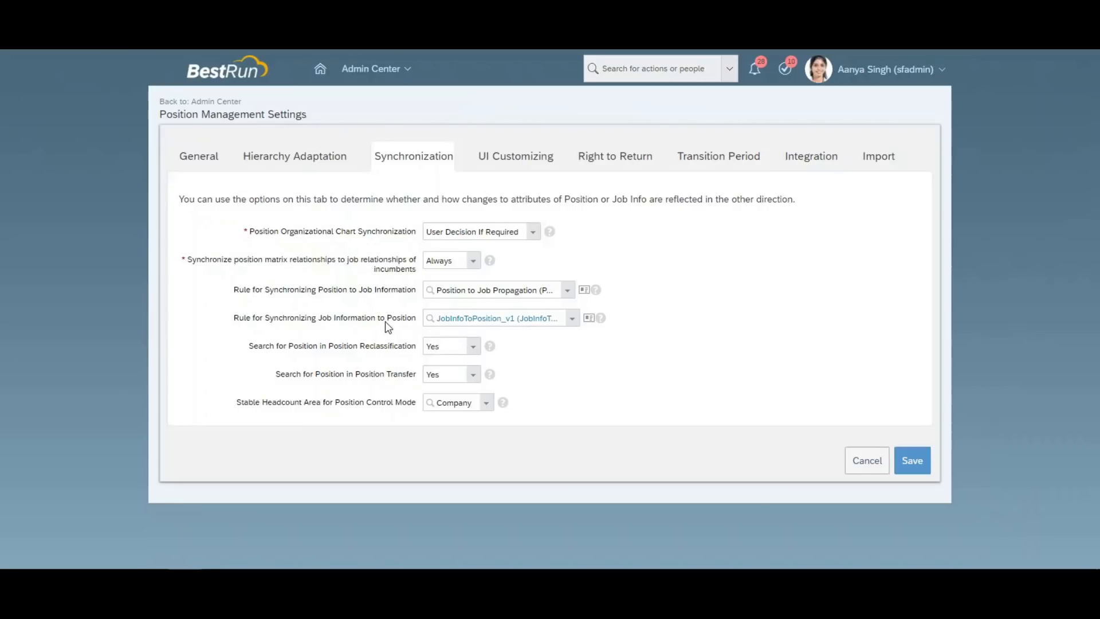
Set Search for Position in Position Transfer to No, save, and return to the org chart.
click(473, 348)
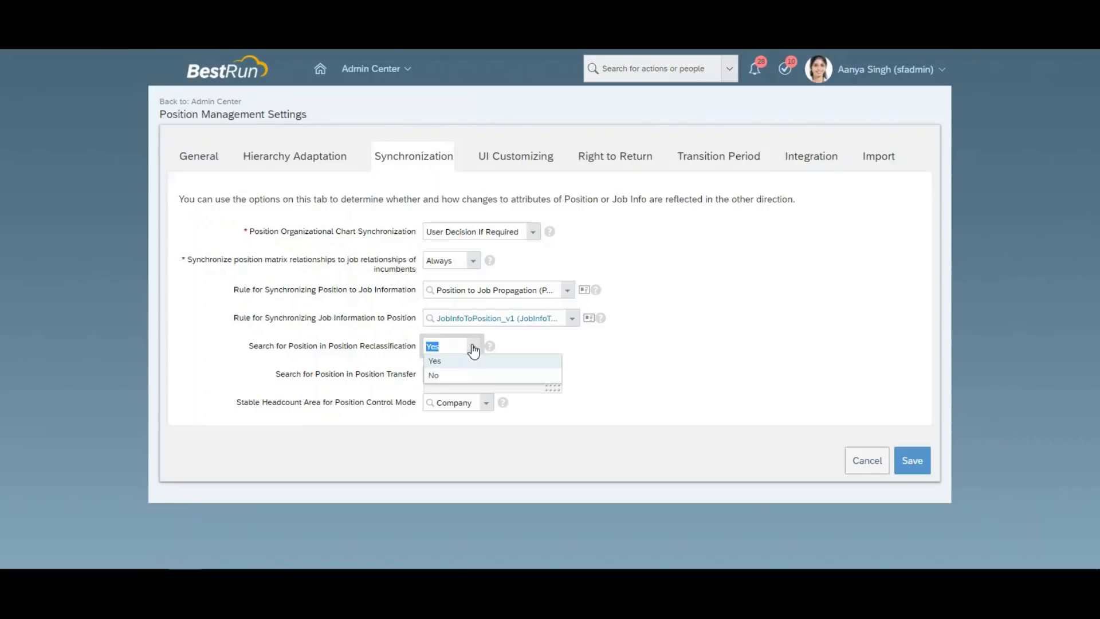
click(666, 416)
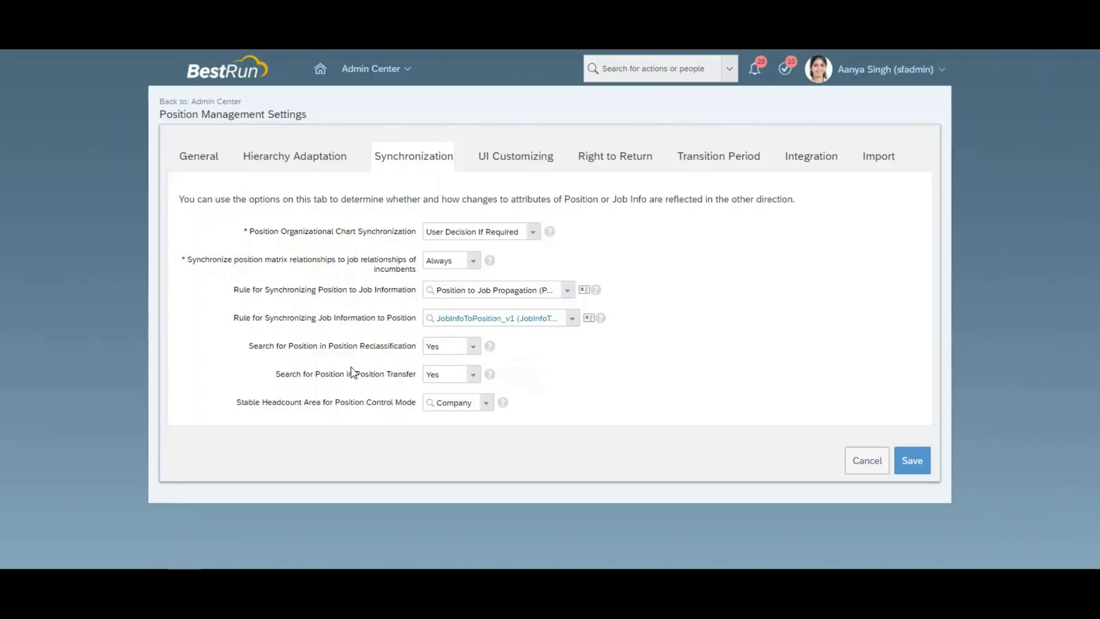
click(474, 375)
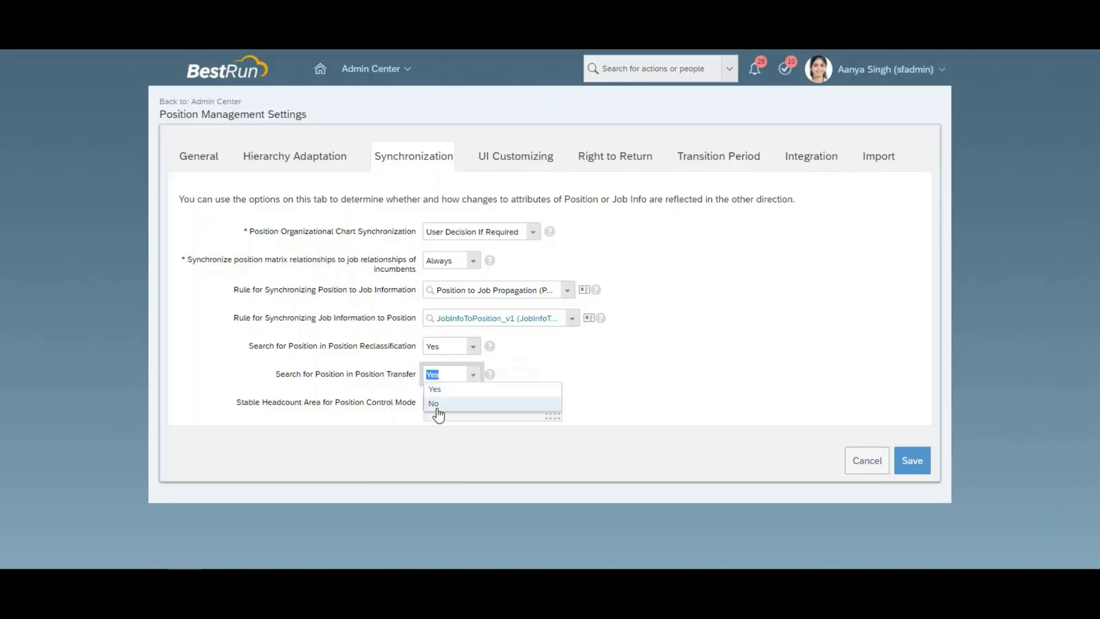
click(436, 405)
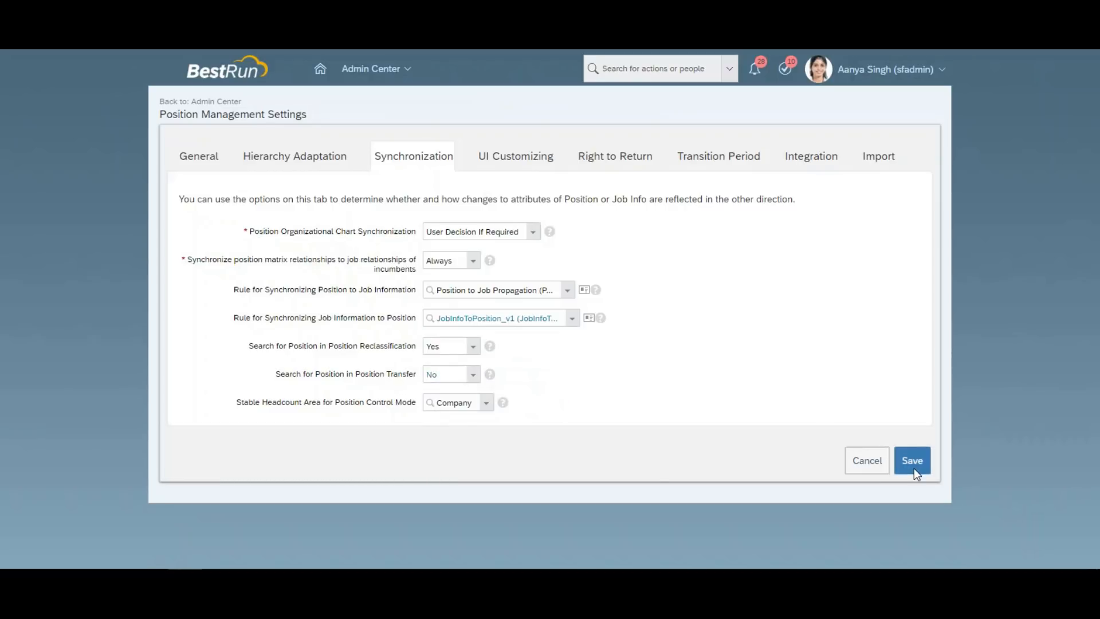
click(912, 461)
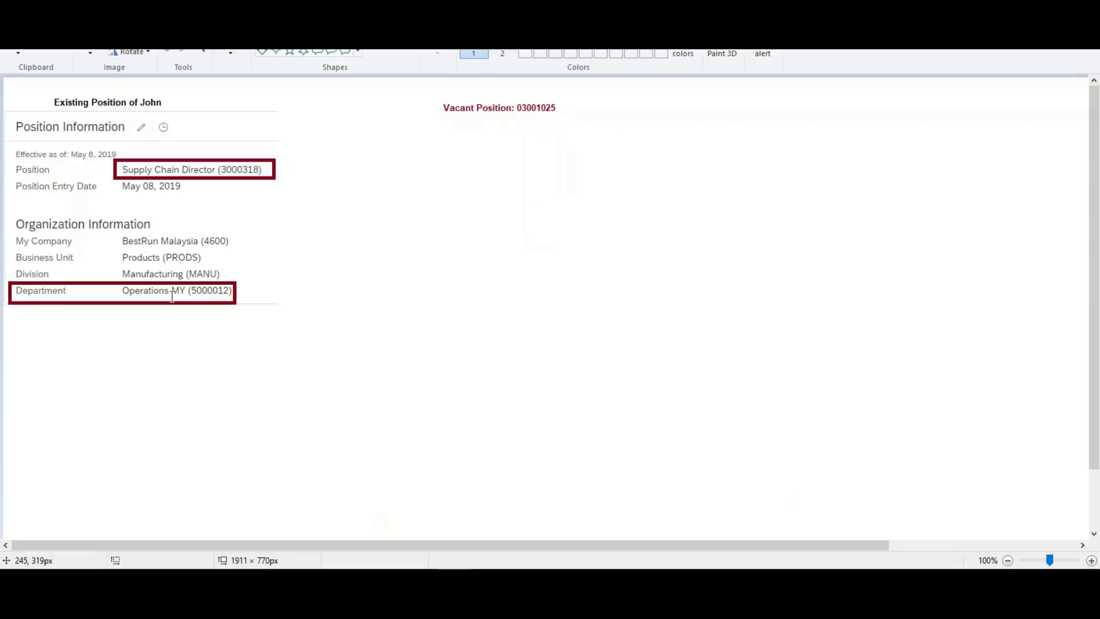
key(alt+Tab)
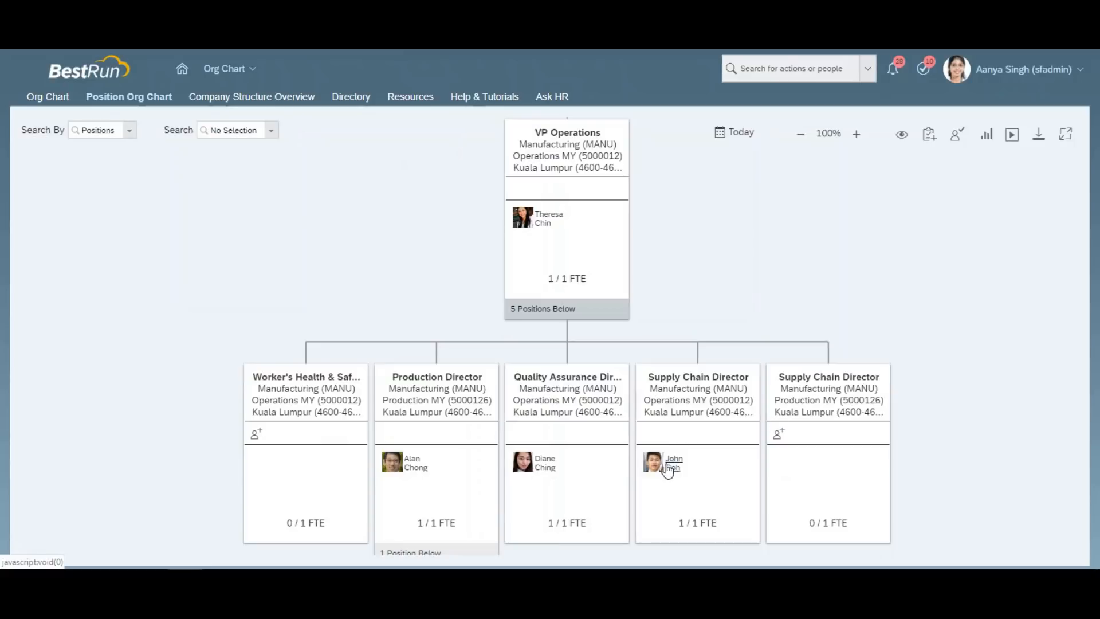
Open the employee's profile from the org chart and choose Change Job and Compensation Info > Job Information.
click(664, 462)
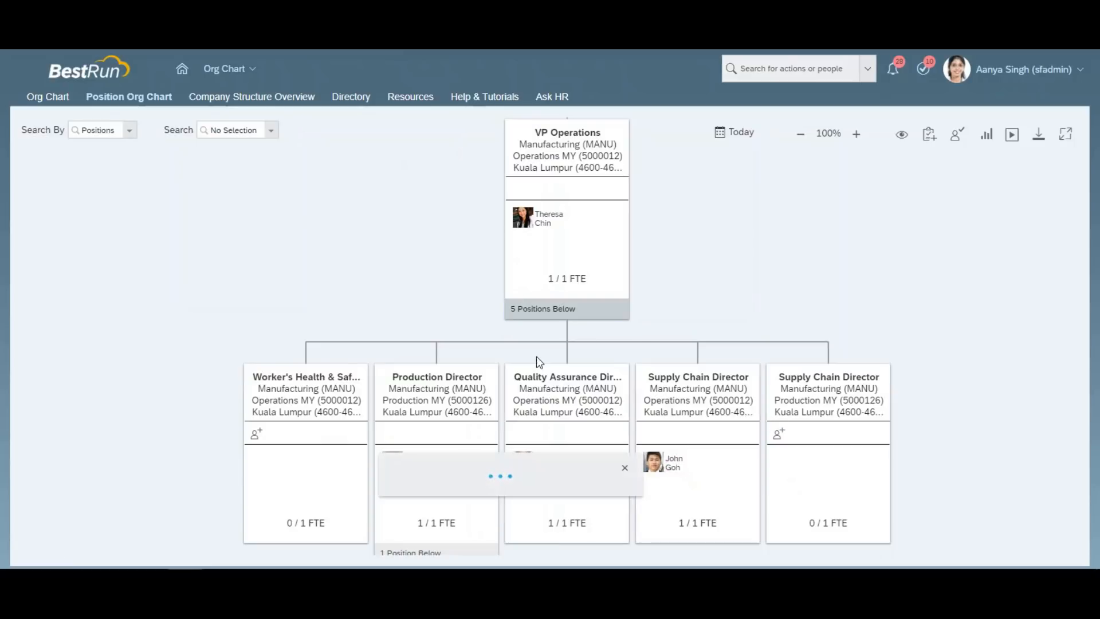
click(458, 313)
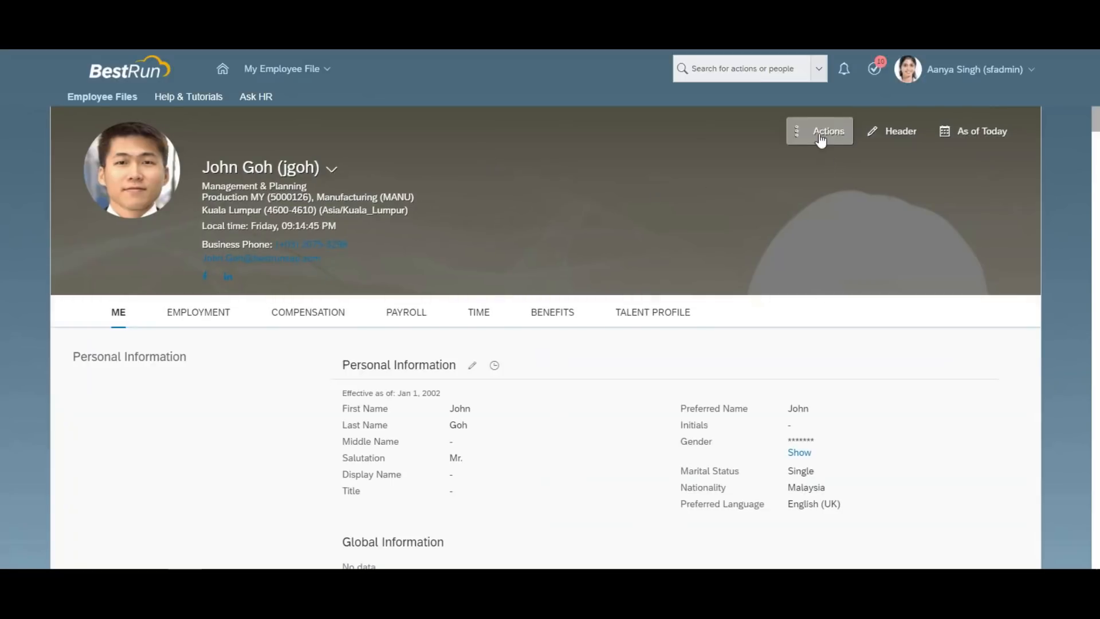
click(819, 135)
click(774, 188)
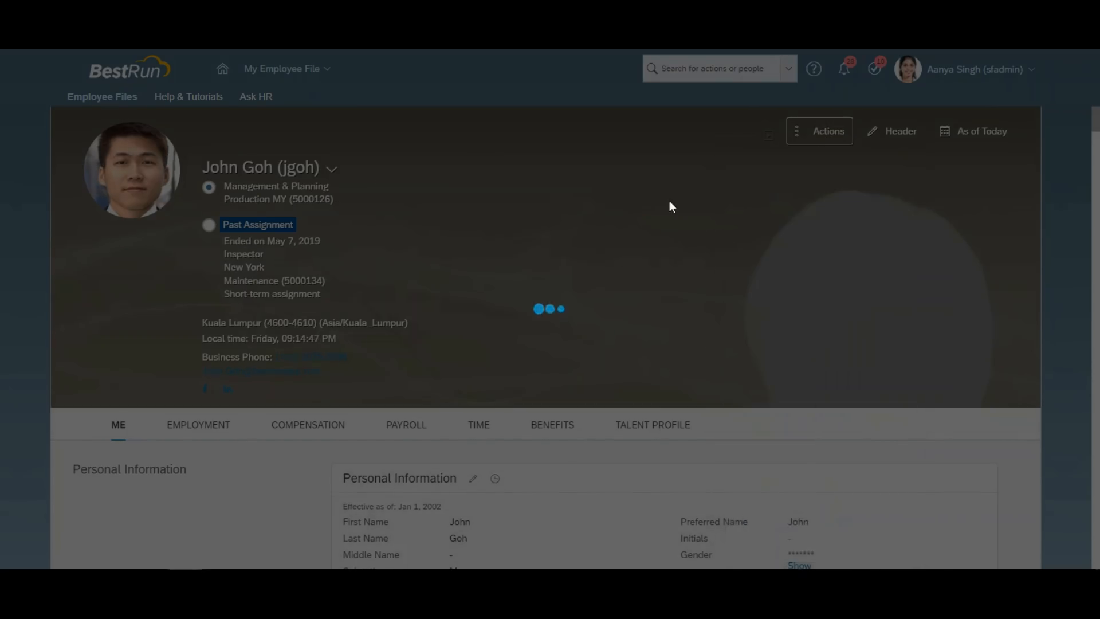
click(159, 178)
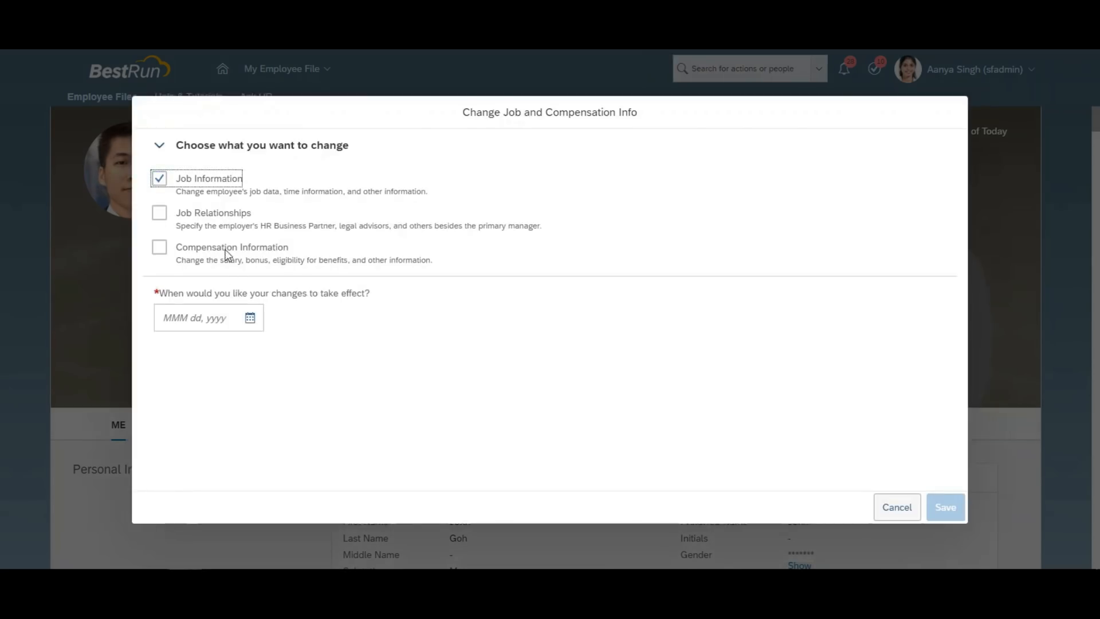
Set Jun 21, 2019 and Department Operations MY (5000012), save, copy the first approver's name, and confirm.
click(246, 322)
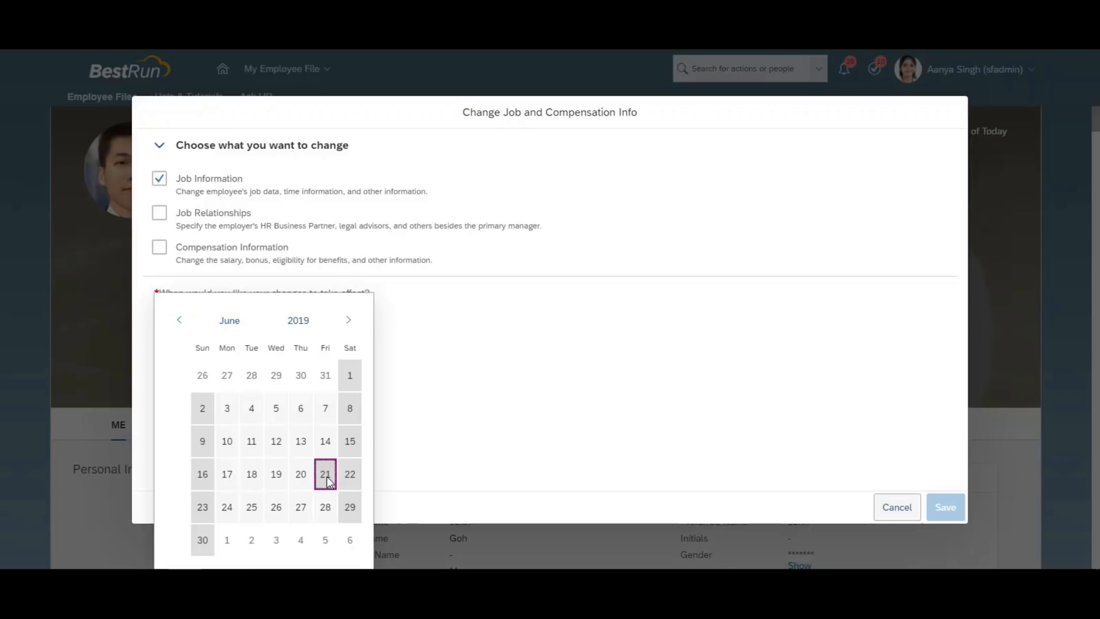
click(329, 480)
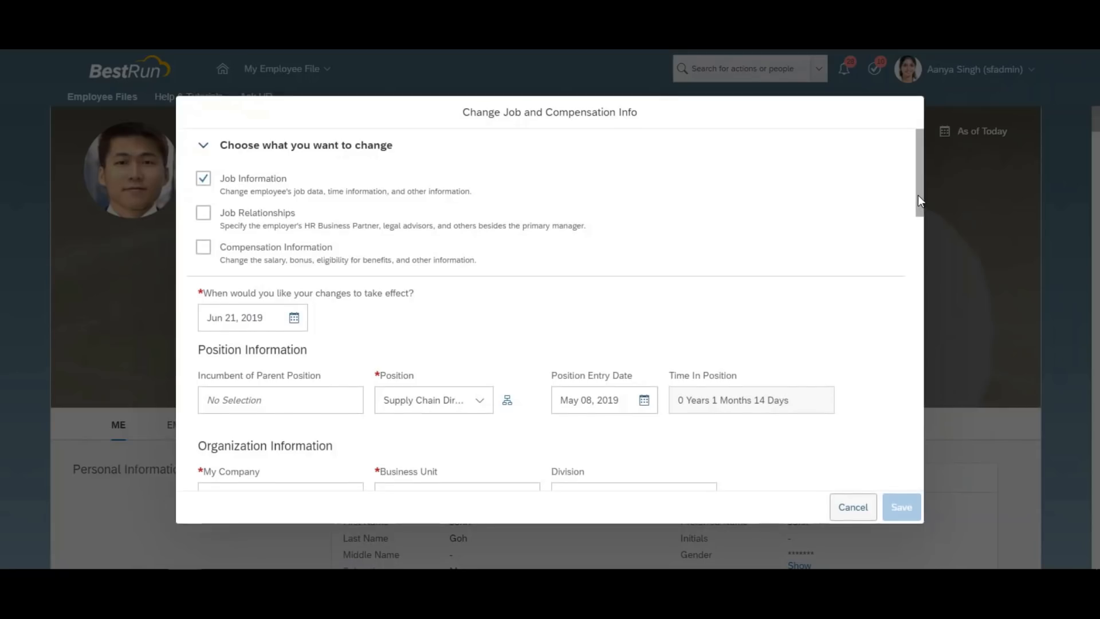
drag(918, 199, 919, 277)
click(350, 216)
click(300, 246)
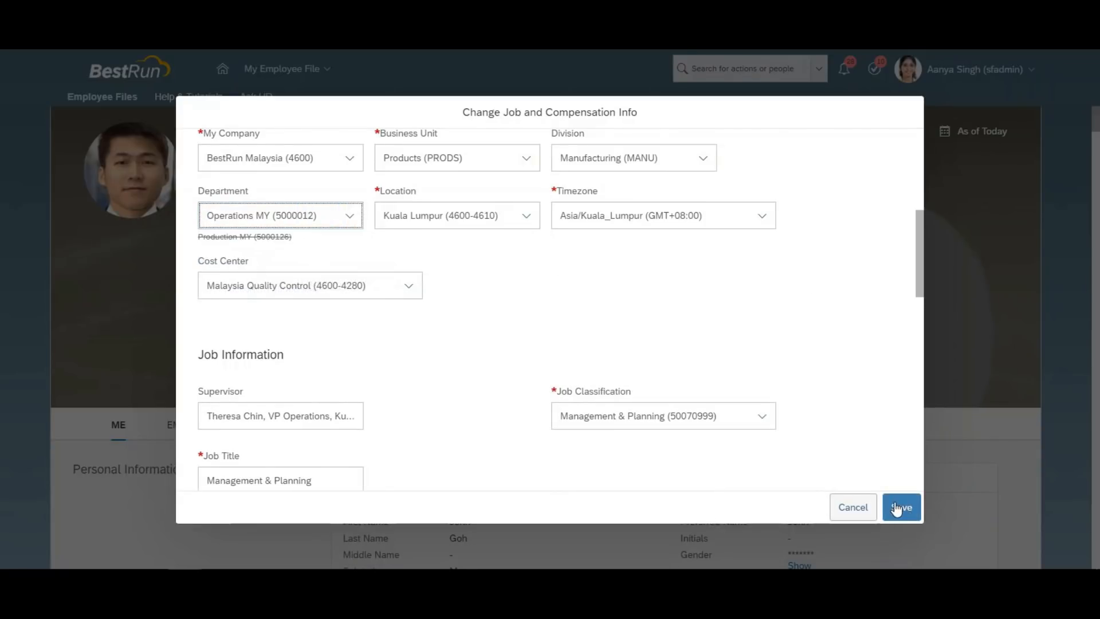
click(898, 507)
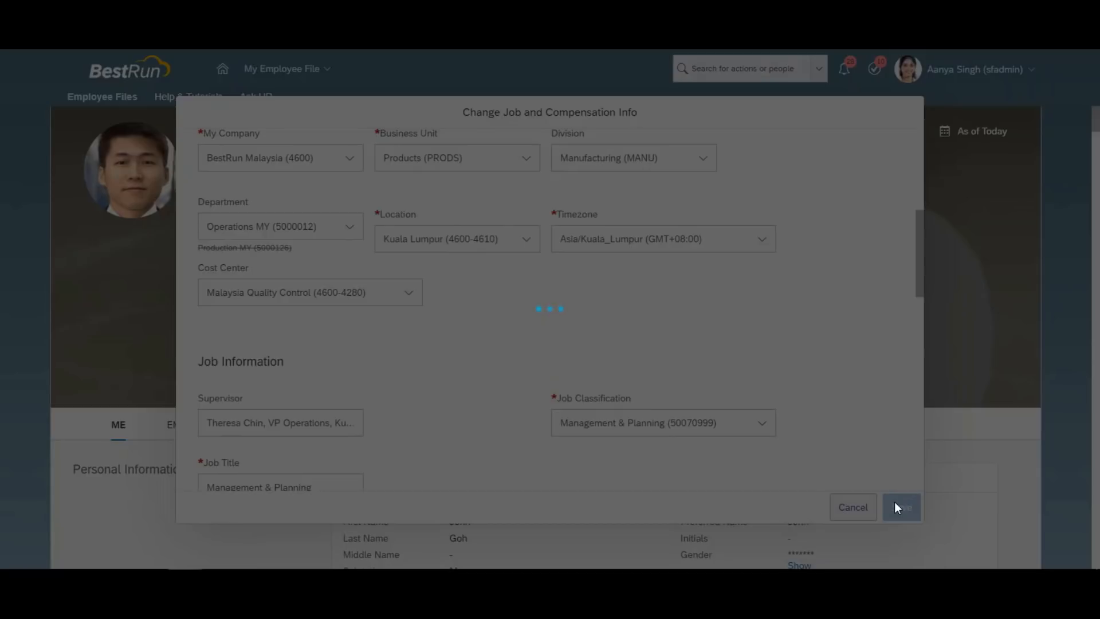
click(445, 336)
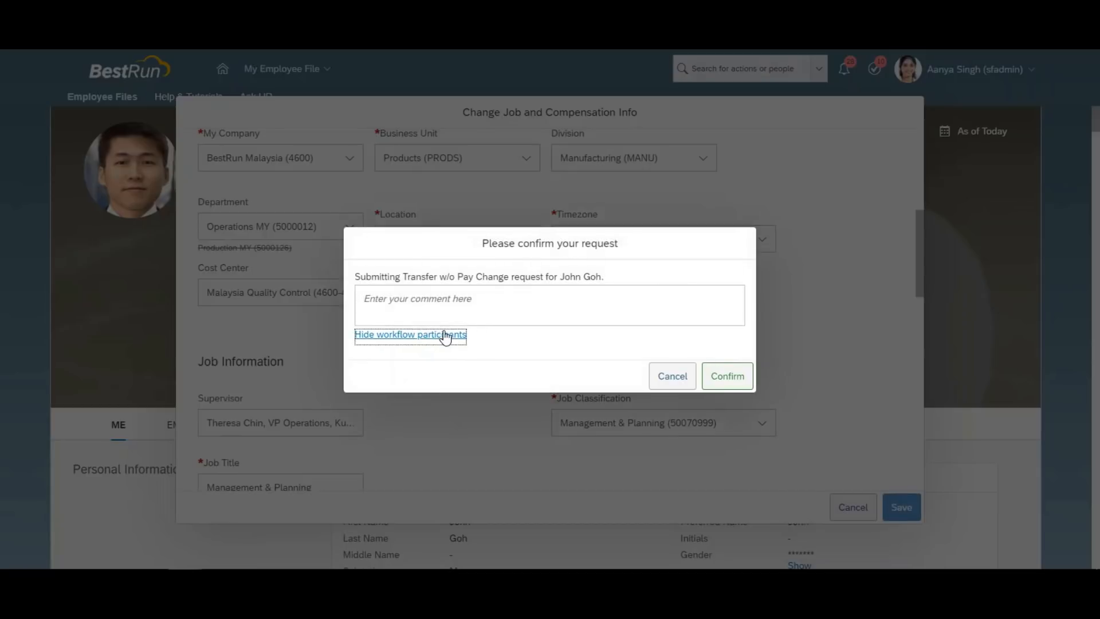
drag(486, 275, 422, 273)
key(ctrl+c)
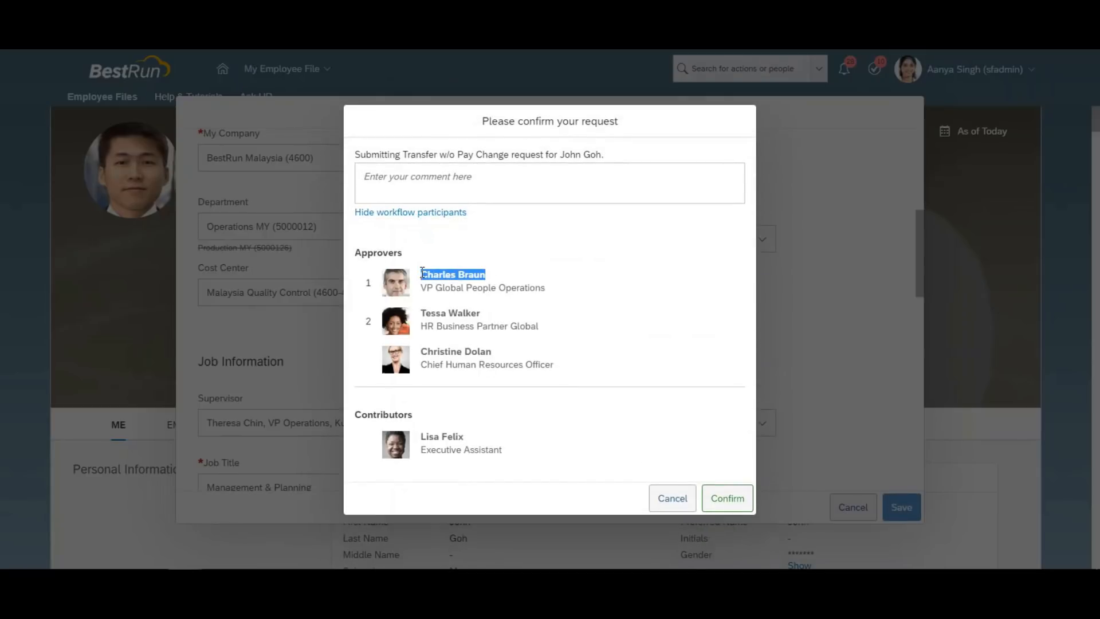
click(730, 498)
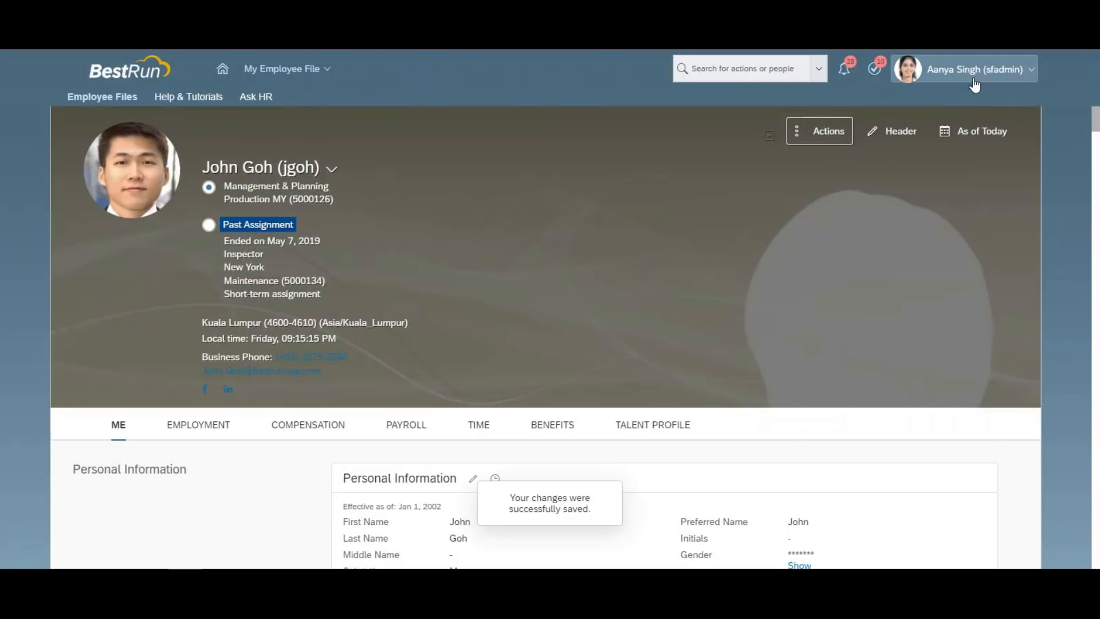
Proxy as the first approver using the pasted name and approve the Transfer w/o Pay Change.
click(979, 68)
click(916, 93)
key(ctrl+v)
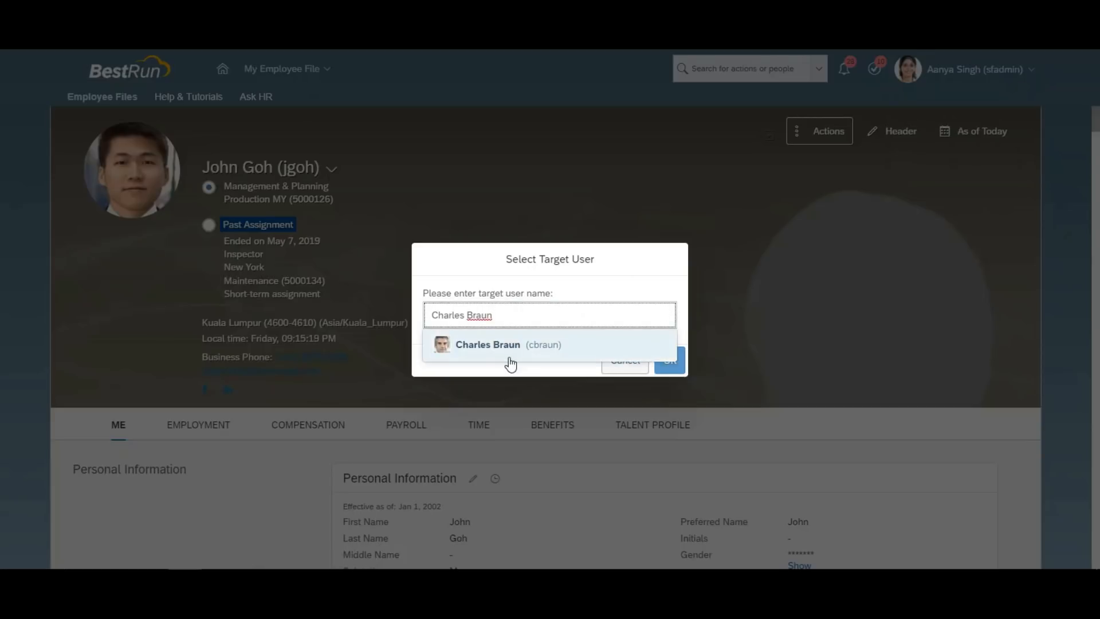
click(504, 344)
click(670, 361)
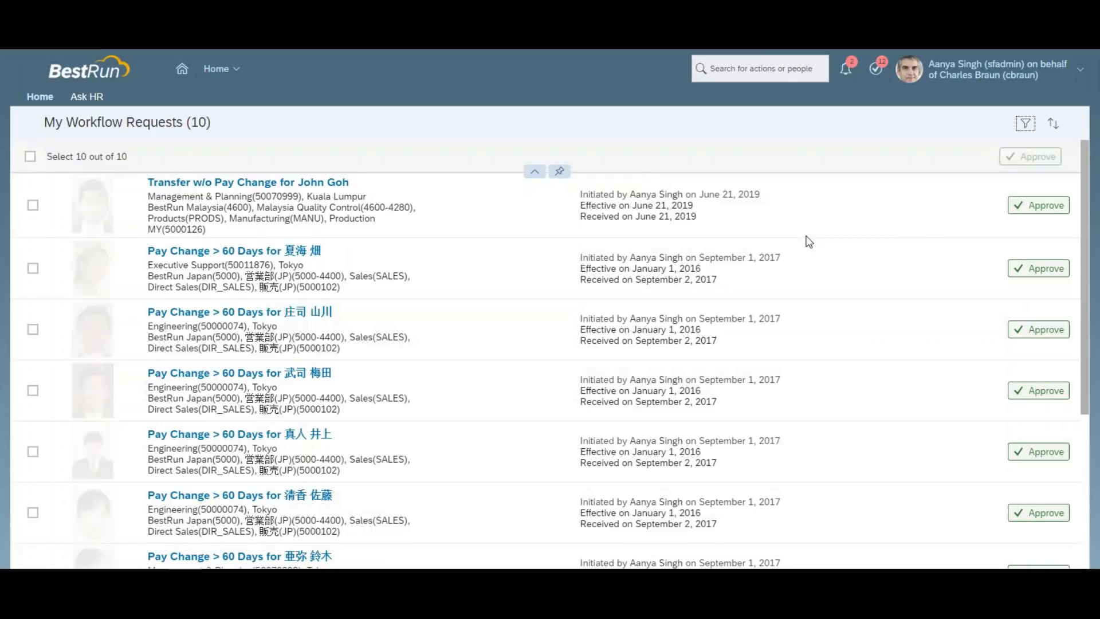
click(1032, 208)
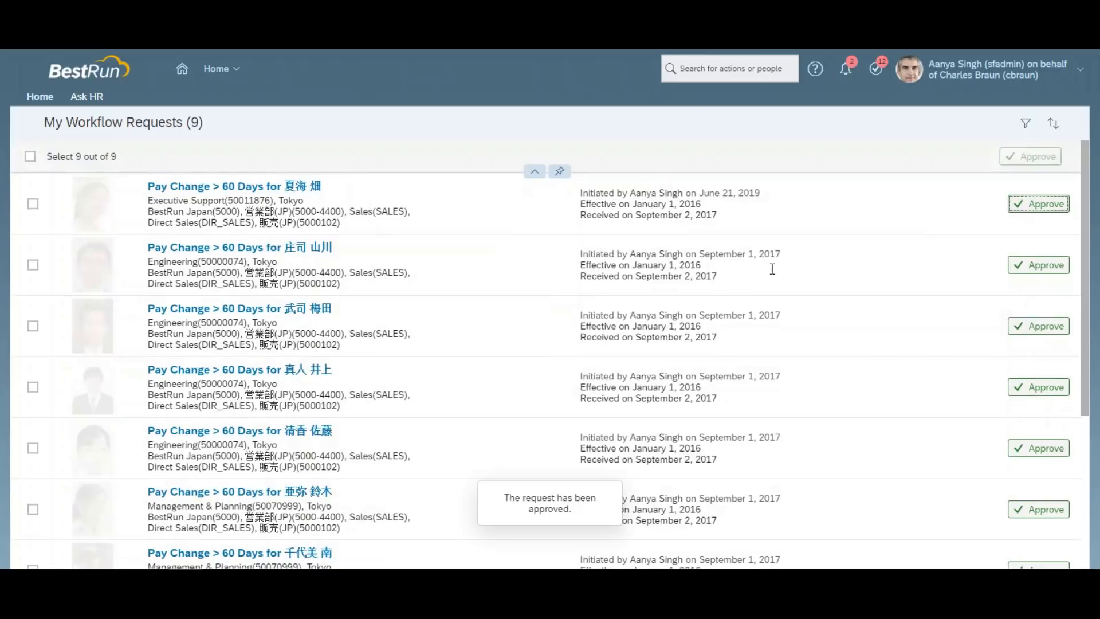
Proxy as the HR business partner, approve the employee's transfer from Approve Requests, then Become Self.
click(1000, 69)
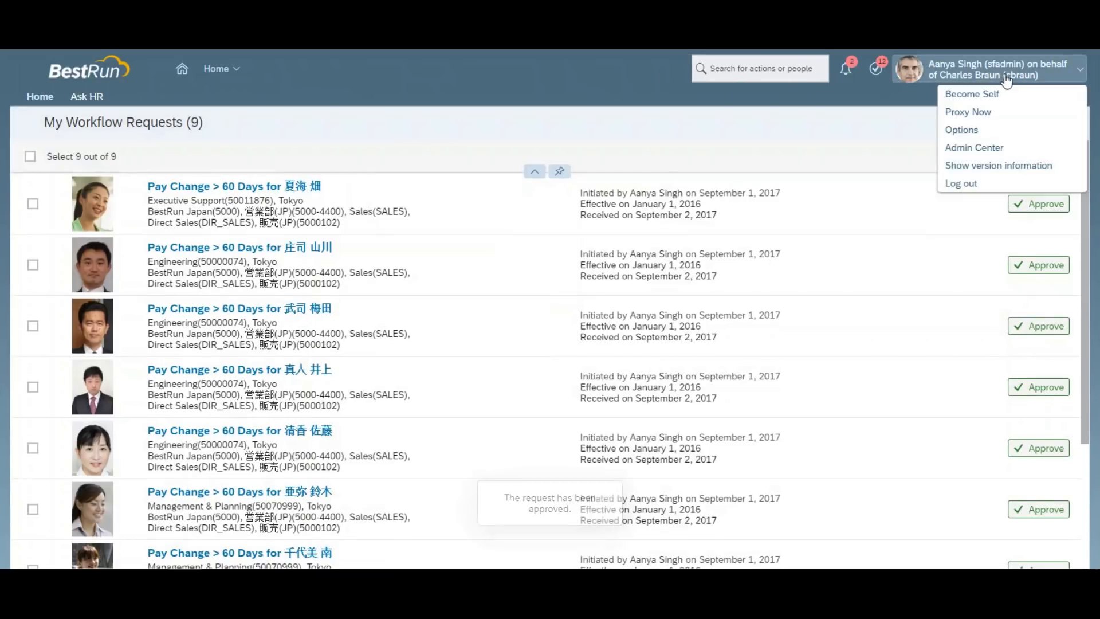
click(968, 112)
text(tessa)
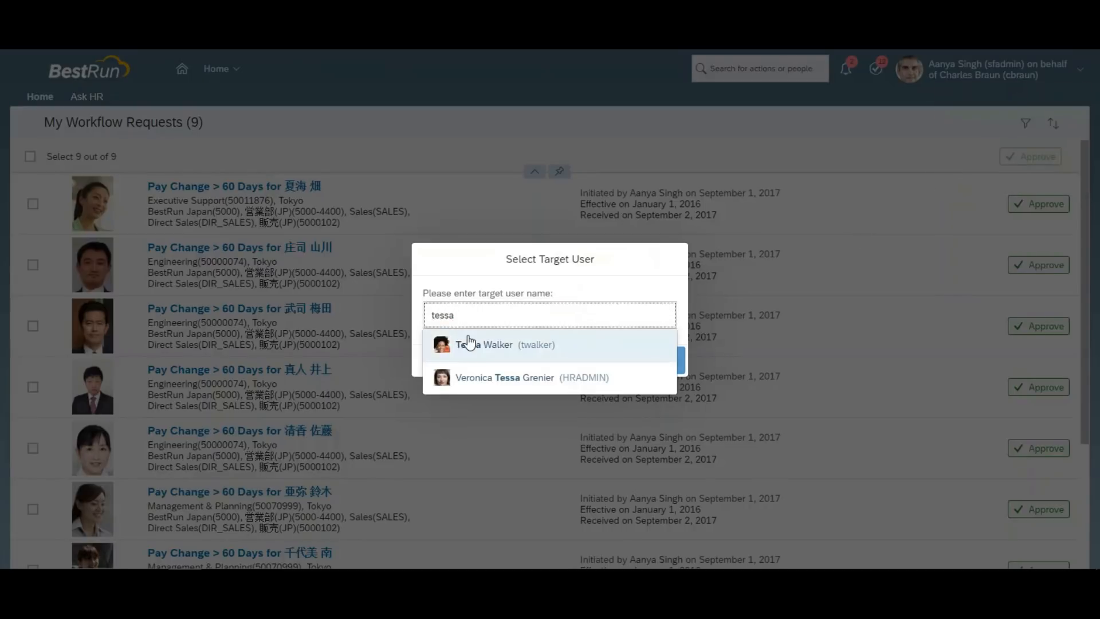
click(469, 344)
click(665, 360)
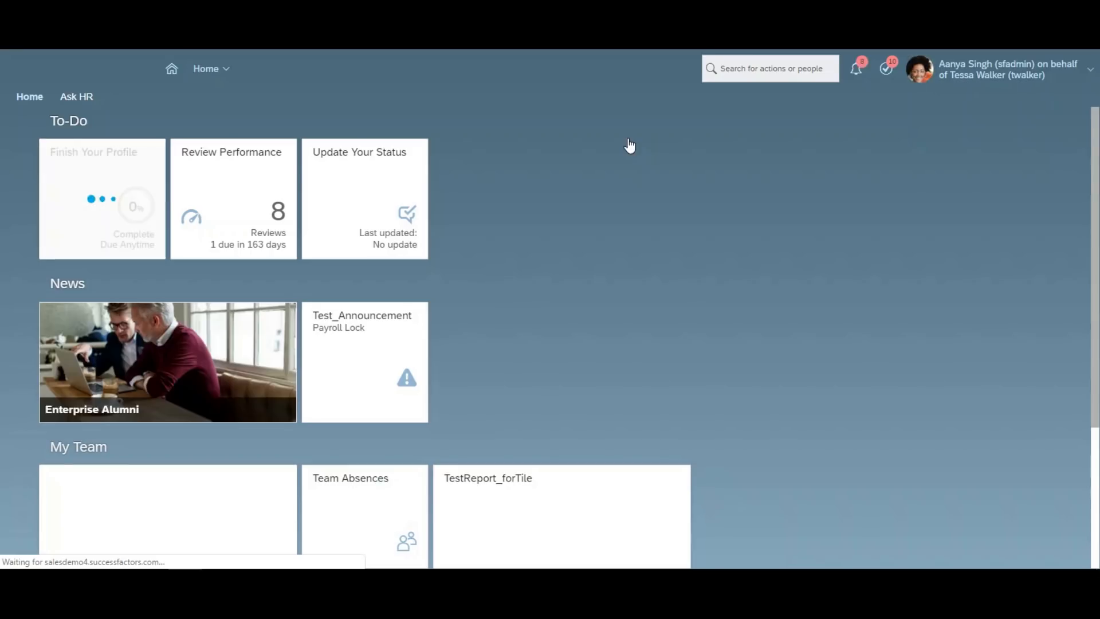
click(497, 166)
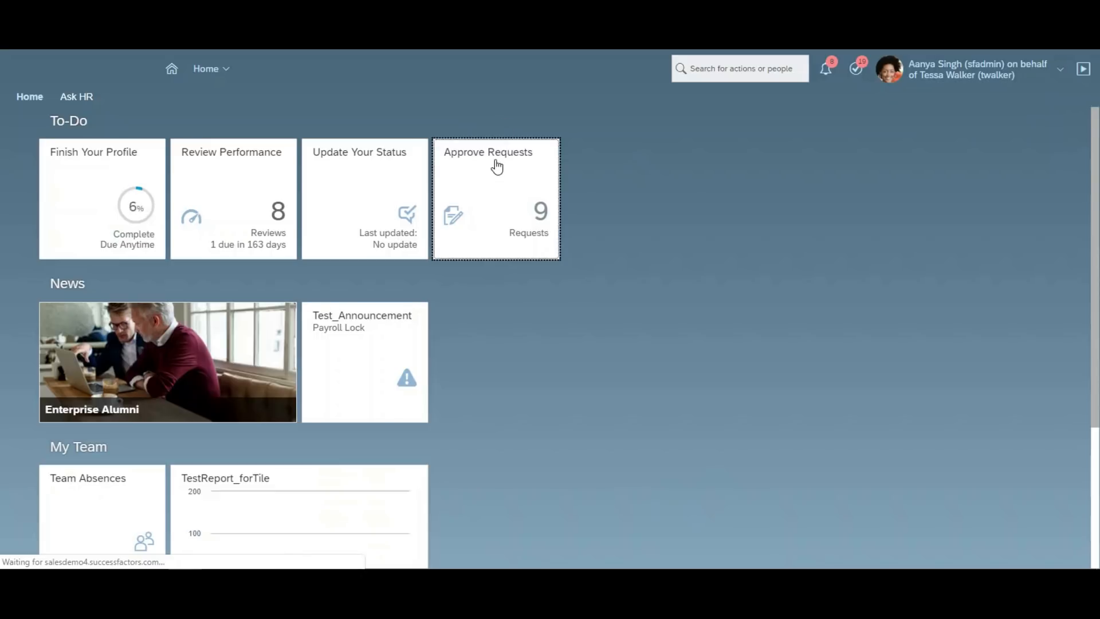
click(497, 166)
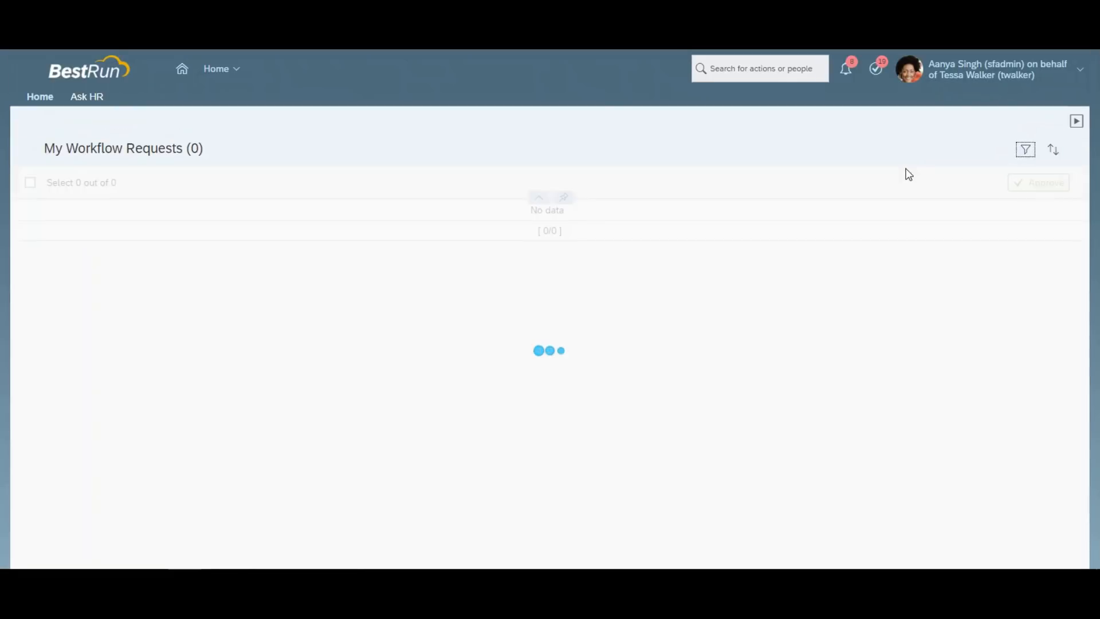
click(1024, 236)
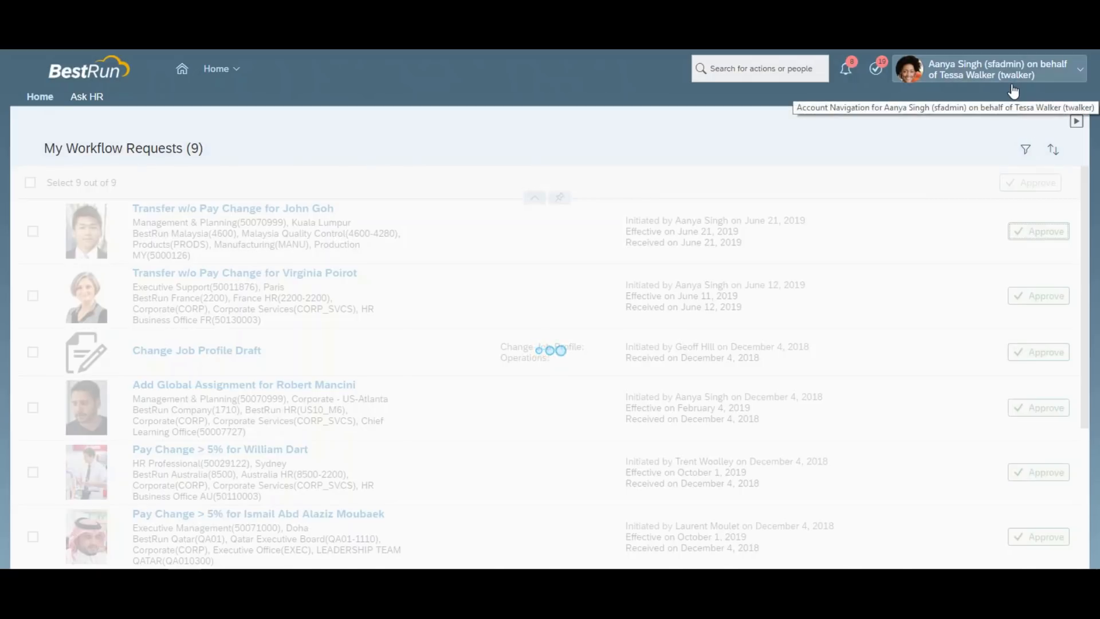
click(1011, 82)
click(996, 95)
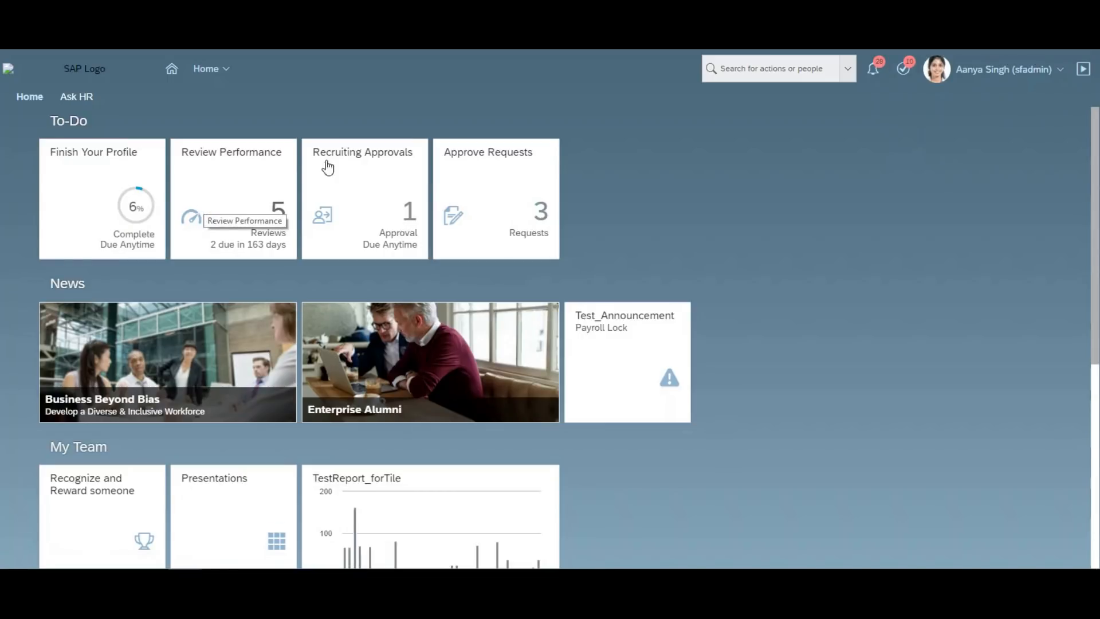
Open the Position Org Chart with Search By set to People.
click(224, 72)
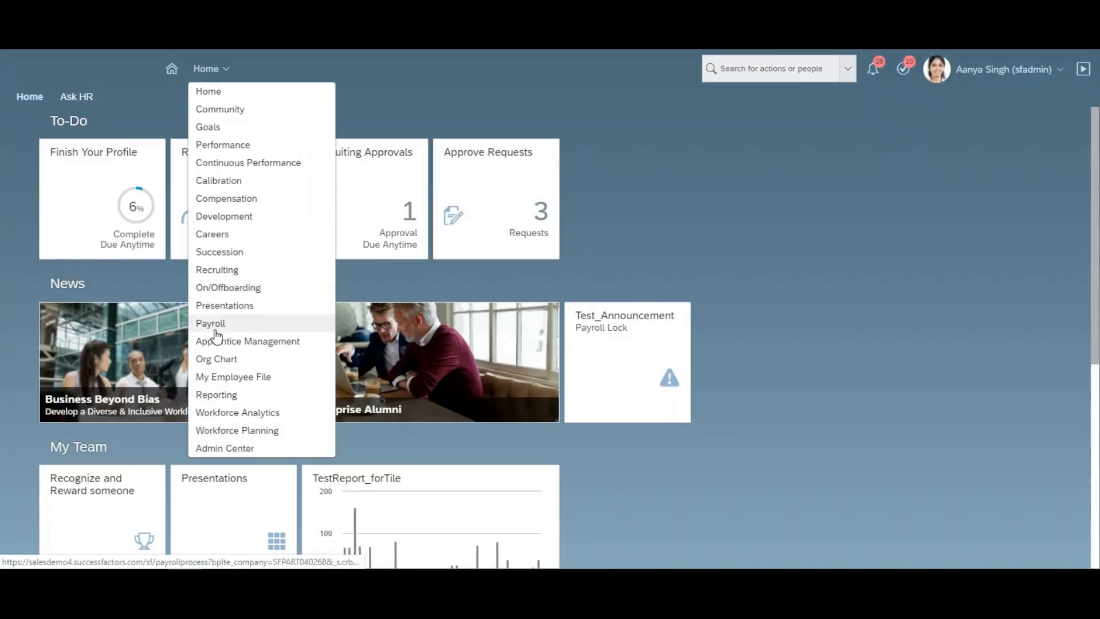
click(214, 361)
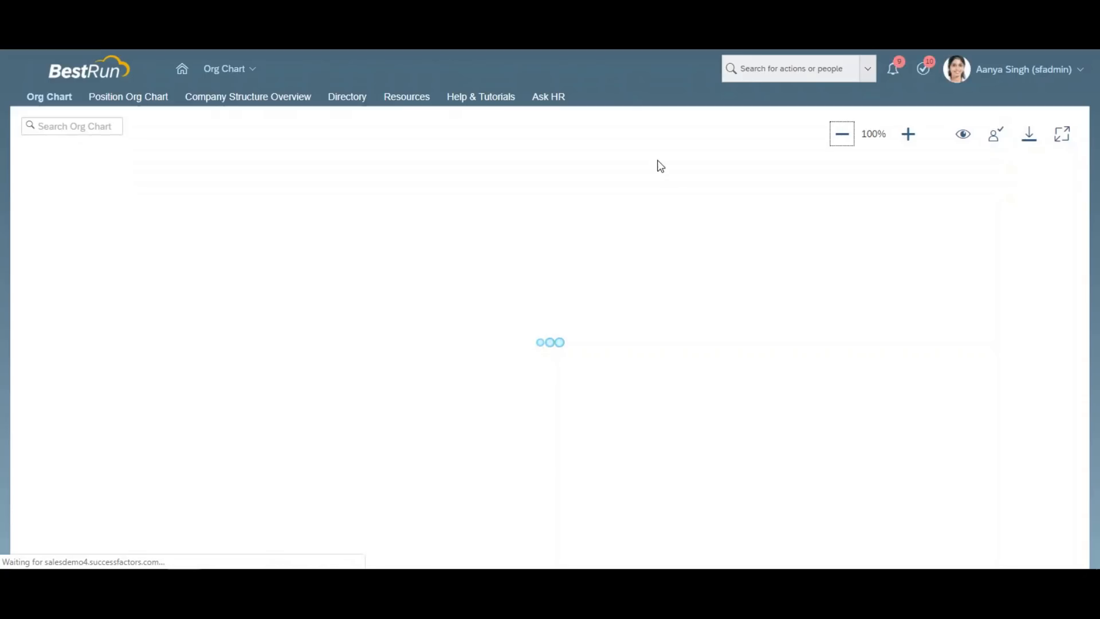
click(146, 102)
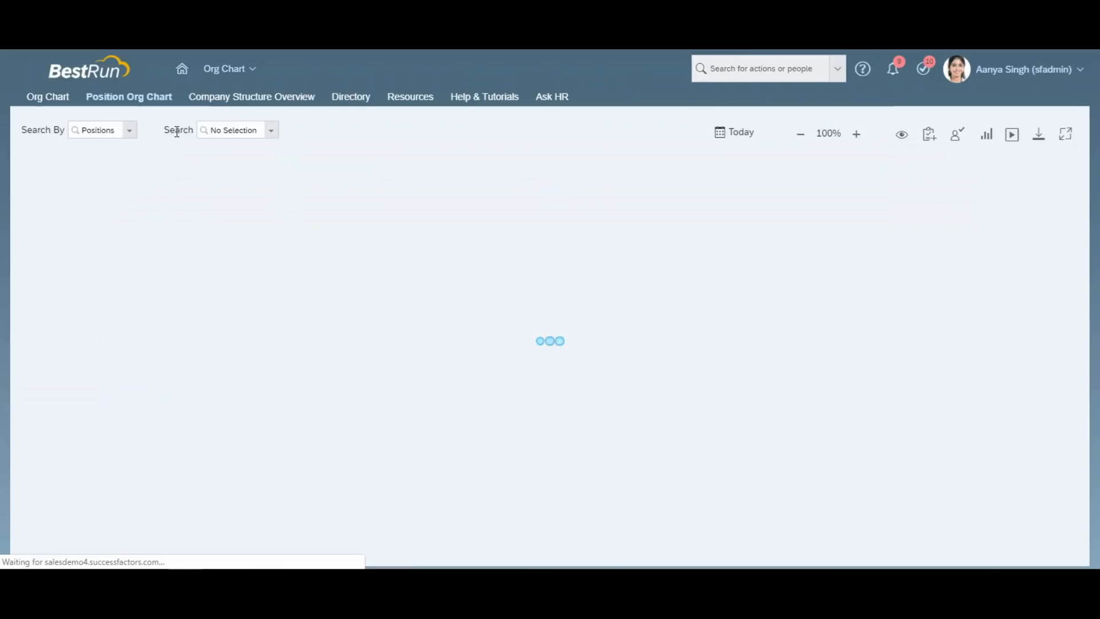
click(129, 132)
click(120, 166)
Find the employee's Supply Chain Director position and show the VP Operations level above it.
click(227, 134)
text(john g)
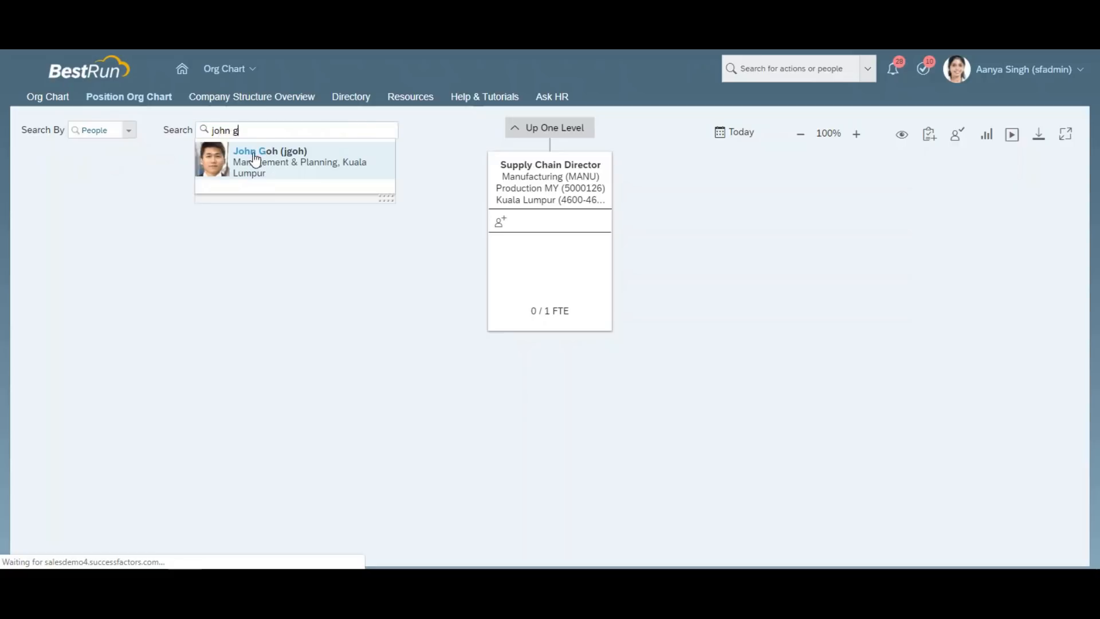
click(255, 158)
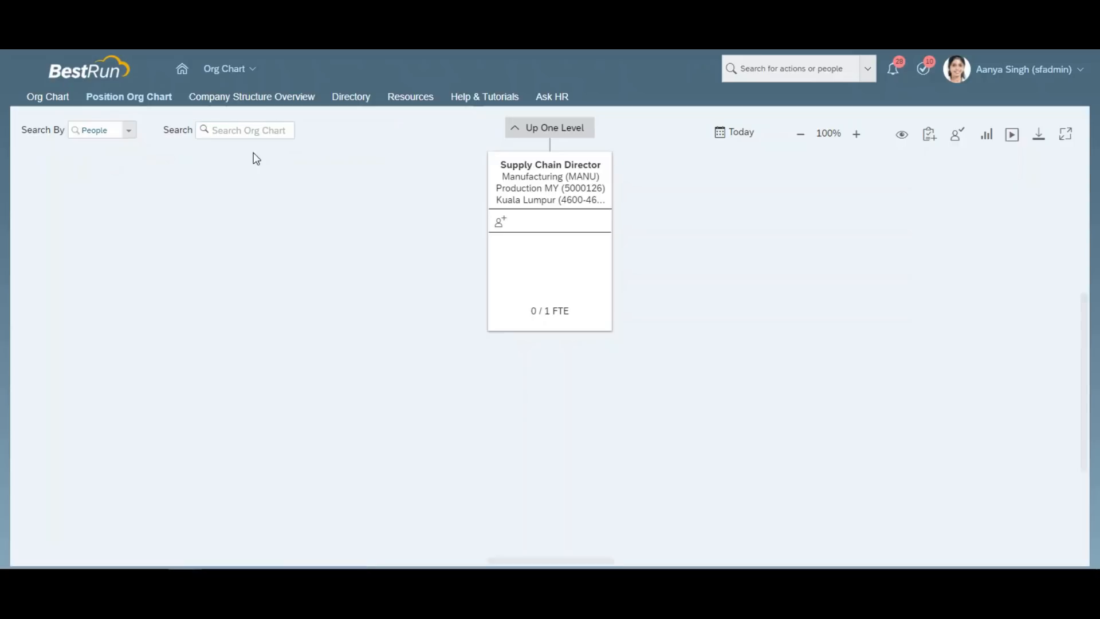
click(559, 133)
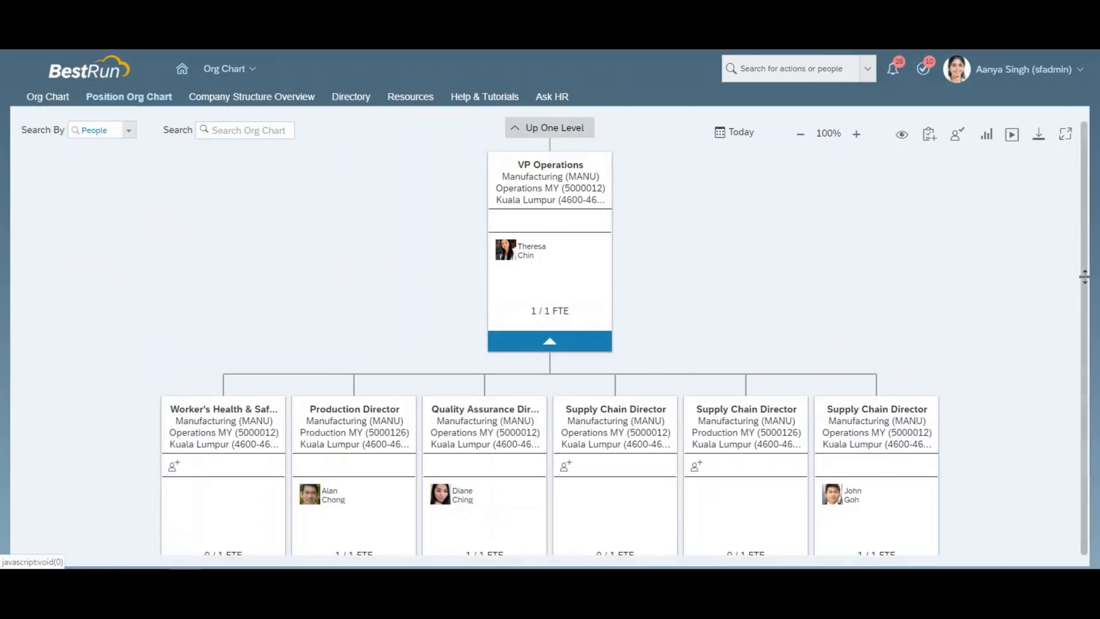
scroll(1089, 293, down, 5)
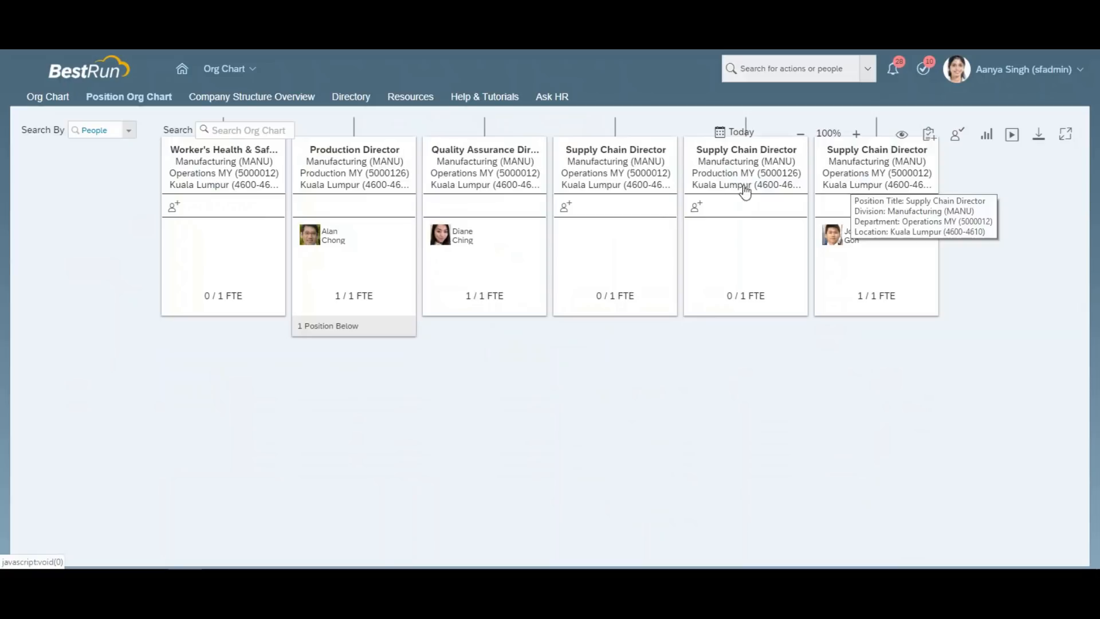
click(620, 181)
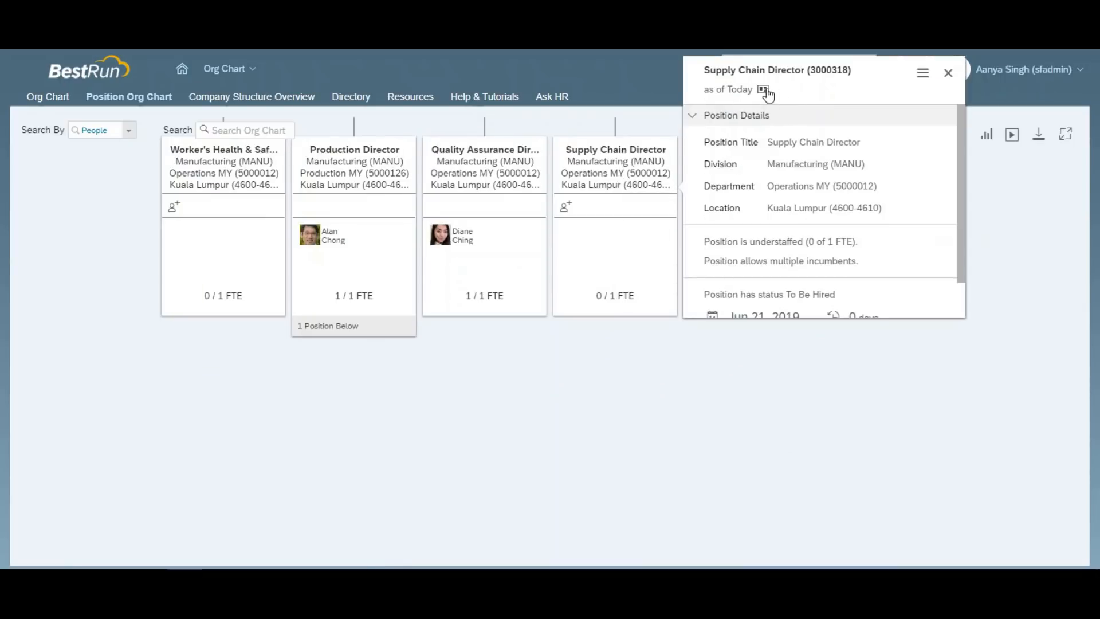
click(764, 90)
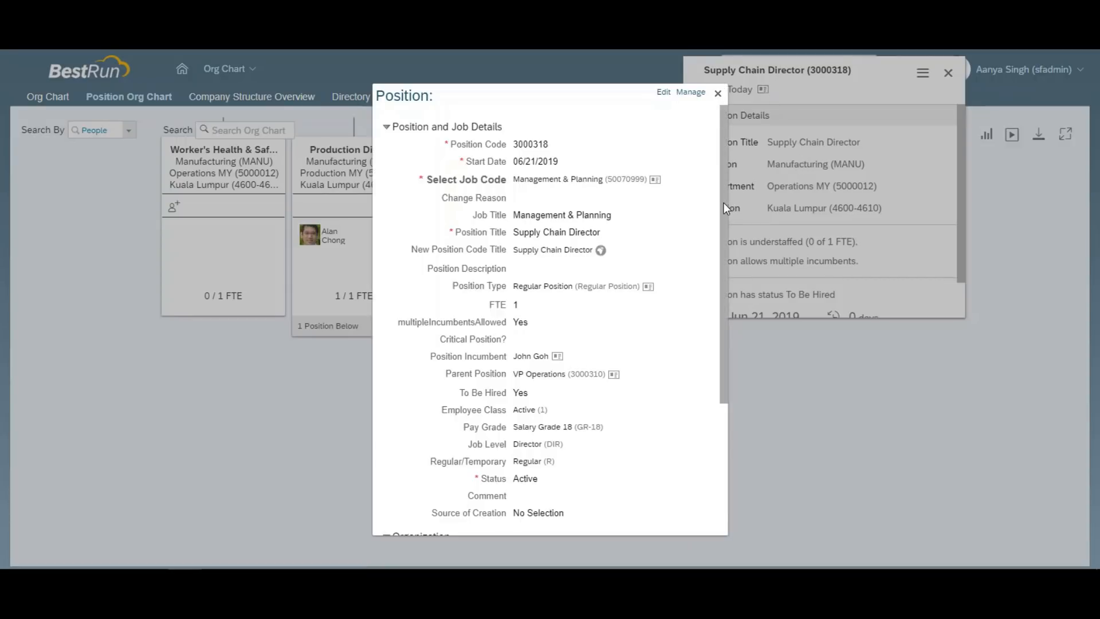
drag(724, 203, 724, 374)
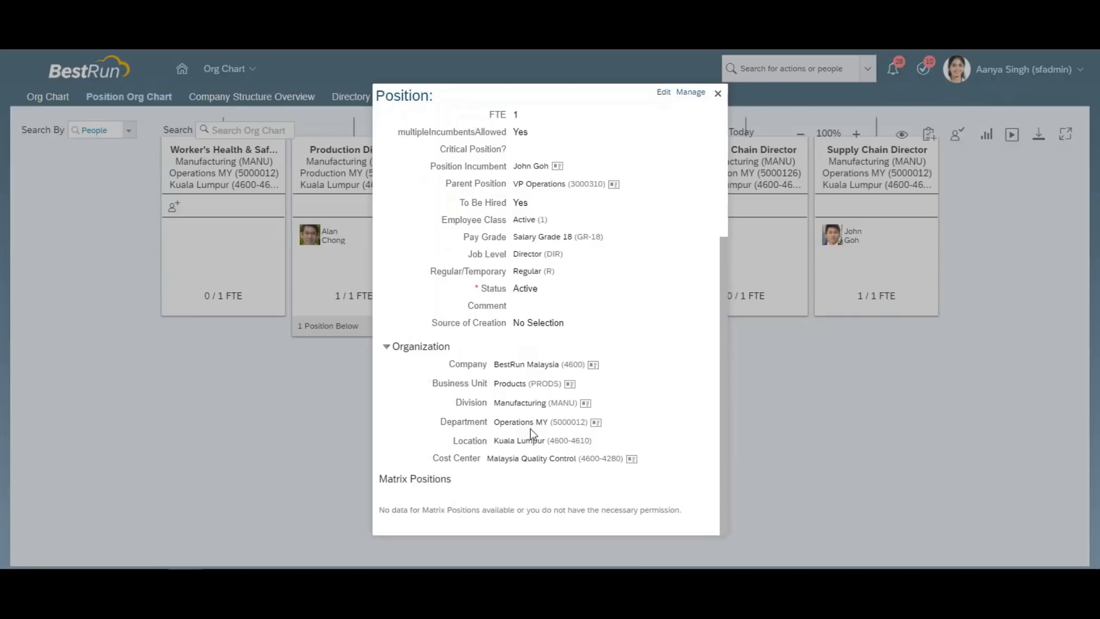
click(718, 96)
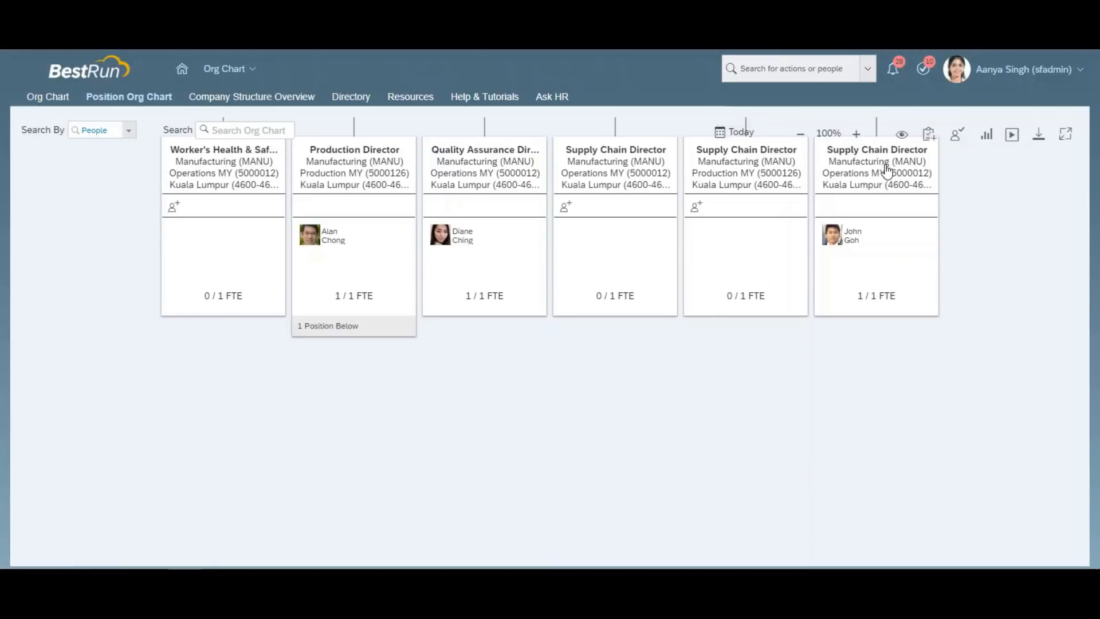
scroll(1017, 321, right, 1)
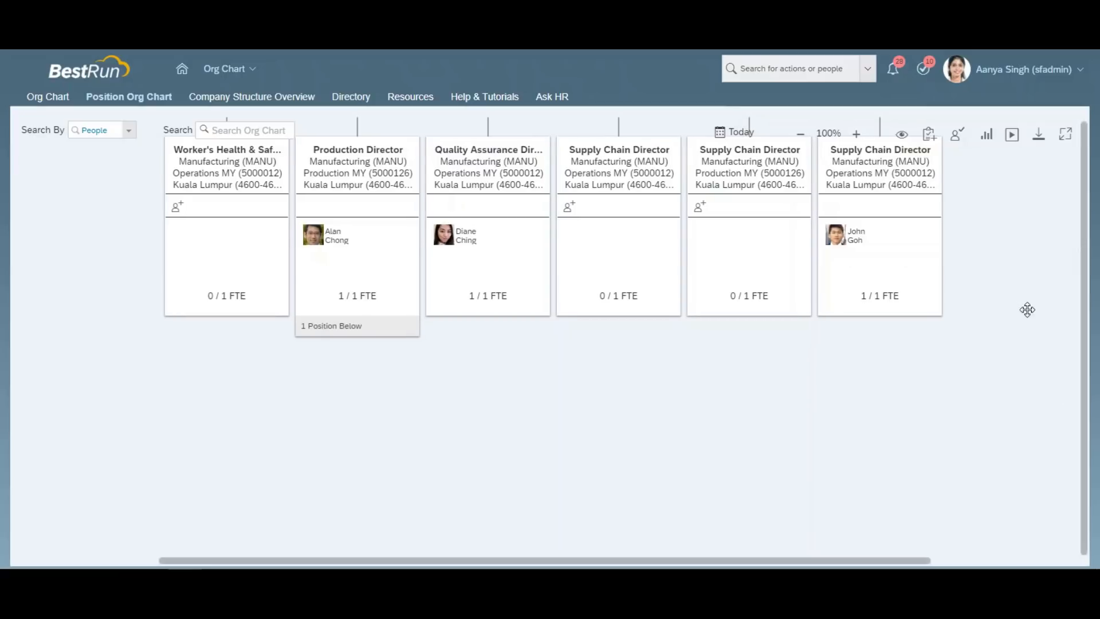
scroll(971, 197, up, 2)
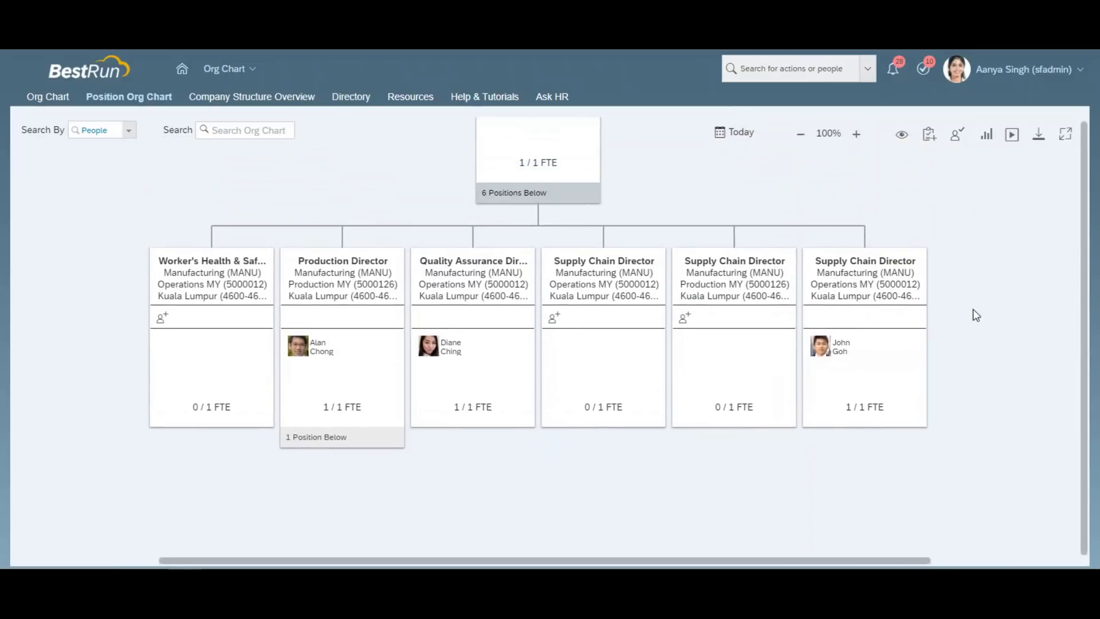